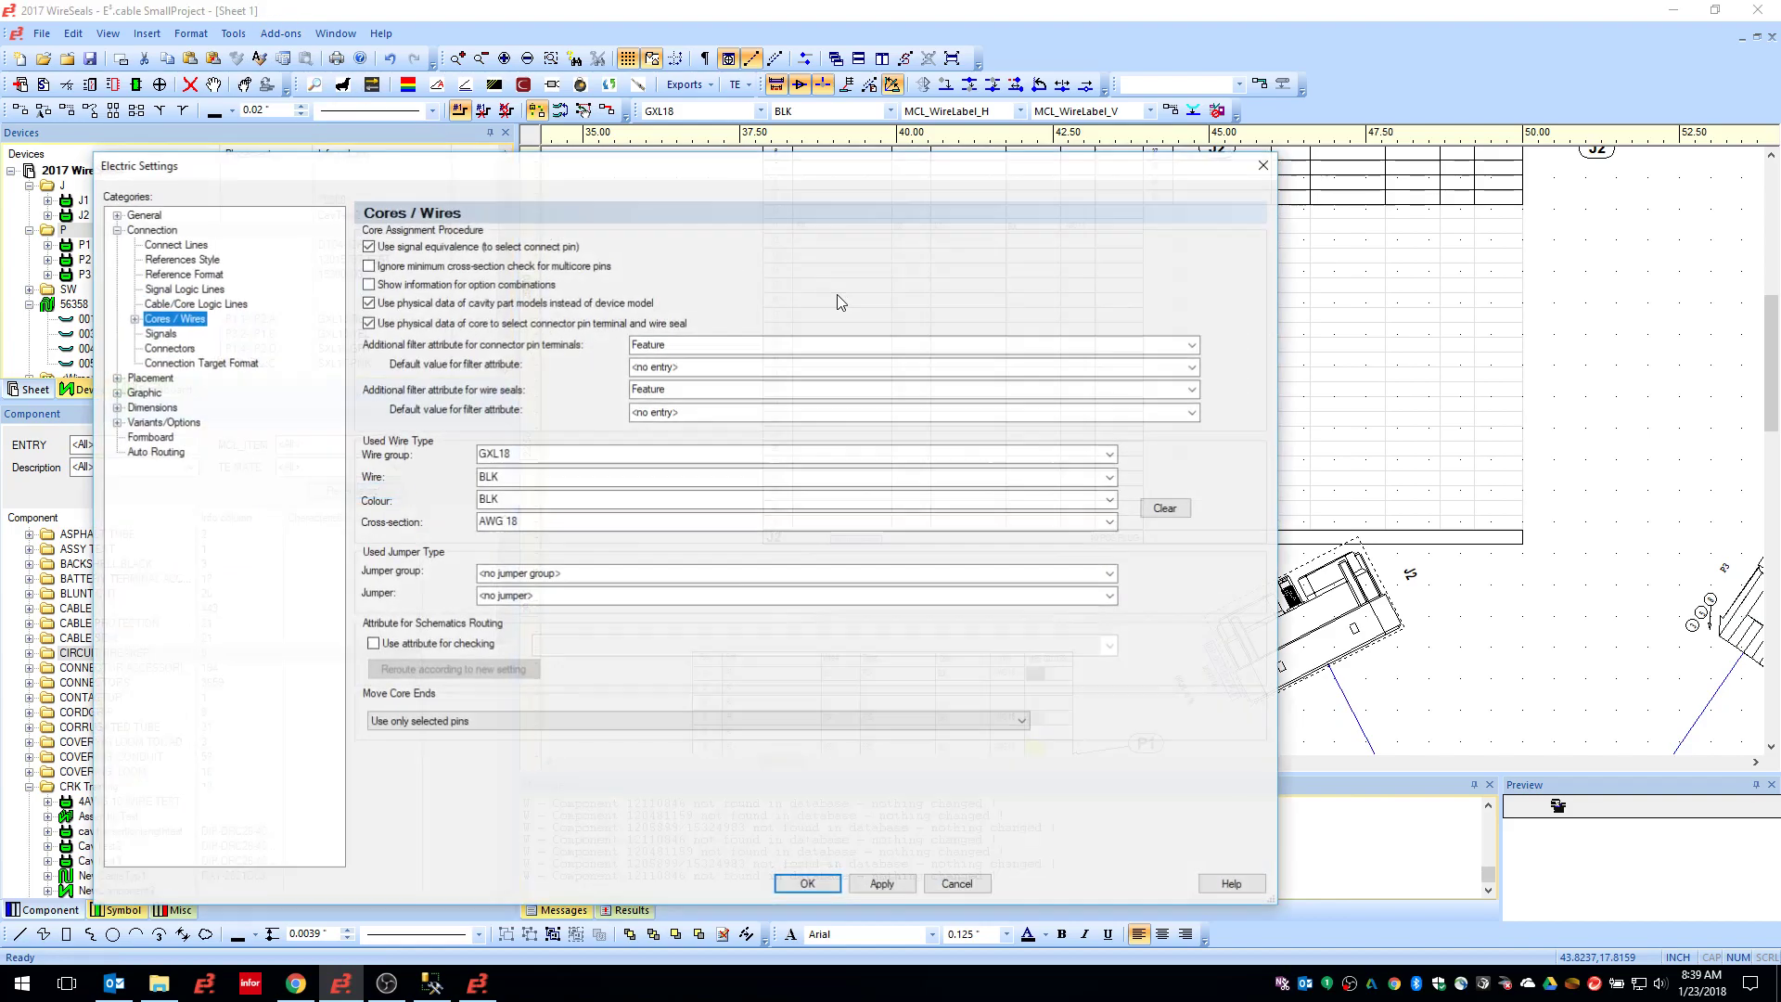
Review the Cores / Wires settings, including the filter attributes for connector pin terminals and wire seals, and close them without changes
left_click_drag(622, 168, 826, 131)
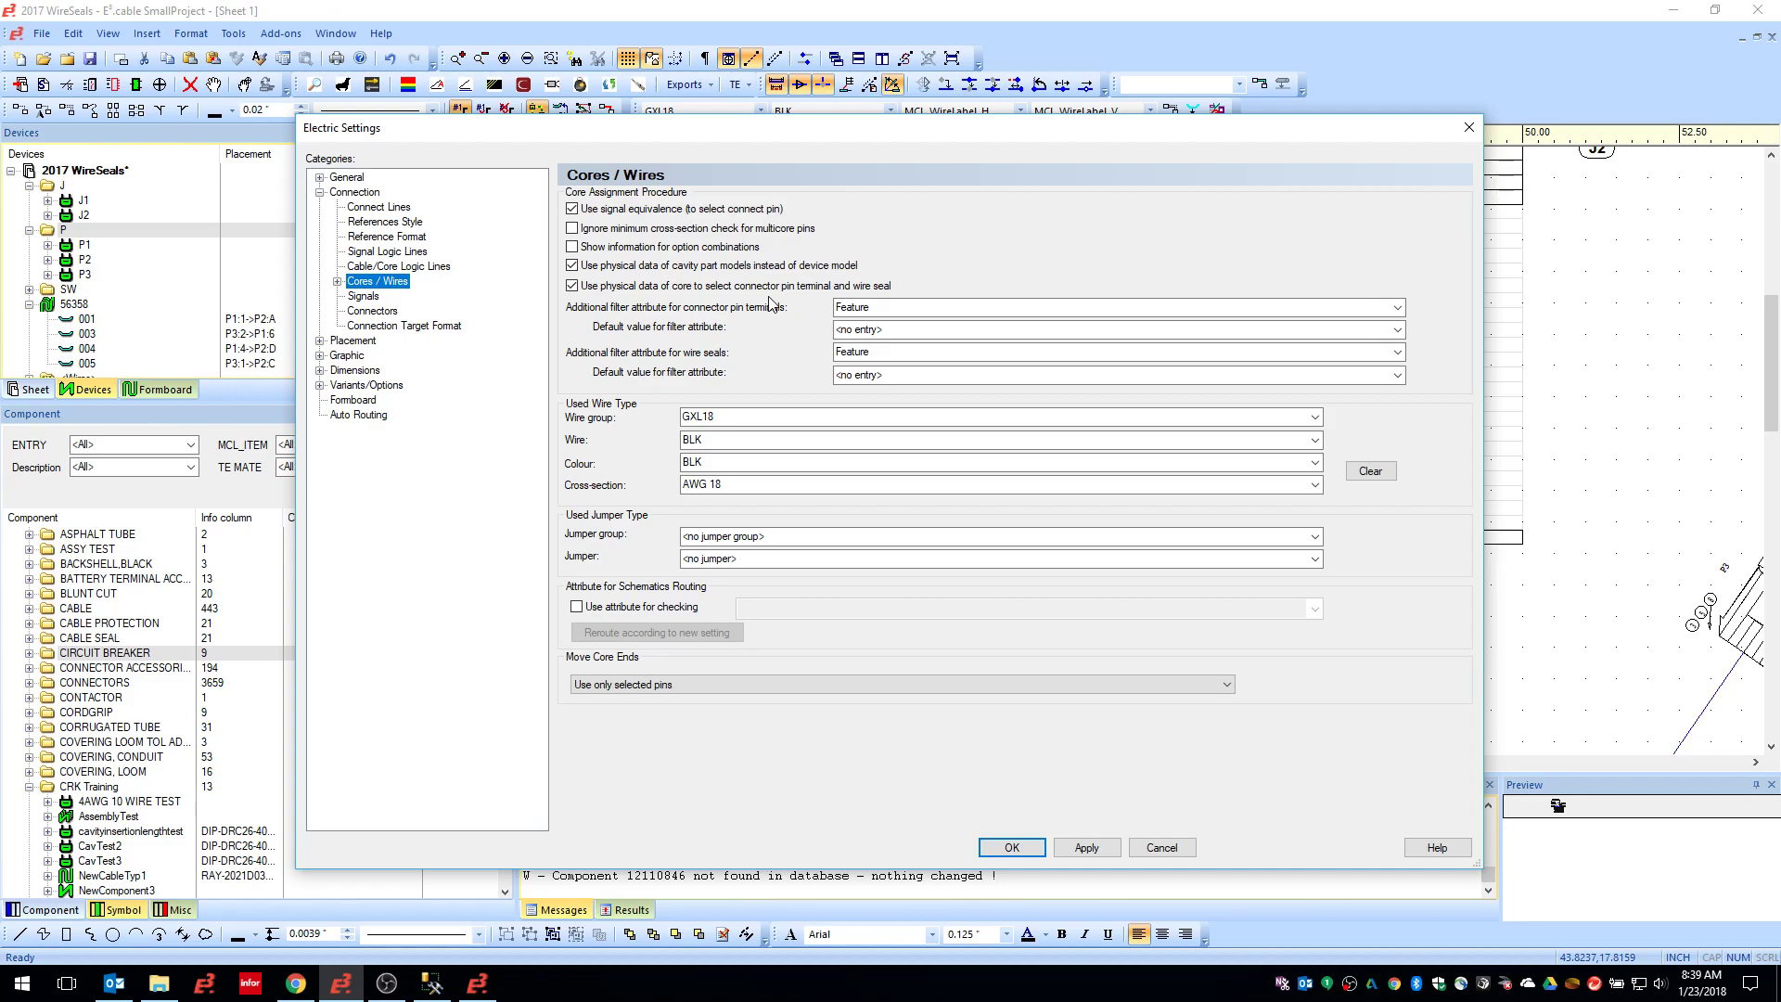
left_click_drag(754, 137, 735, 119)
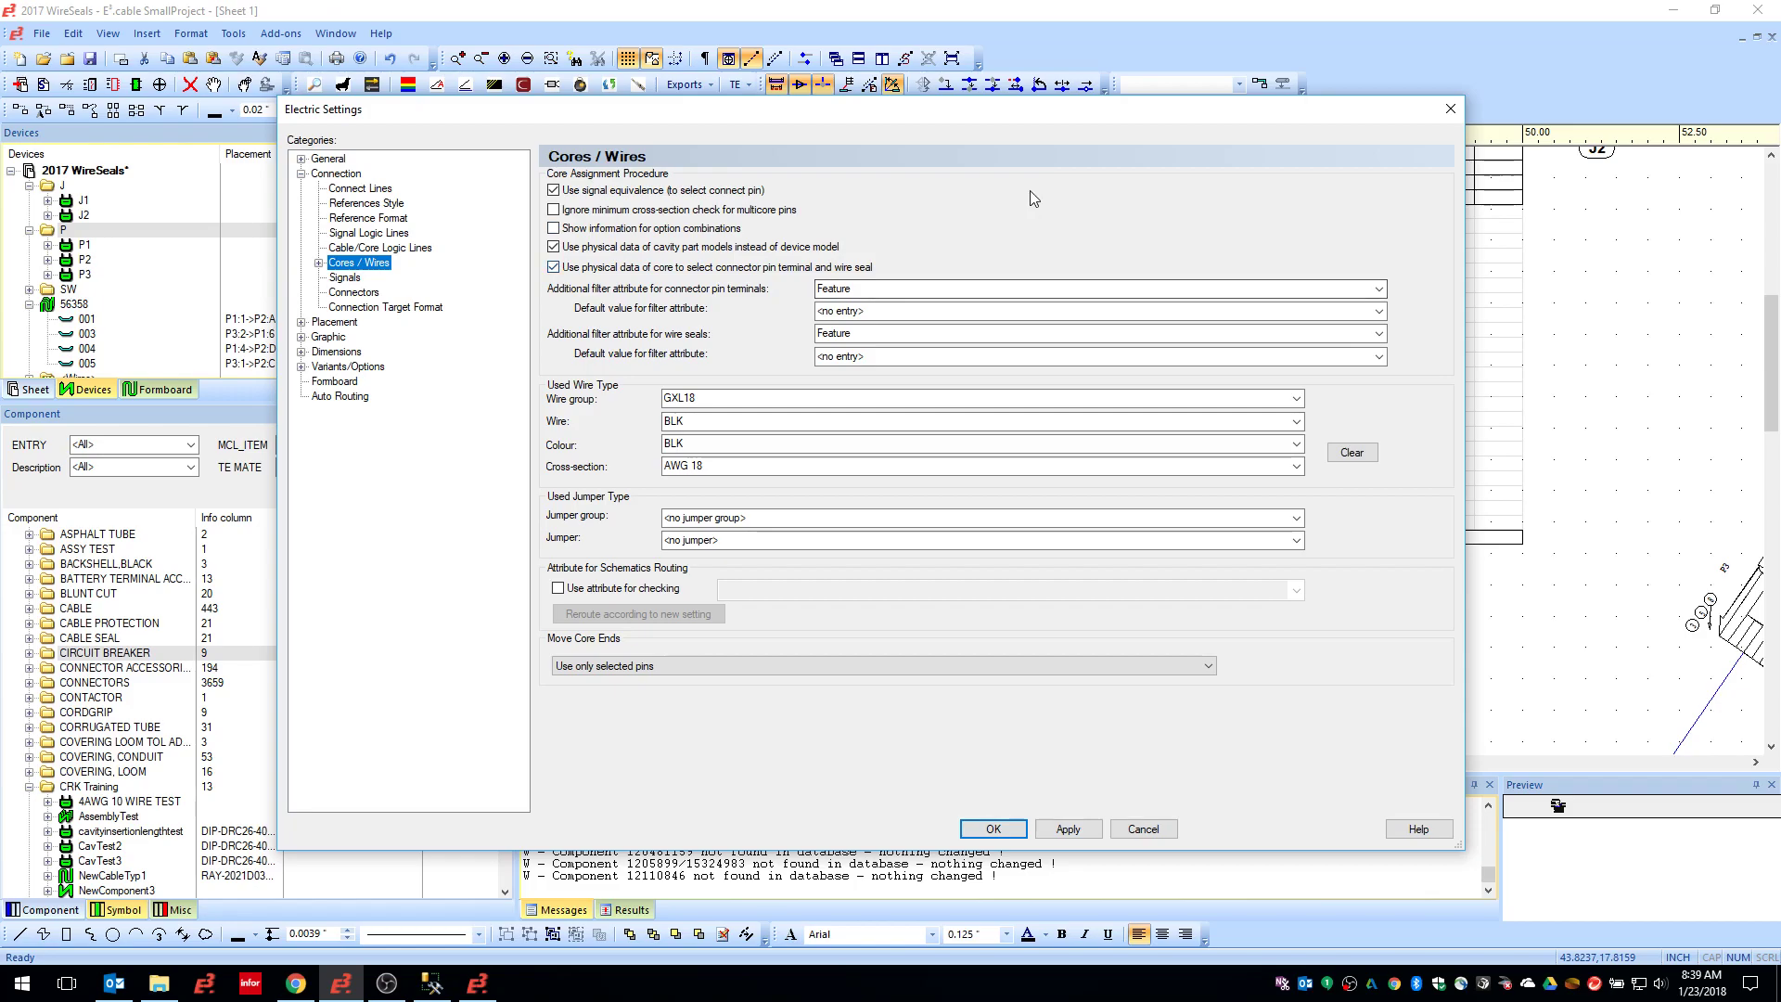
left_click_drag(917, 120, 889, 108)
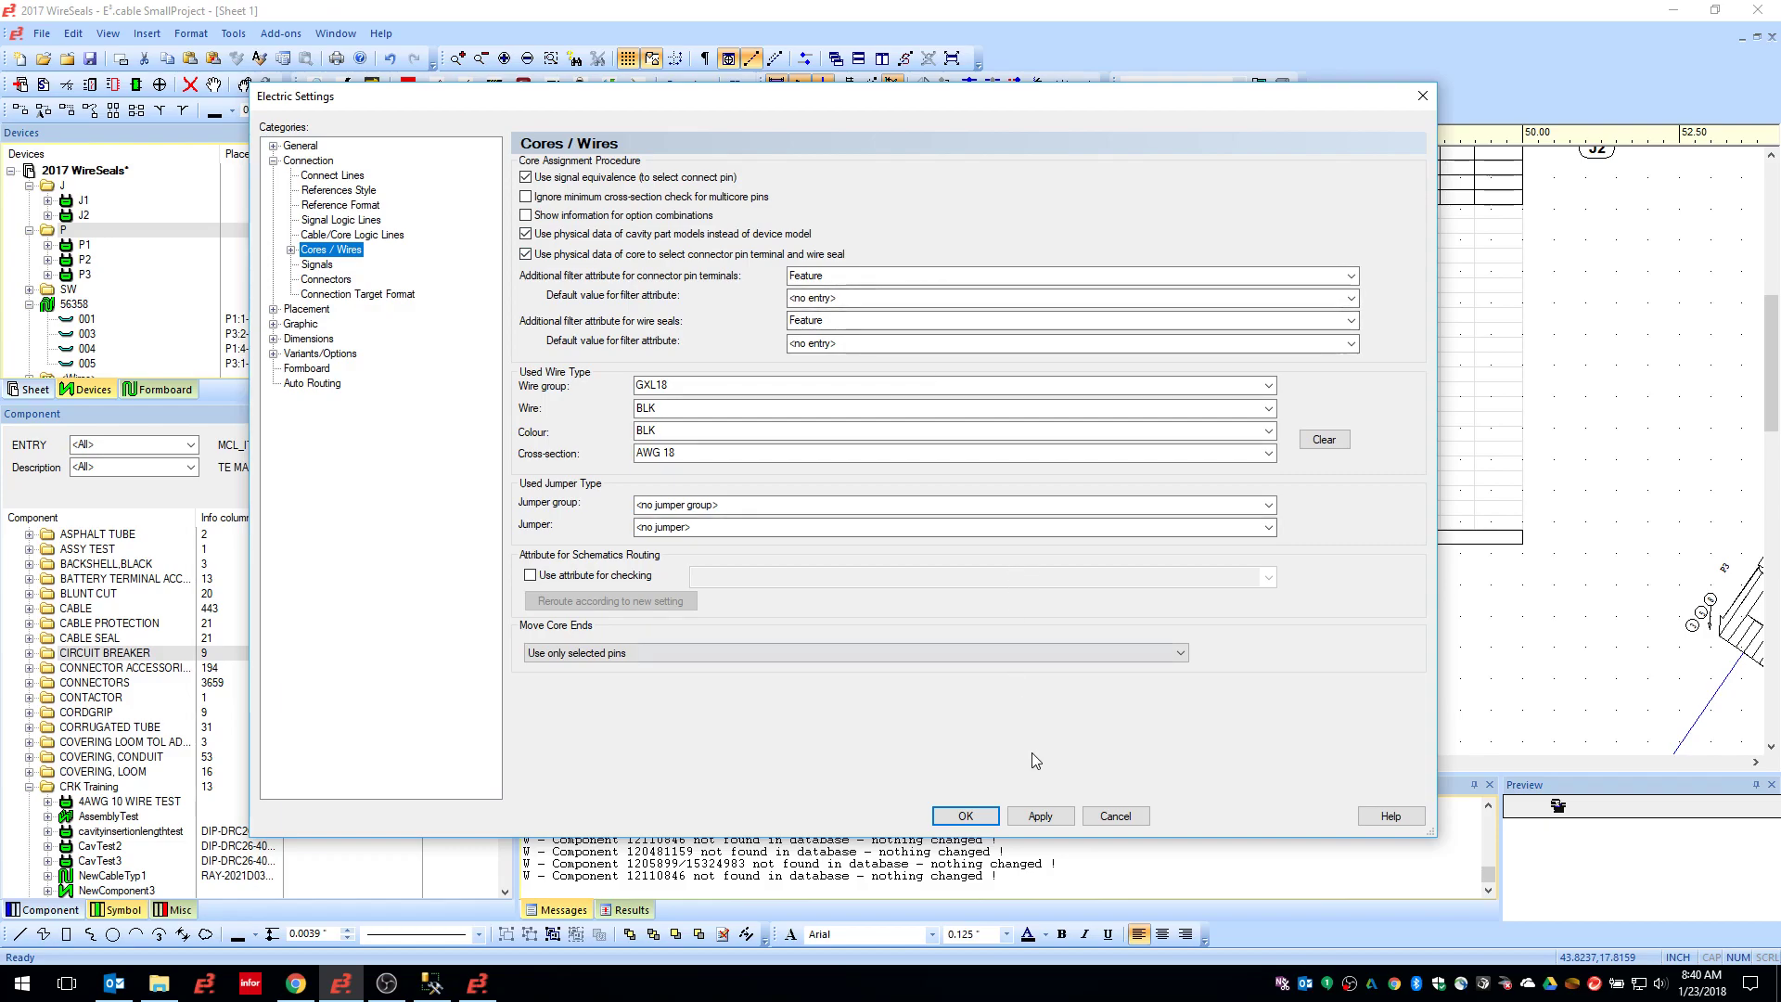
left_click(1116, 816)
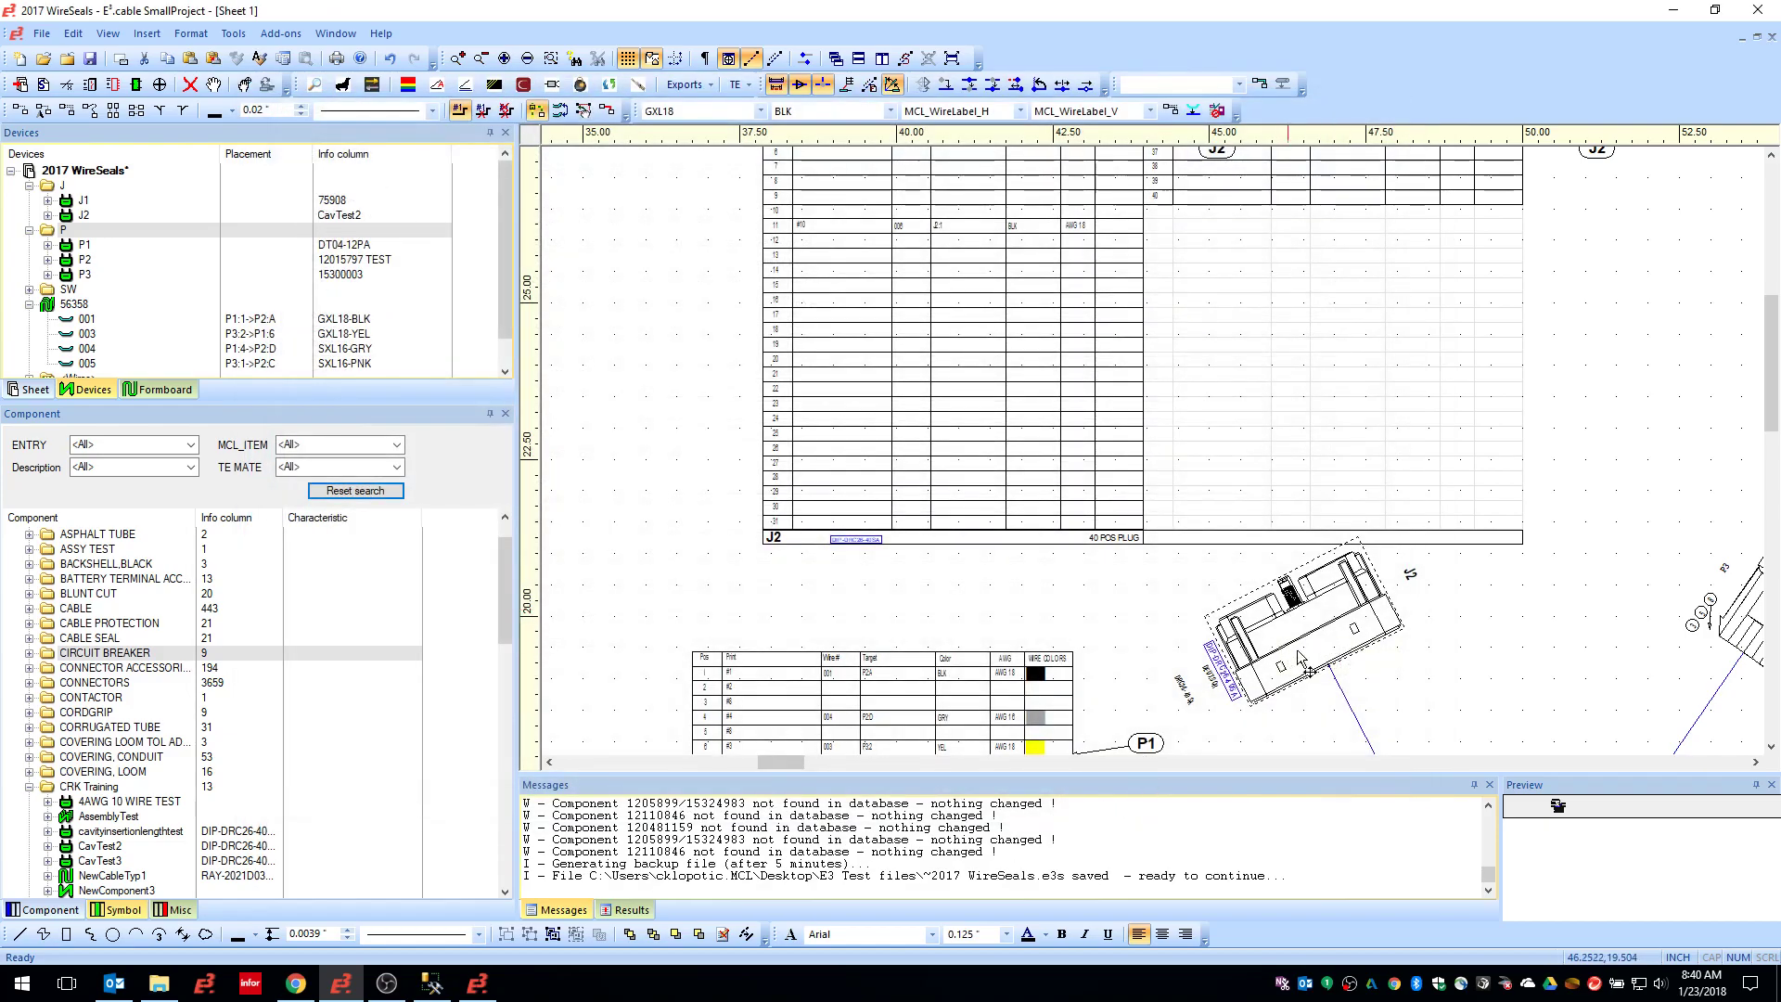
Switch to the database editor project and view the TermPlain component with its 18-22(1WIRE) model, followed by the TermGold component
left_click(489, 989)
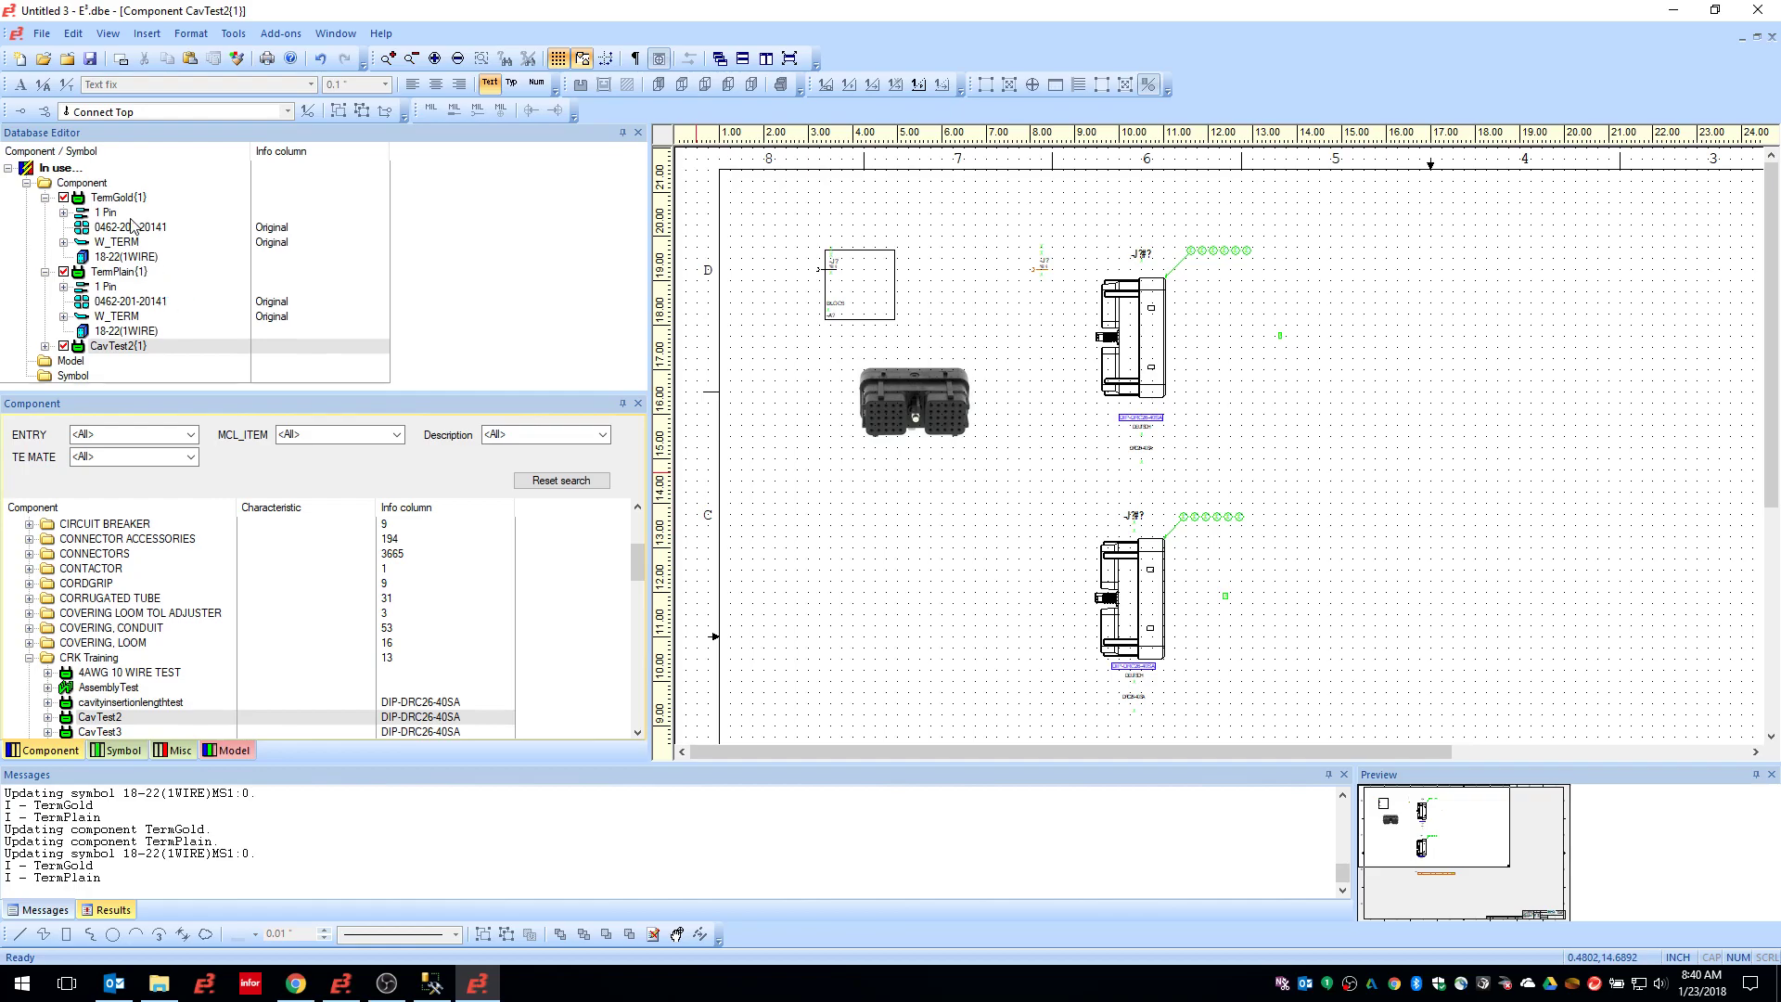
double_click(117, 273)
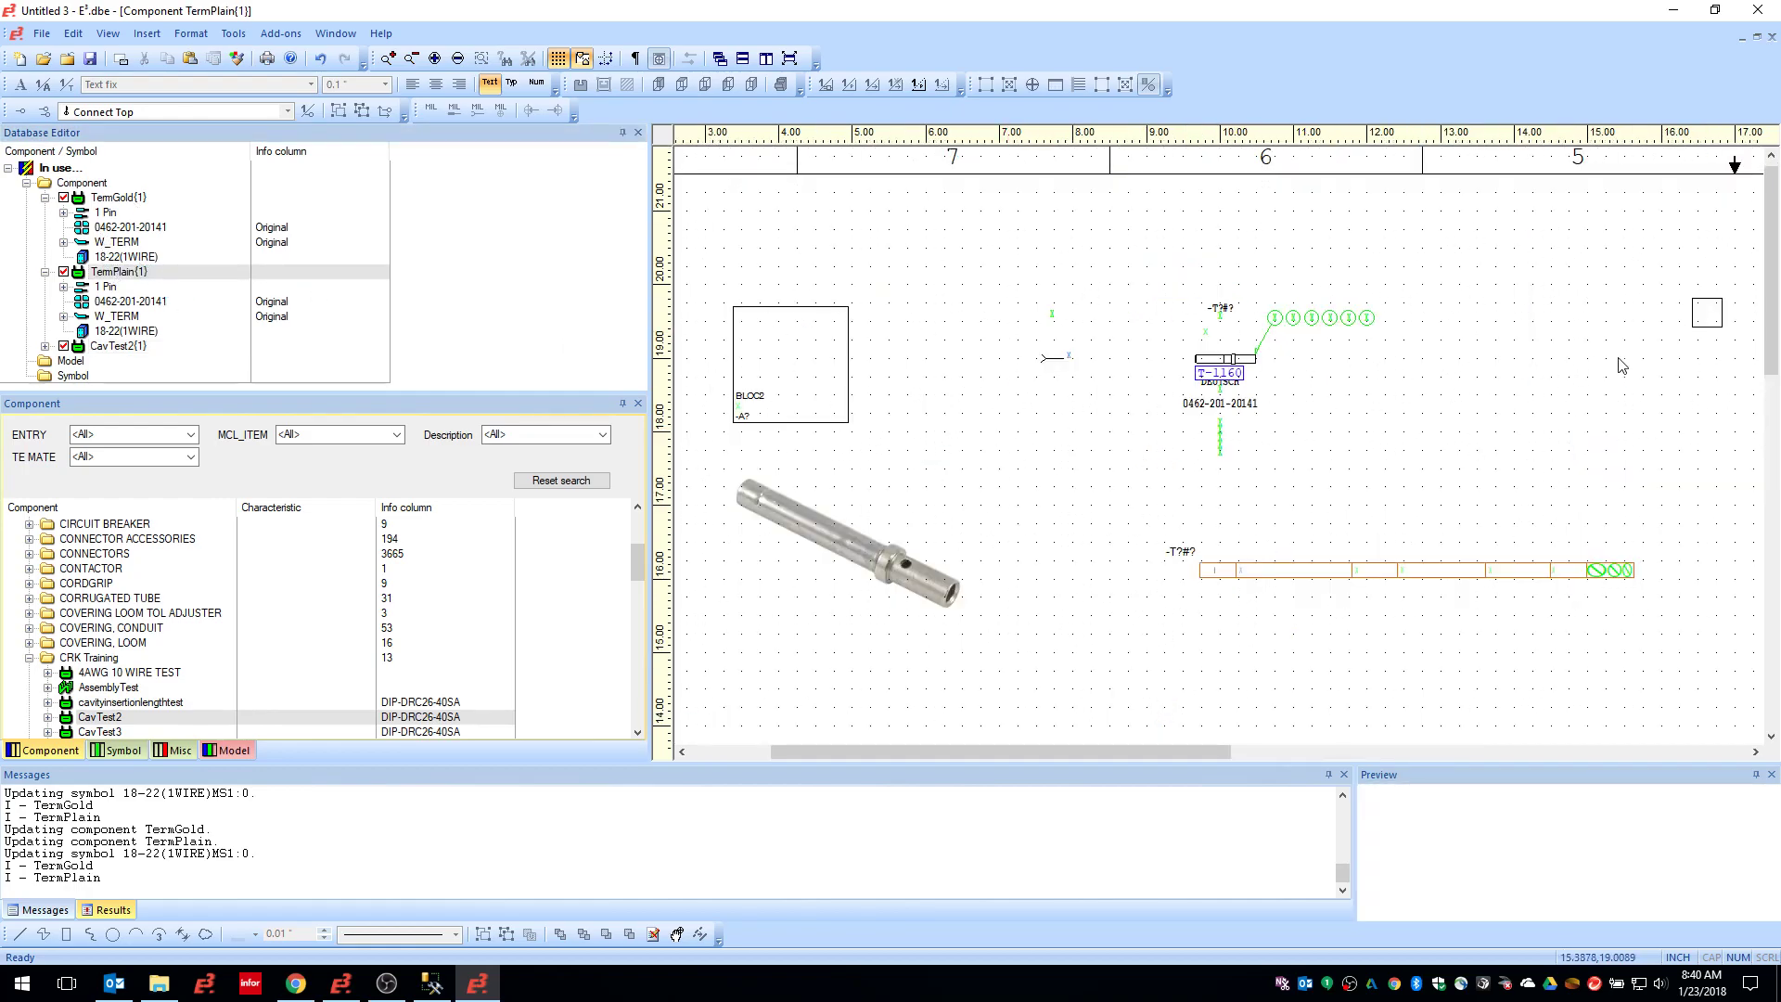
left_click(112, 332)
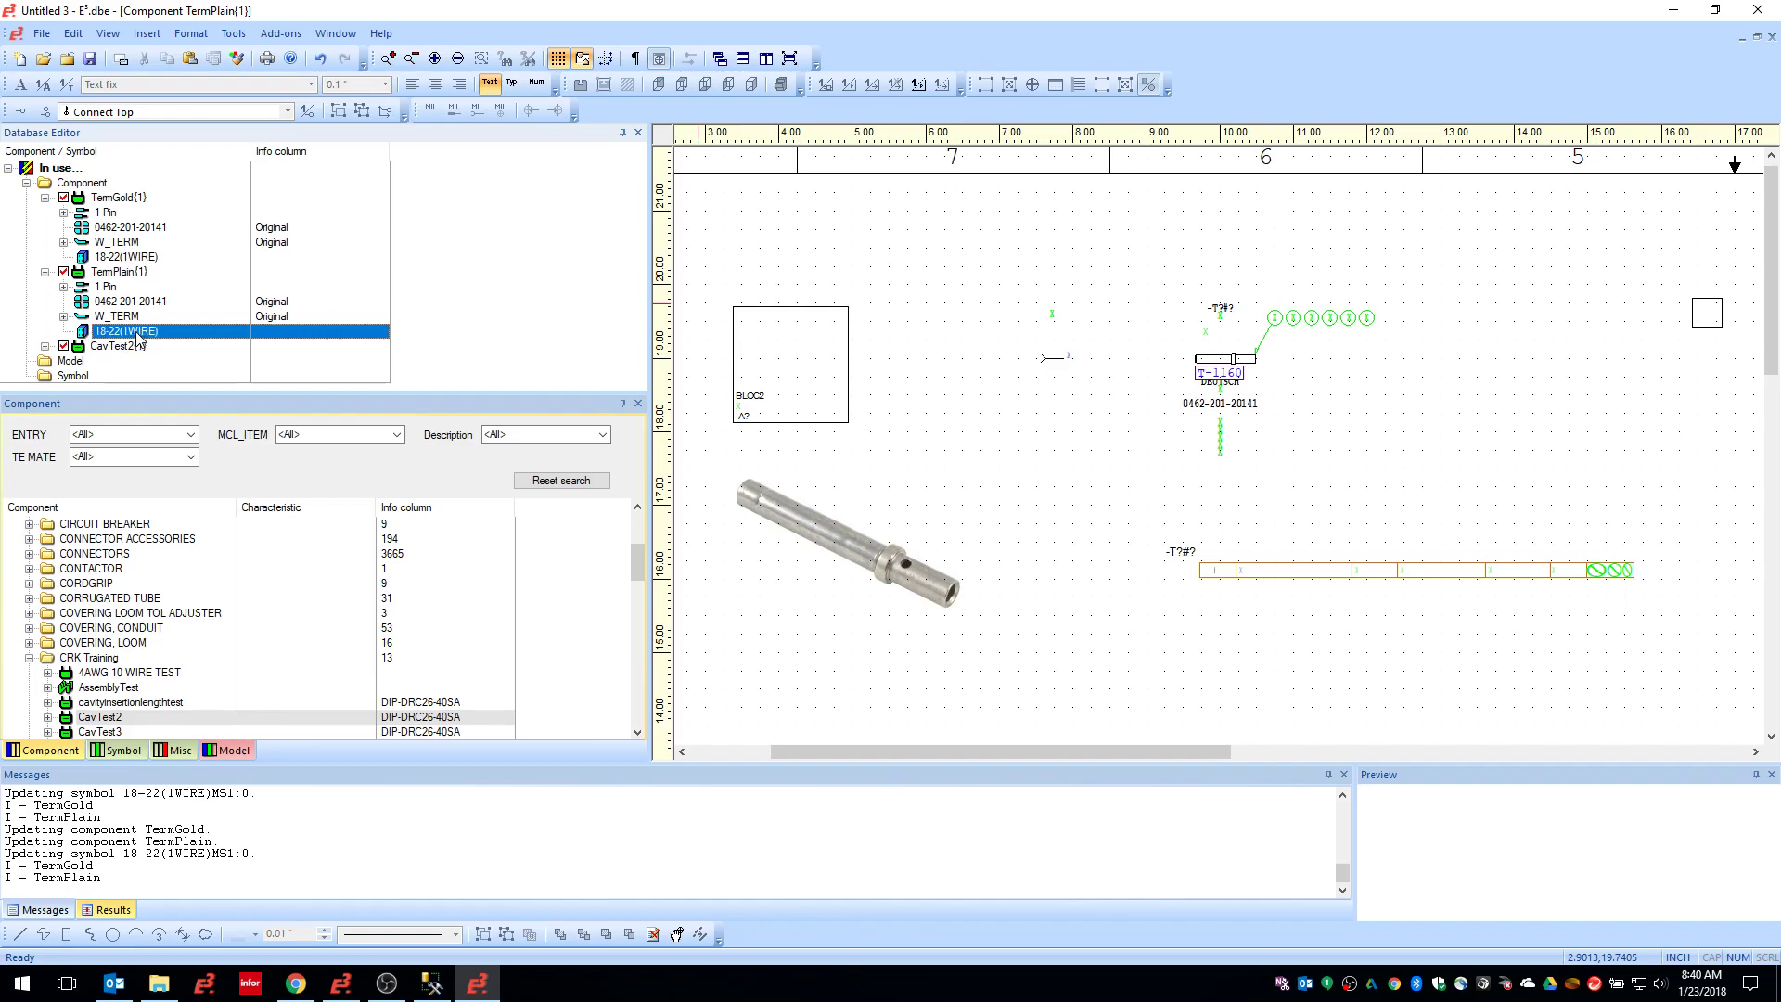
left_click(107, 199)
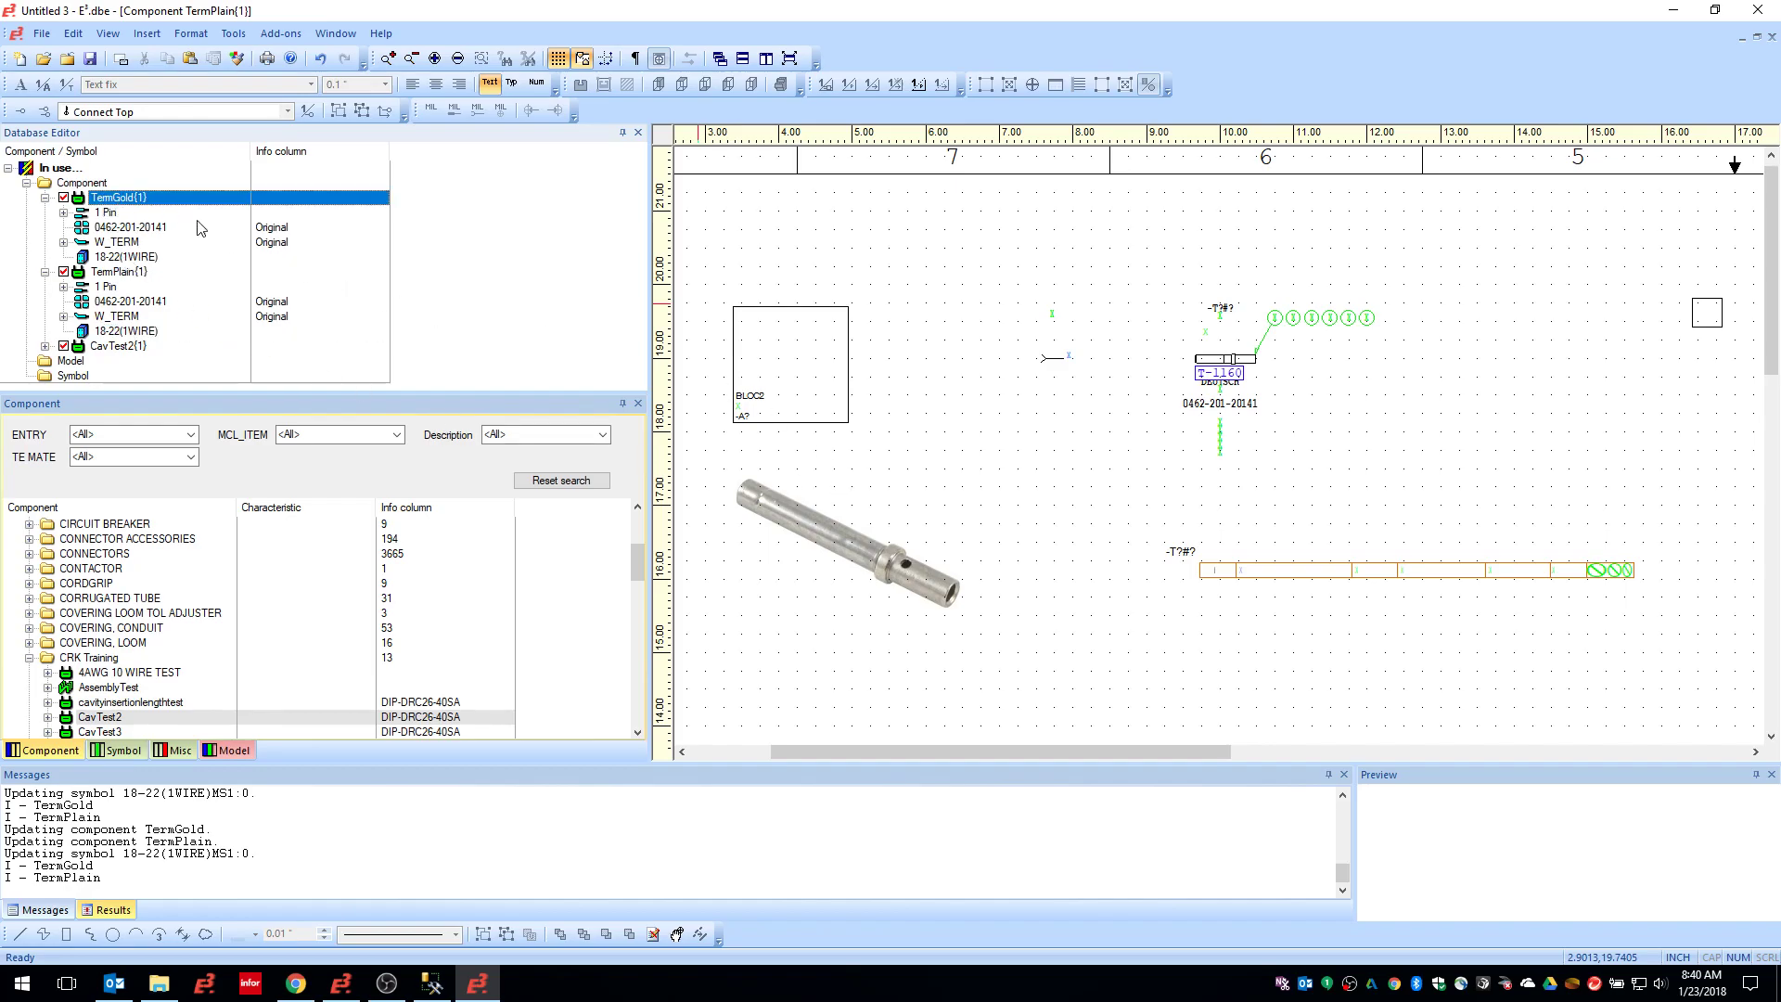
double_click(125, 199)
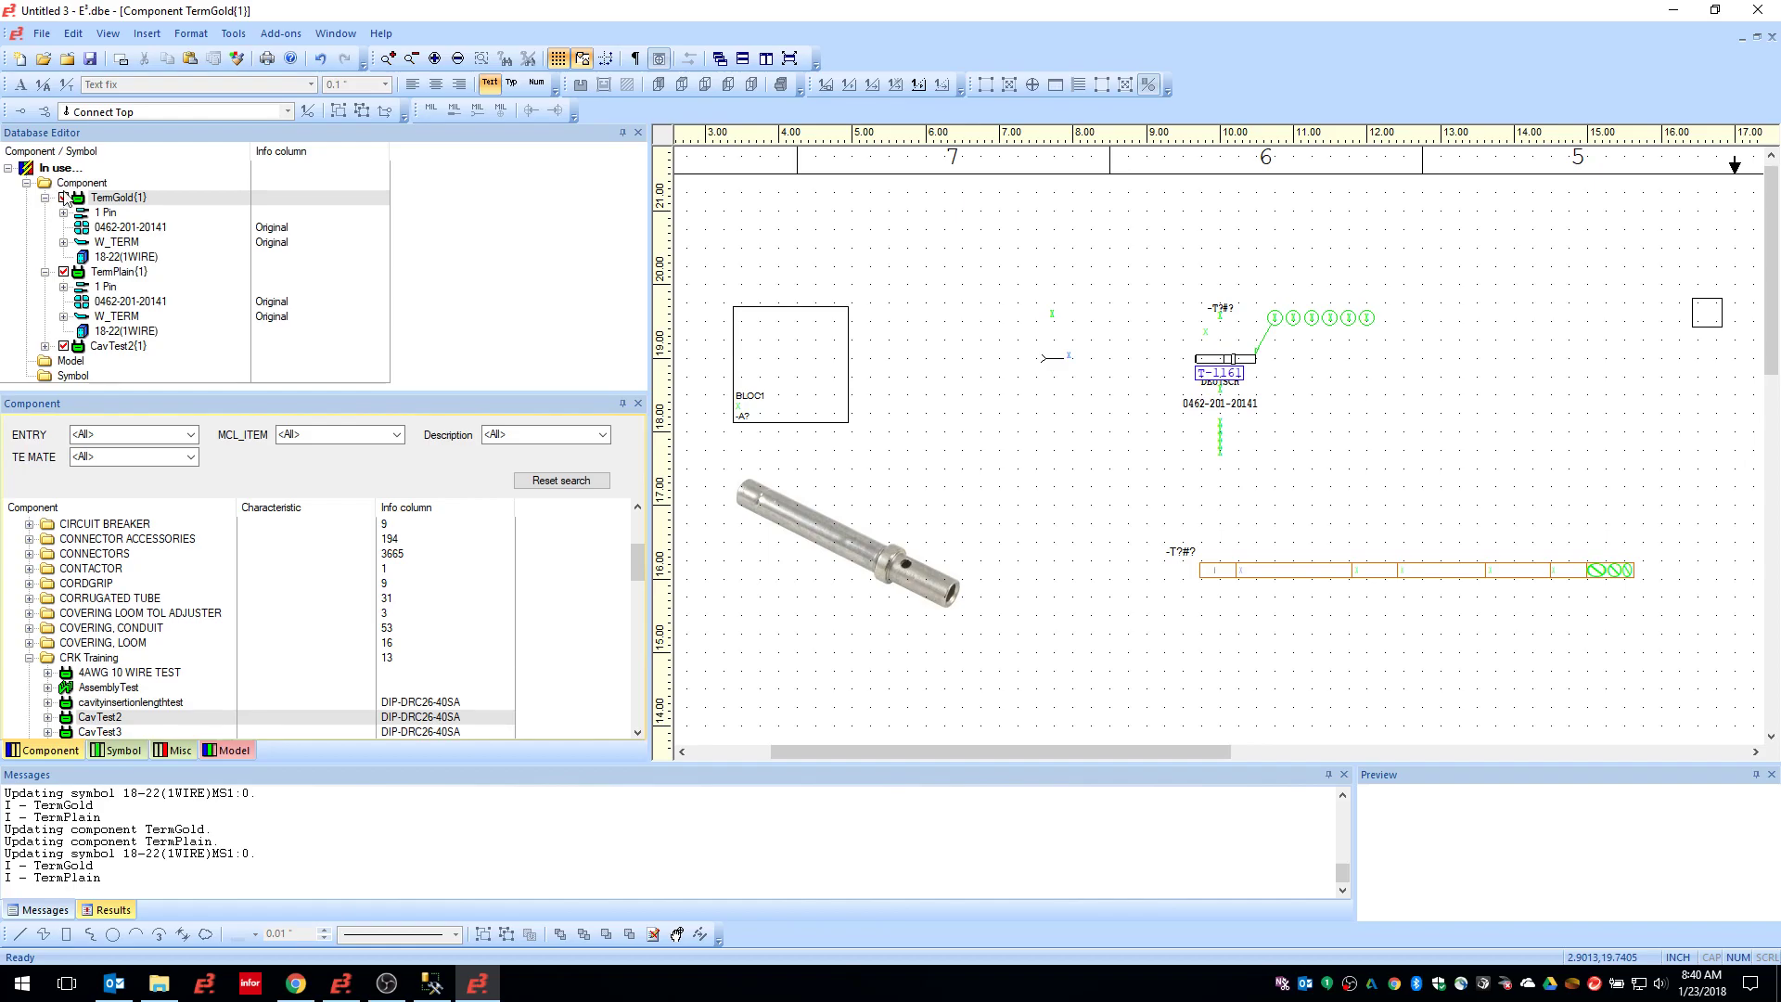
Open the component properties of TermGold and examine its Feature attributes
right_click(961, 338)
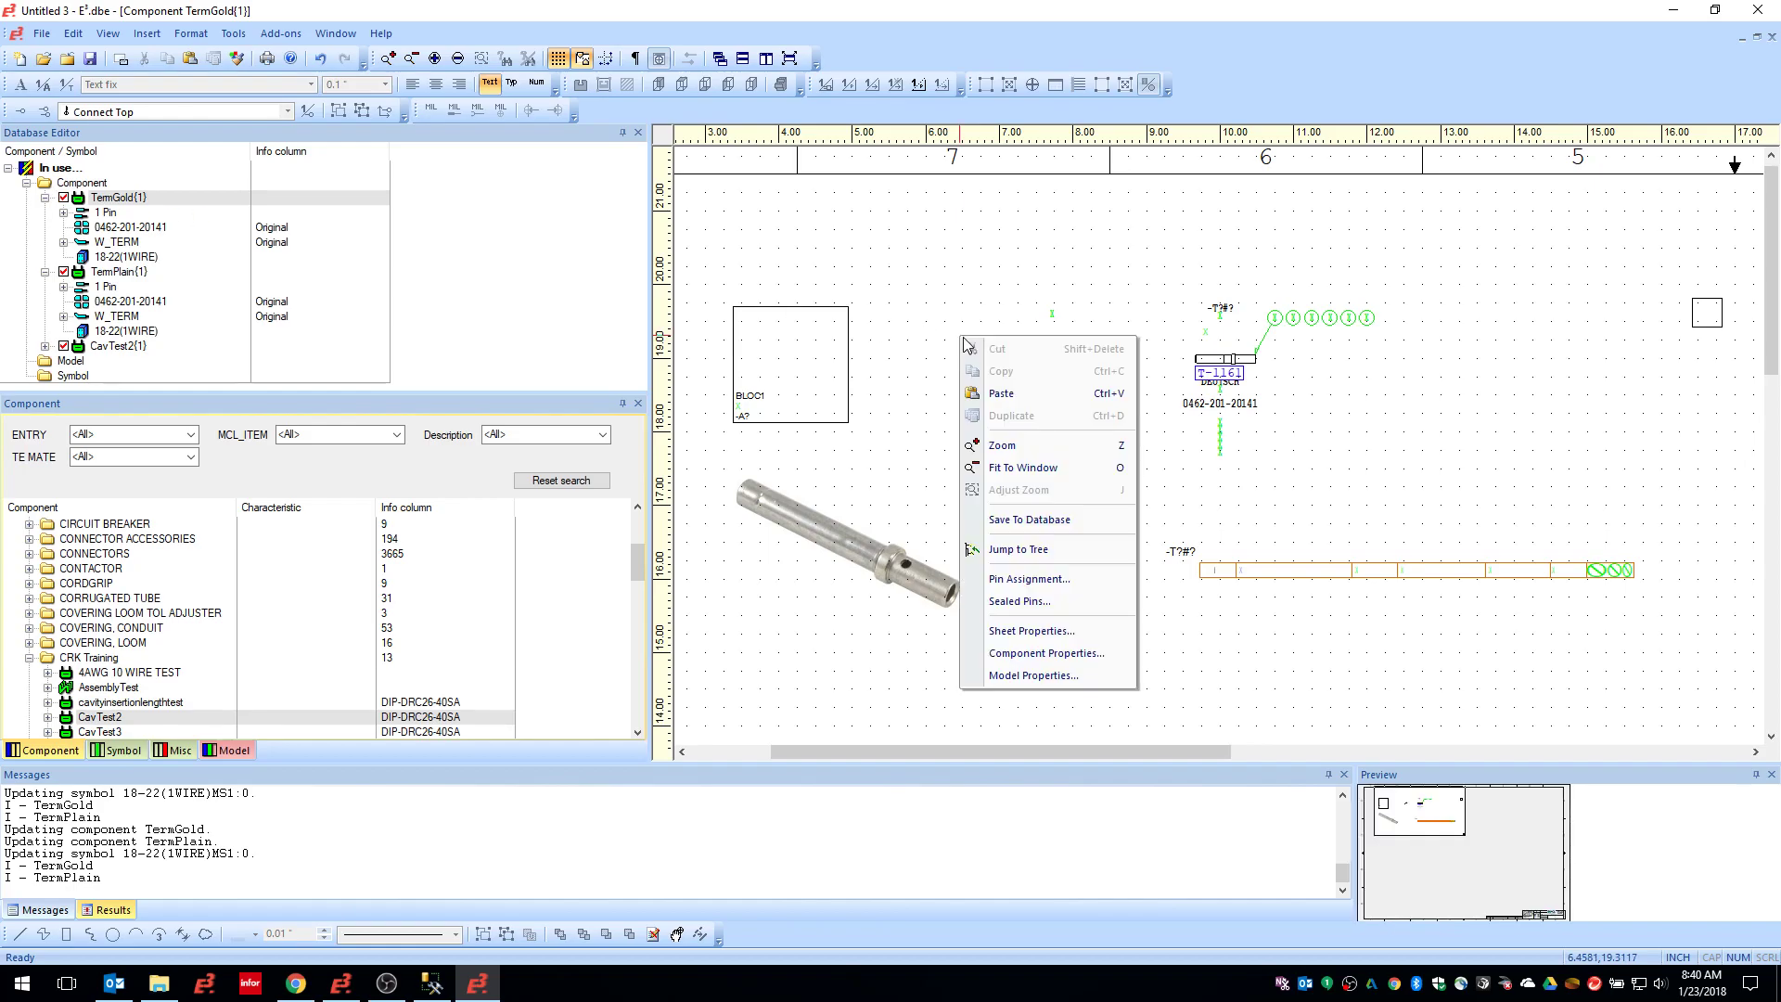
left_click(1024, 655)
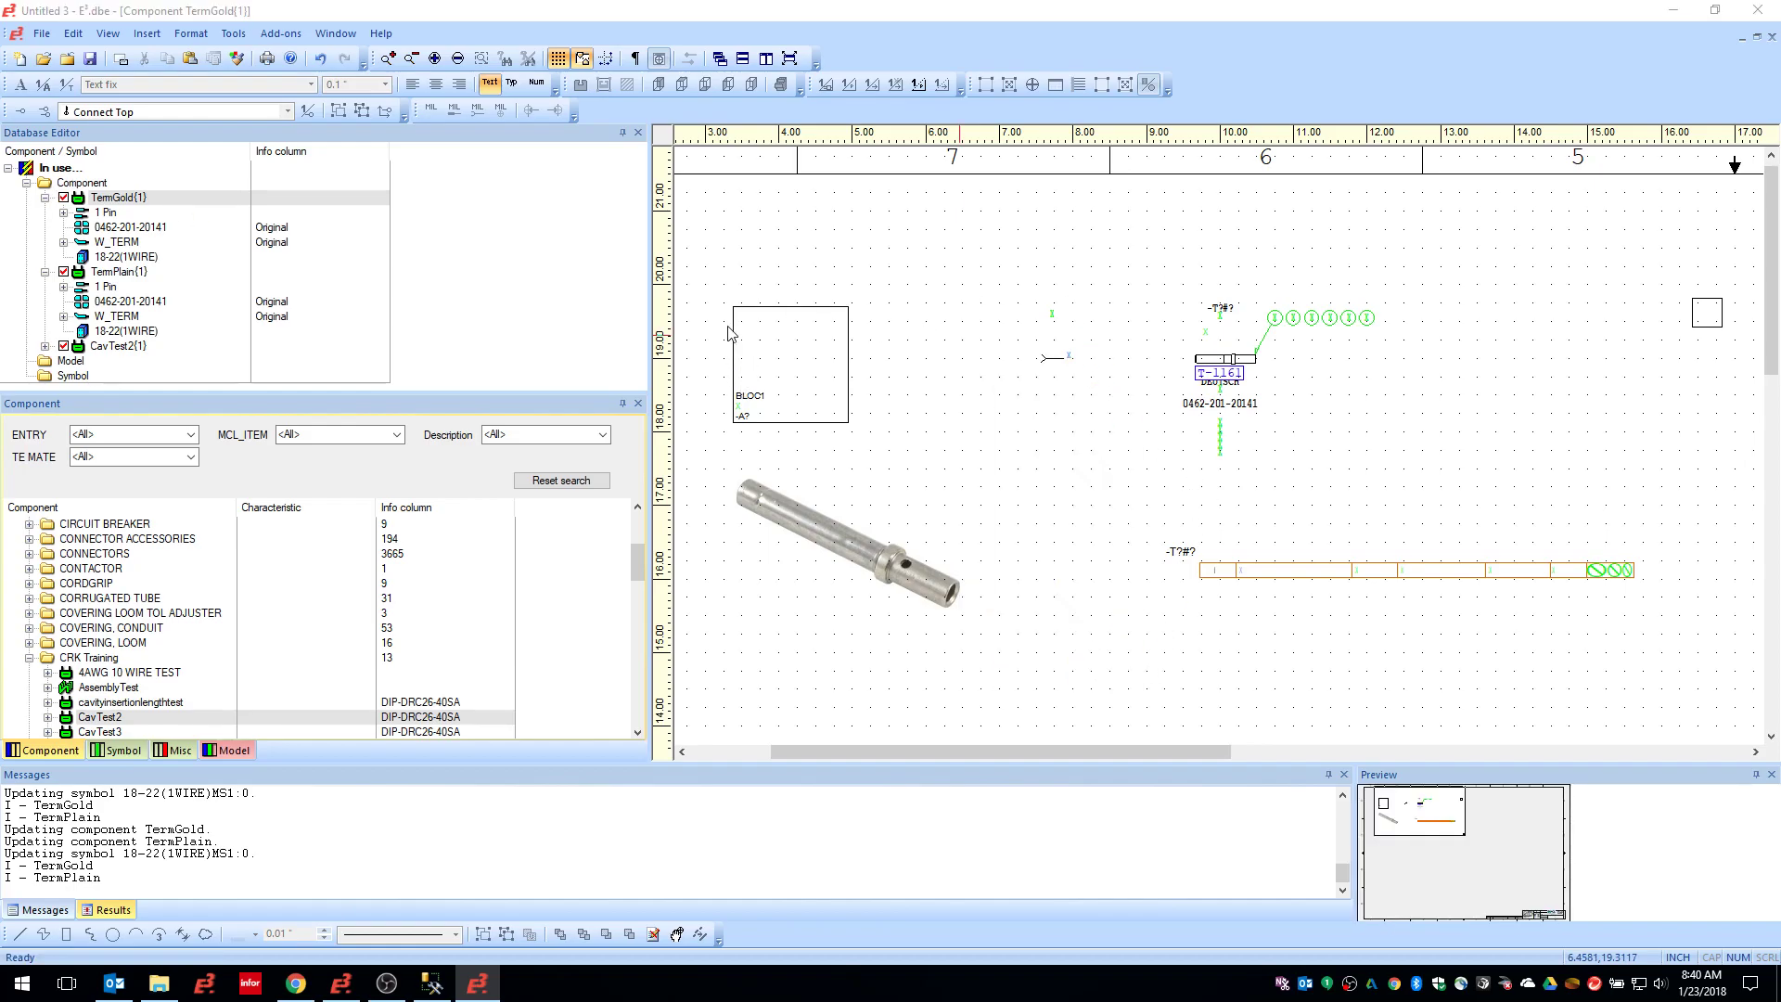
left_click(683, 124)
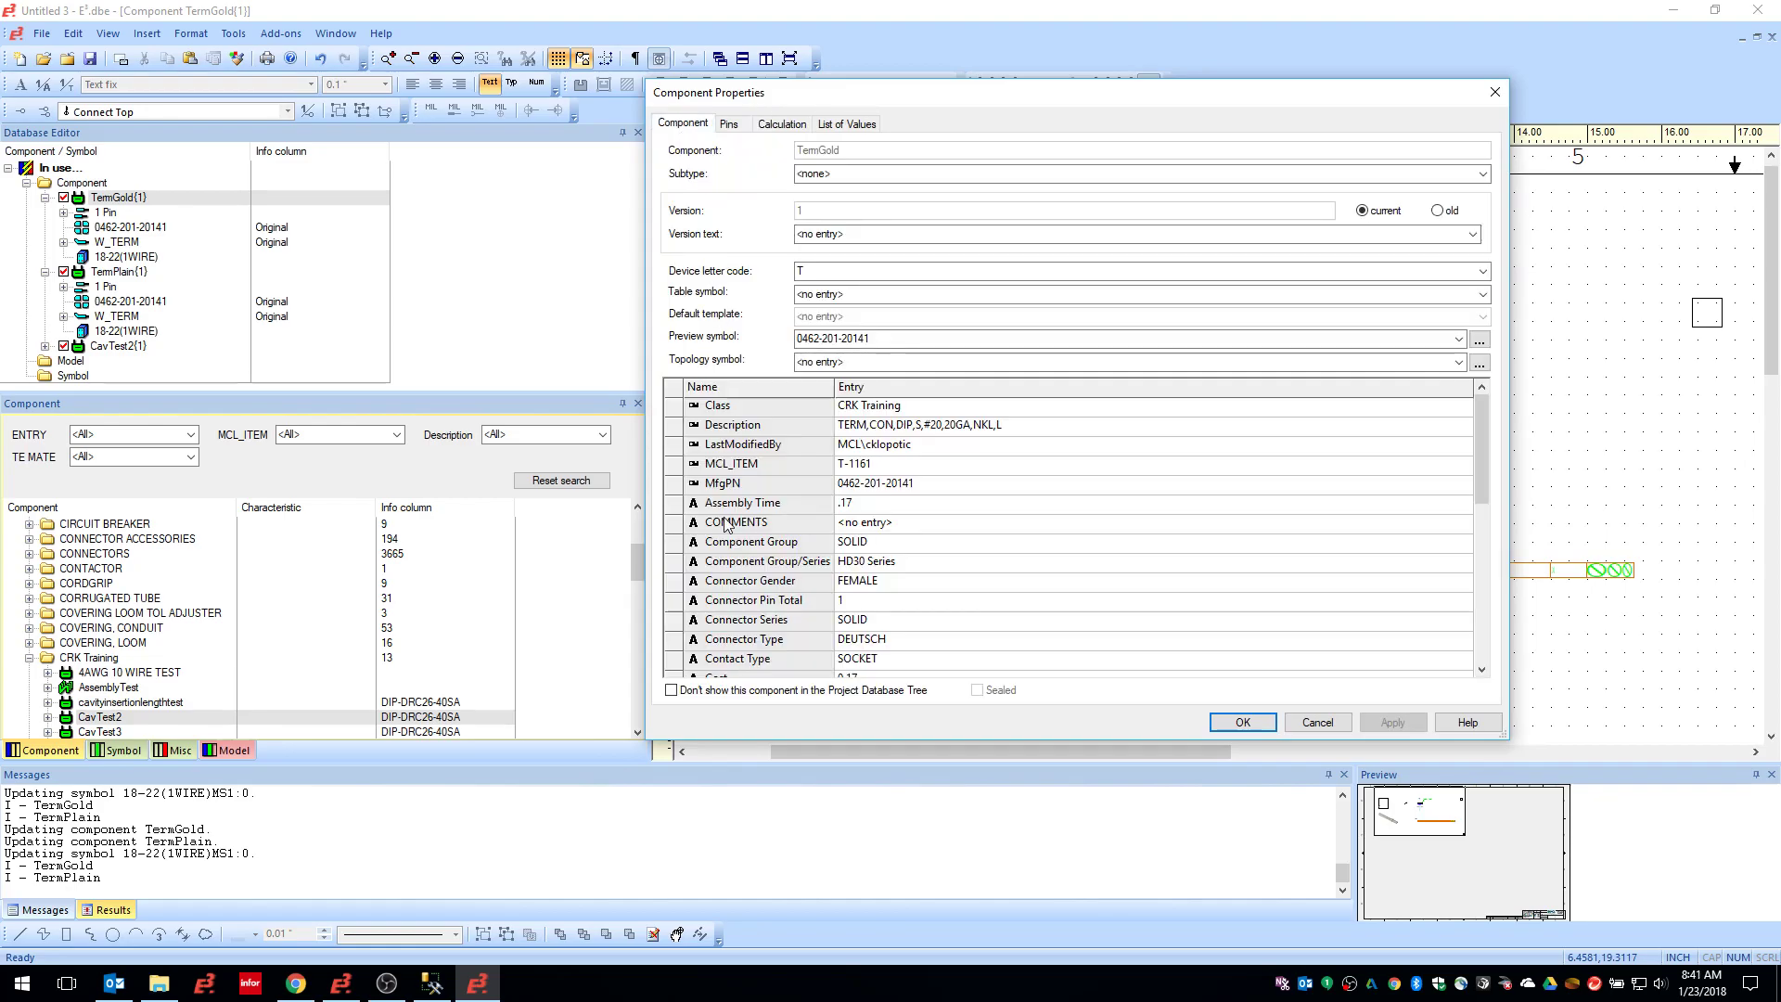
scroll(914, 559, "down", 3)
scroll(914, 559, "down", 1)
scroll(897, 538, "up", 2)
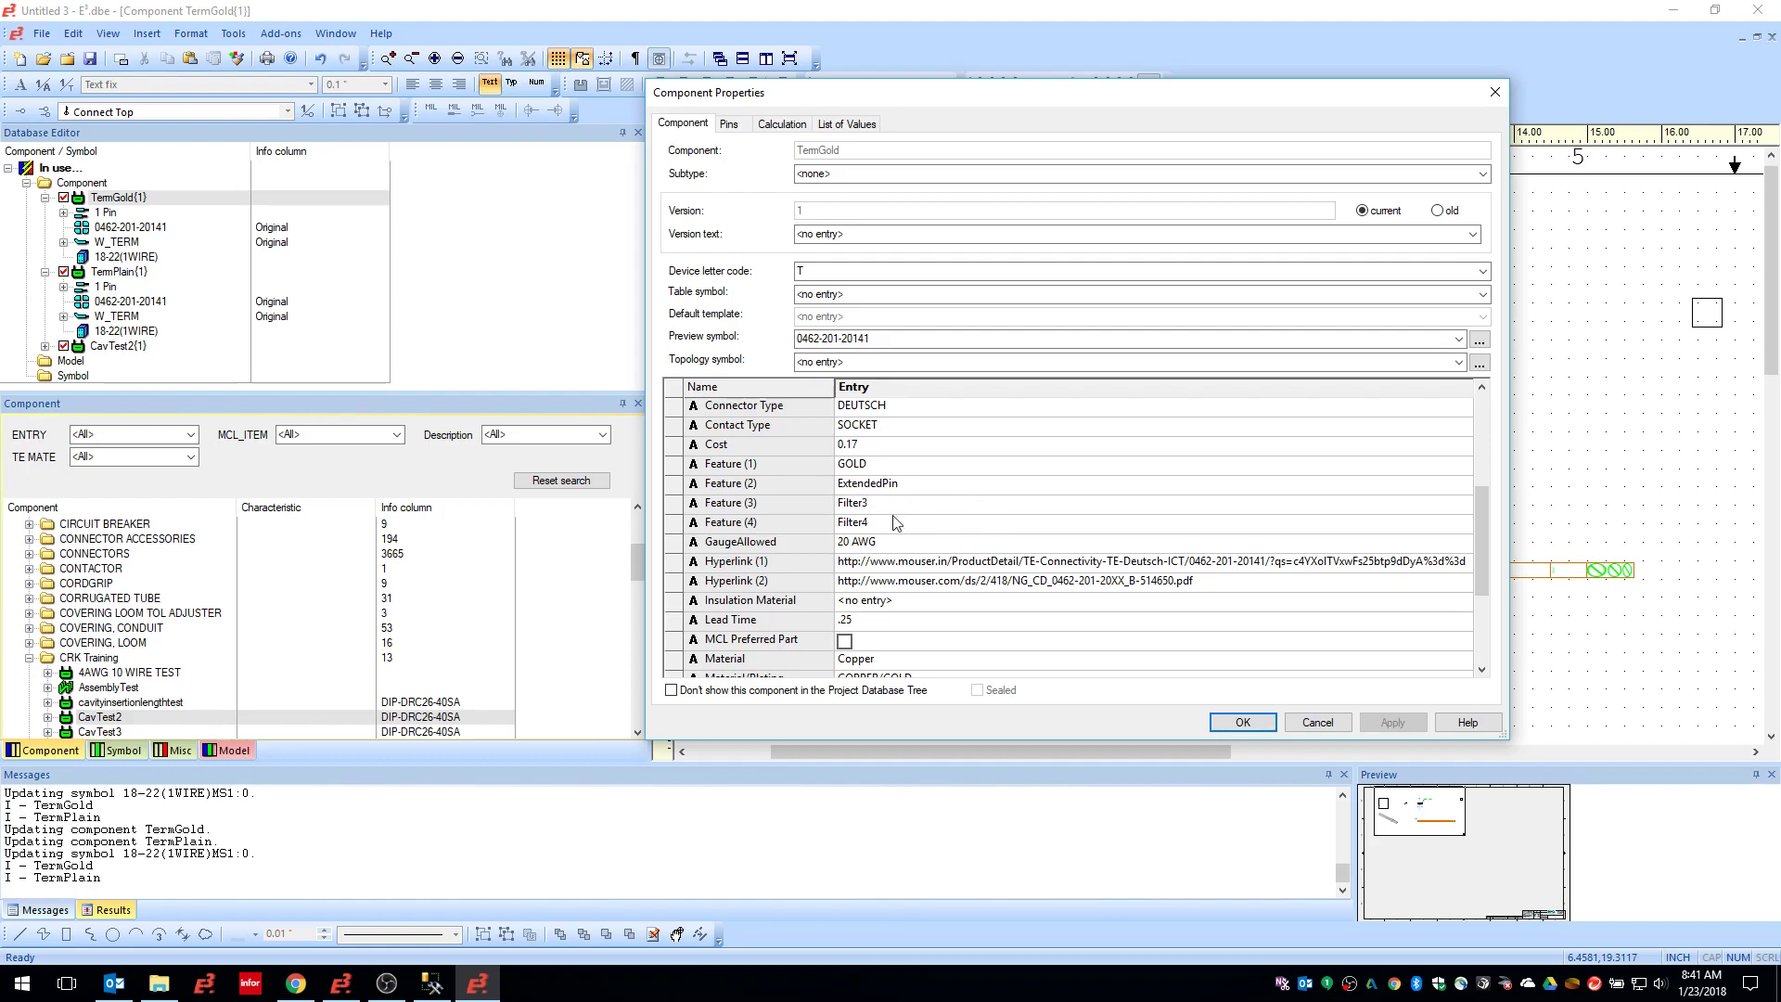
Add another Feature attribute with the value SOLID to the TermGold component and apply it
right_click(672, 525)
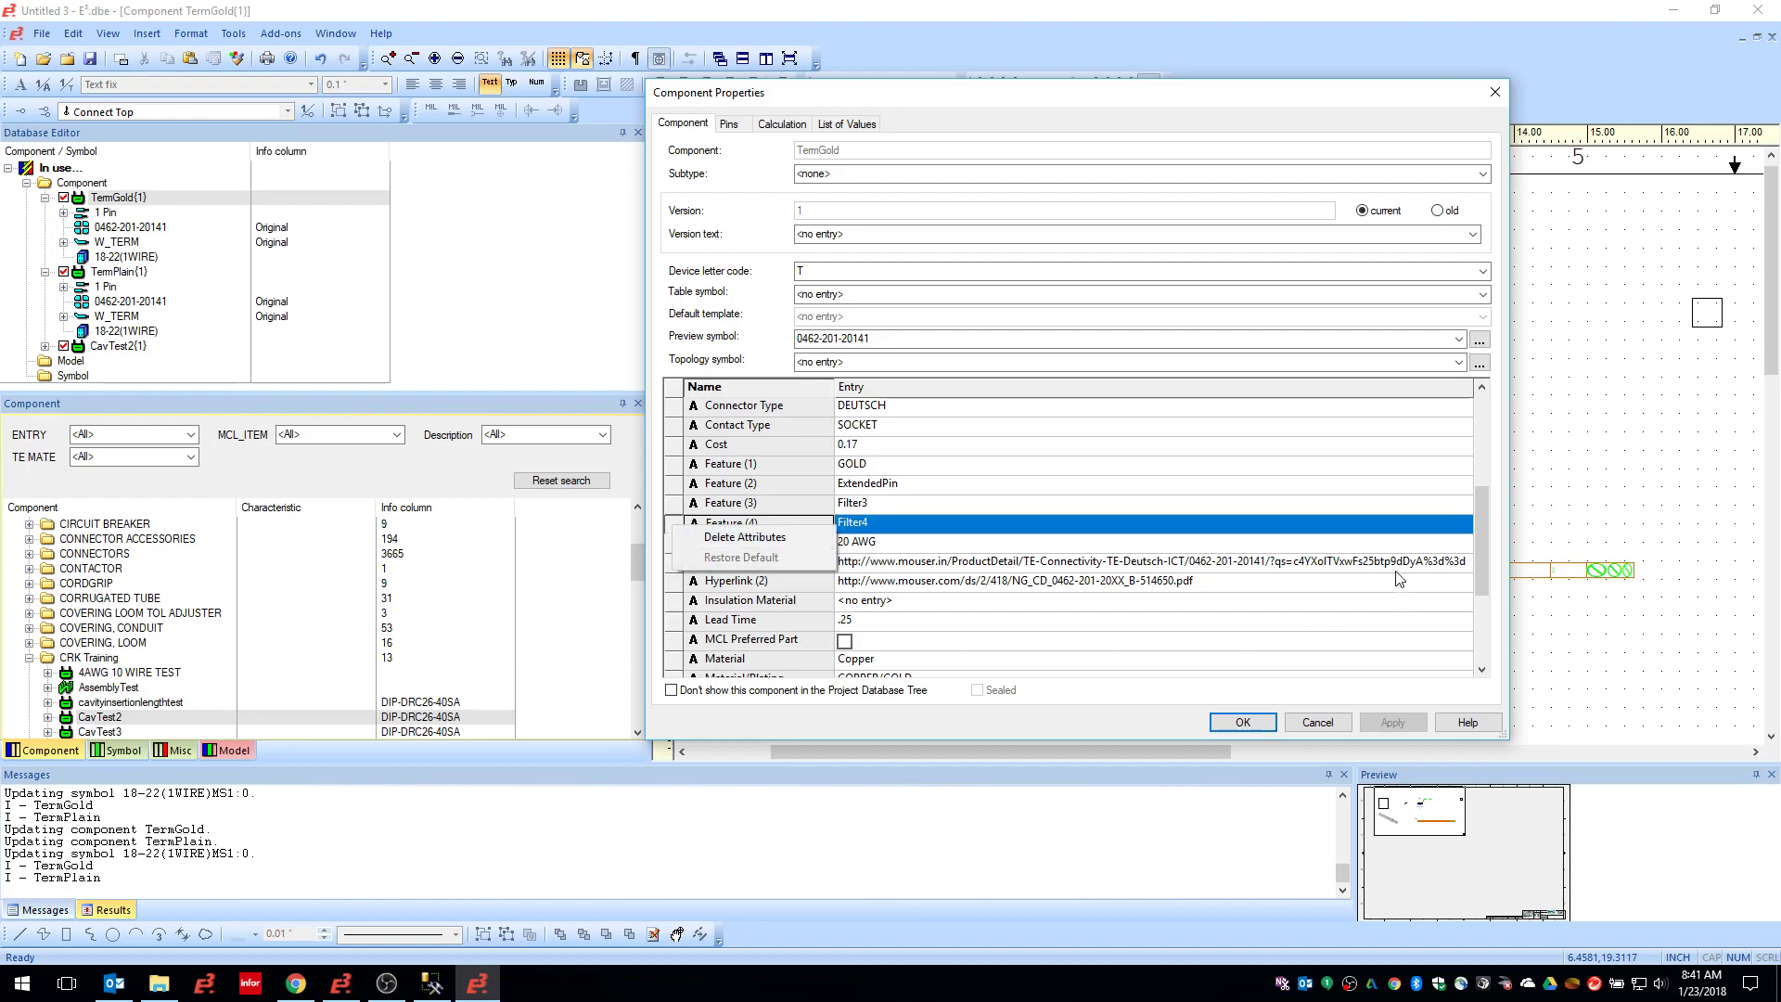
left_click(1481, 520)
left_click_drag(1481, 521, 1482, 631)
left_click(846, 661)
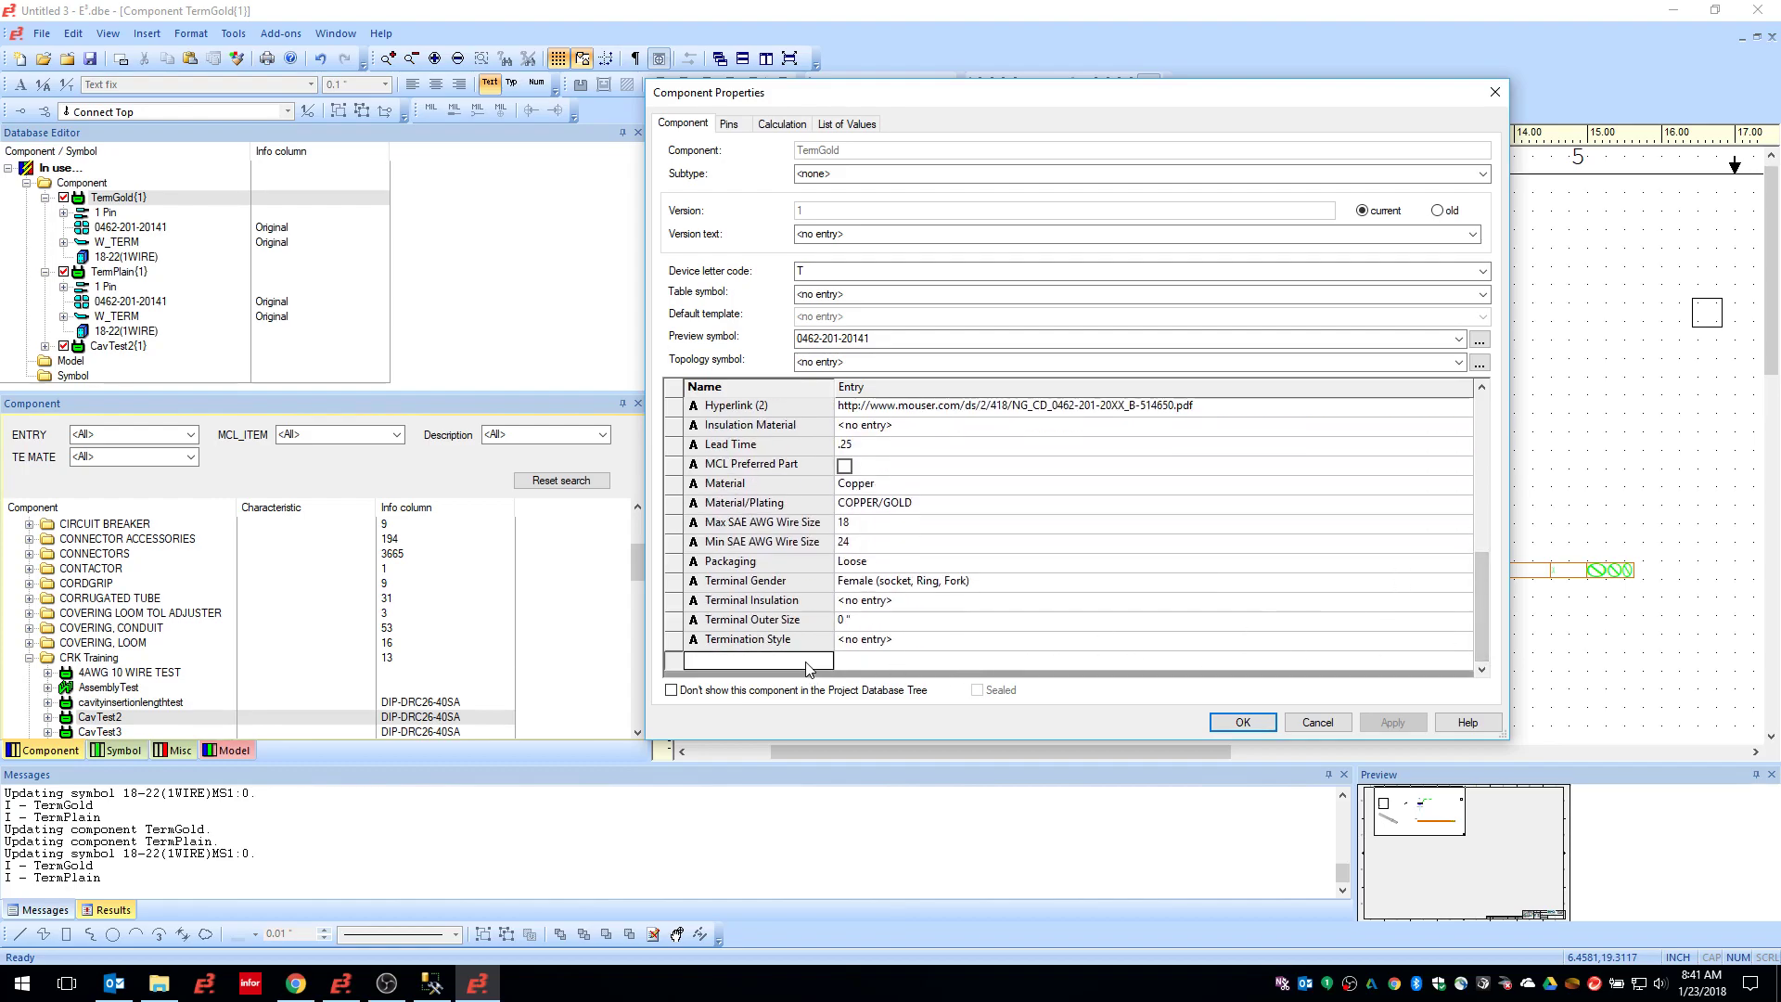
left_click(857, 663)
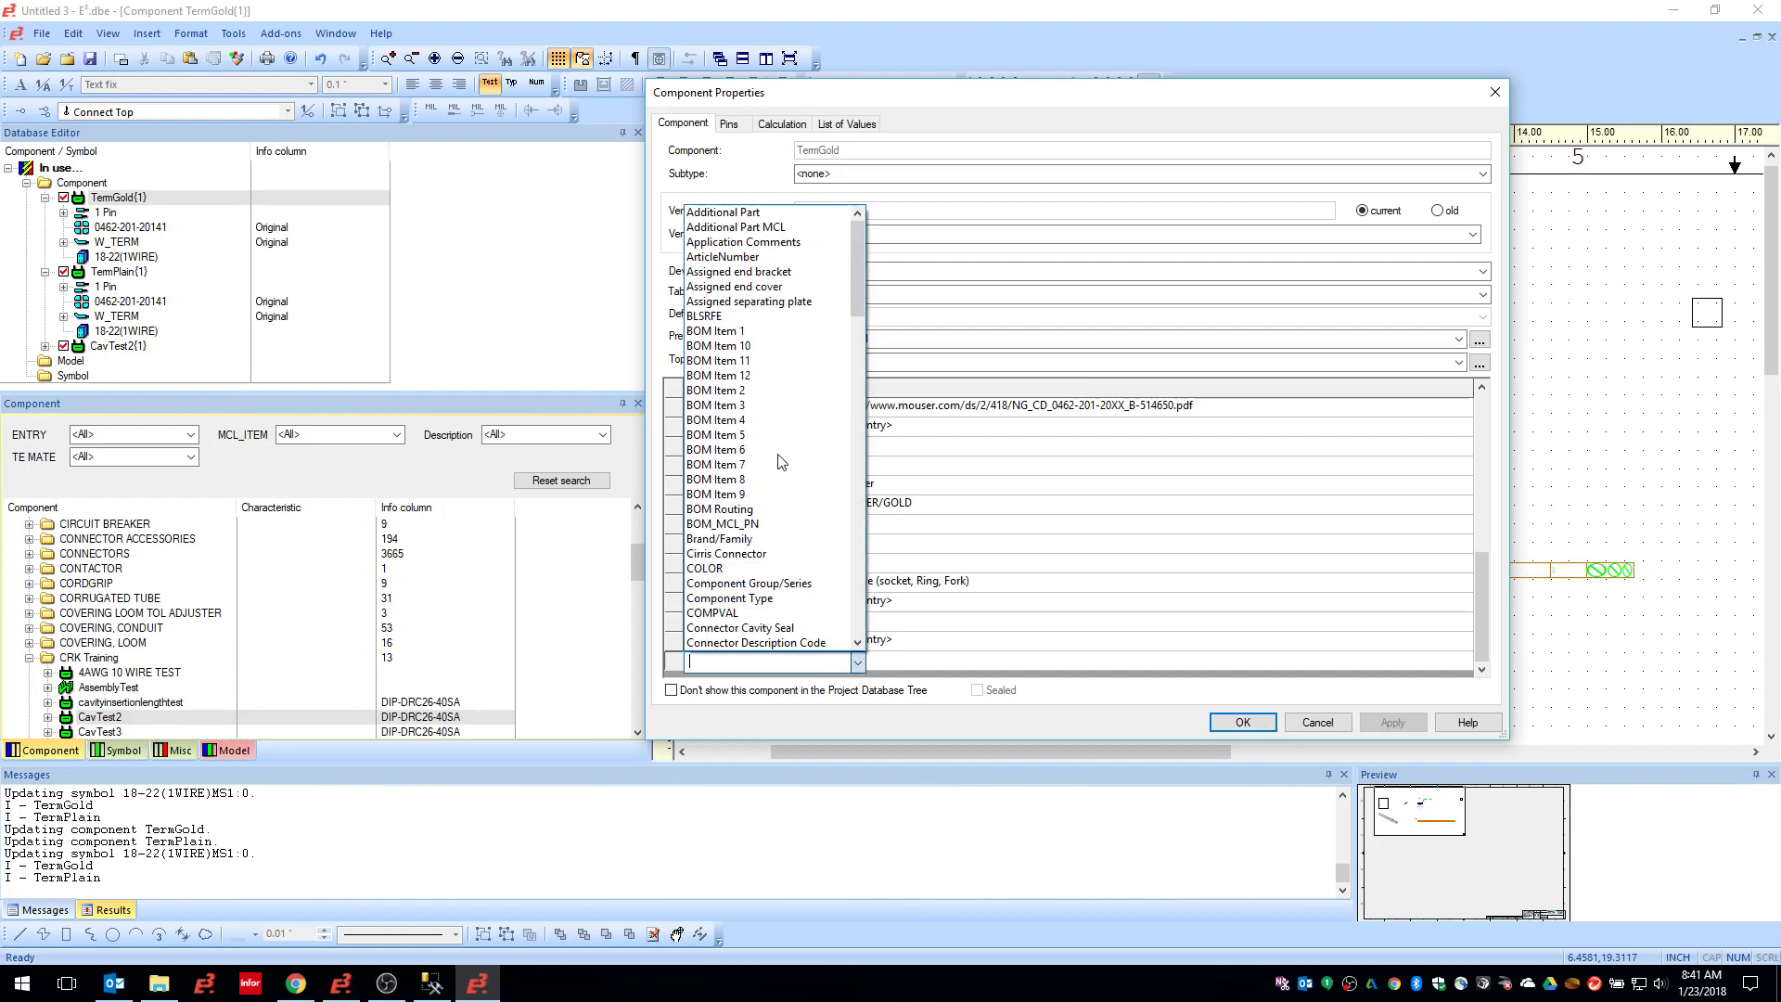
scroll(783, 571, "down", 3)
scroll(782, 572, "down", 3)
type("f")
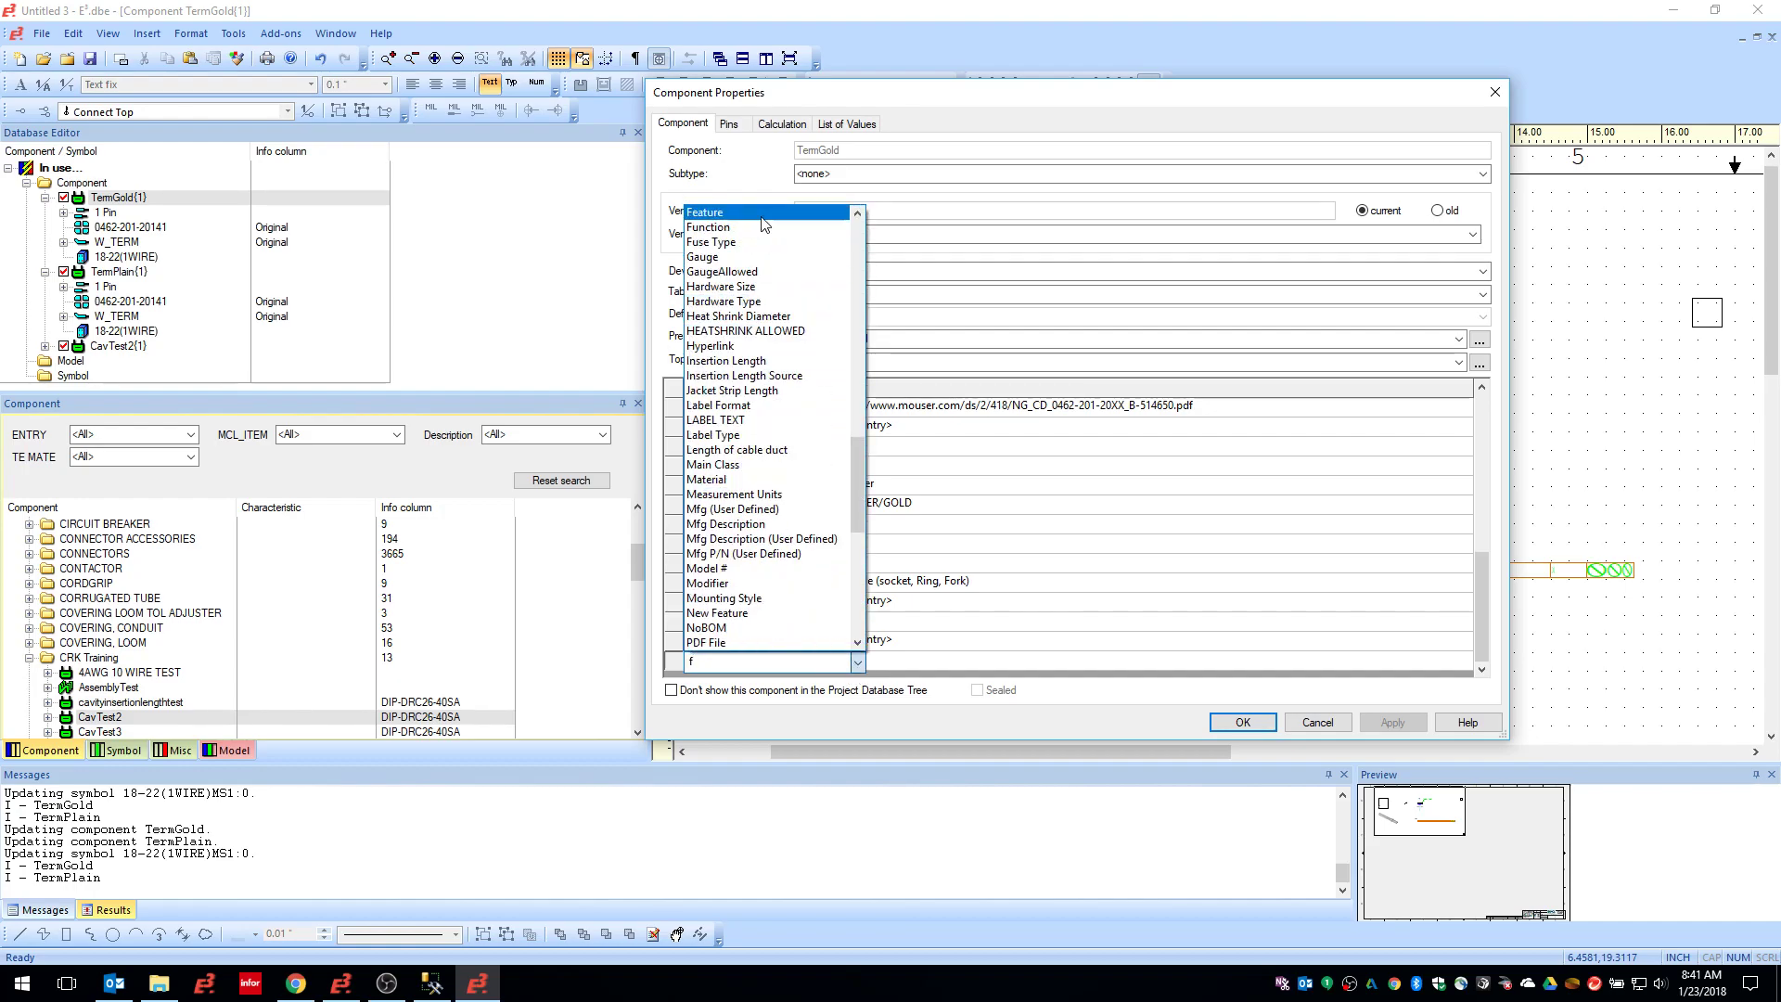
left_click(714, 212)
left_click(928, 660)
type("SOLID")
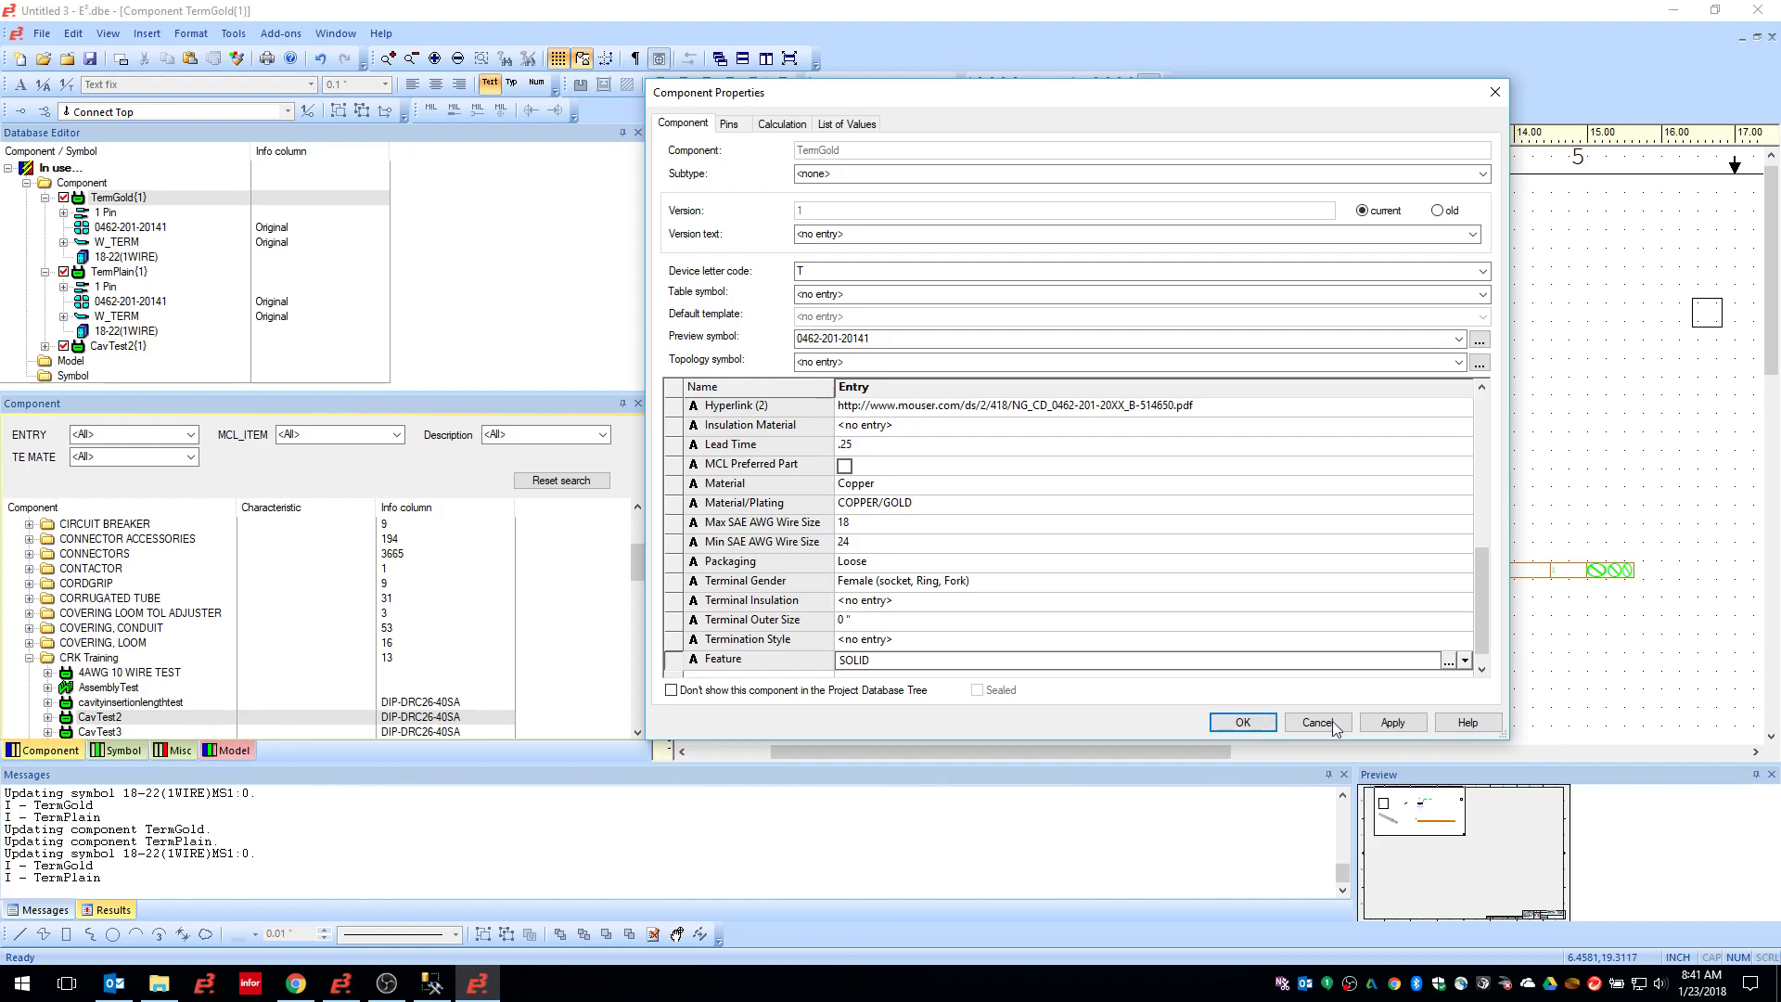
left_click(1393, 722)
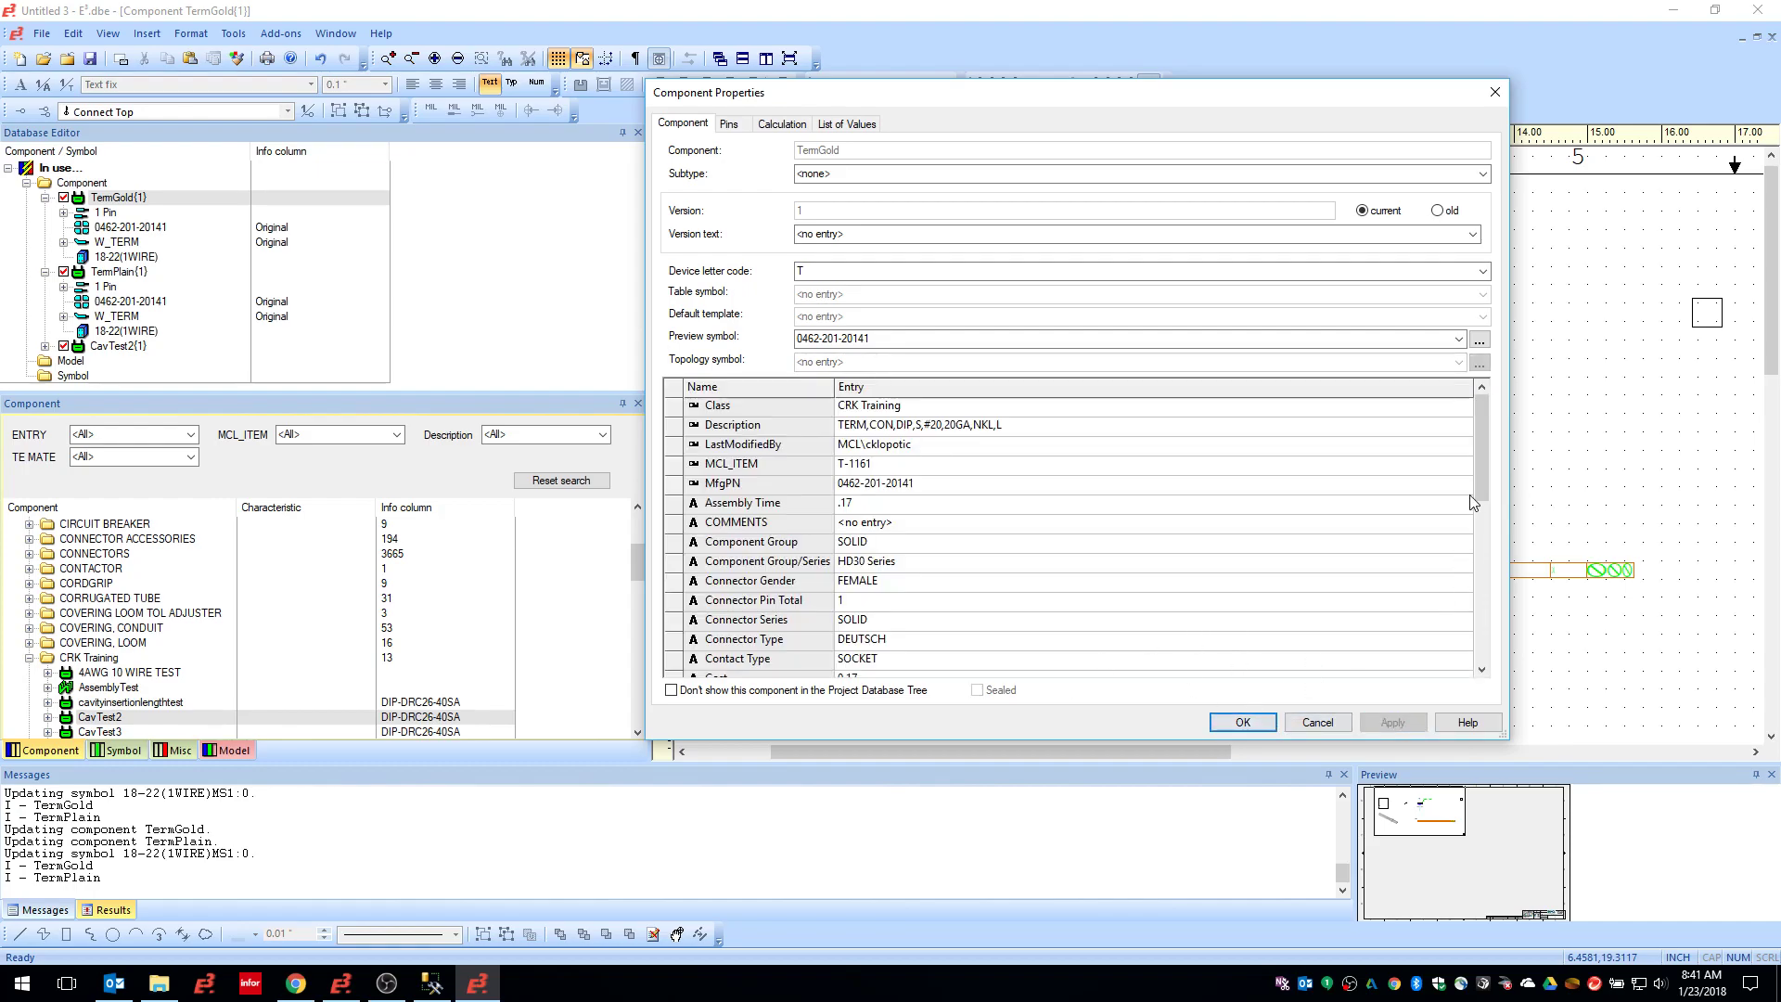
Check TermGold's Feature entries and whether Feature (4) offers selectable values, and close the properties without further changes
left_click_drag(1485, 471, 1430, 659)
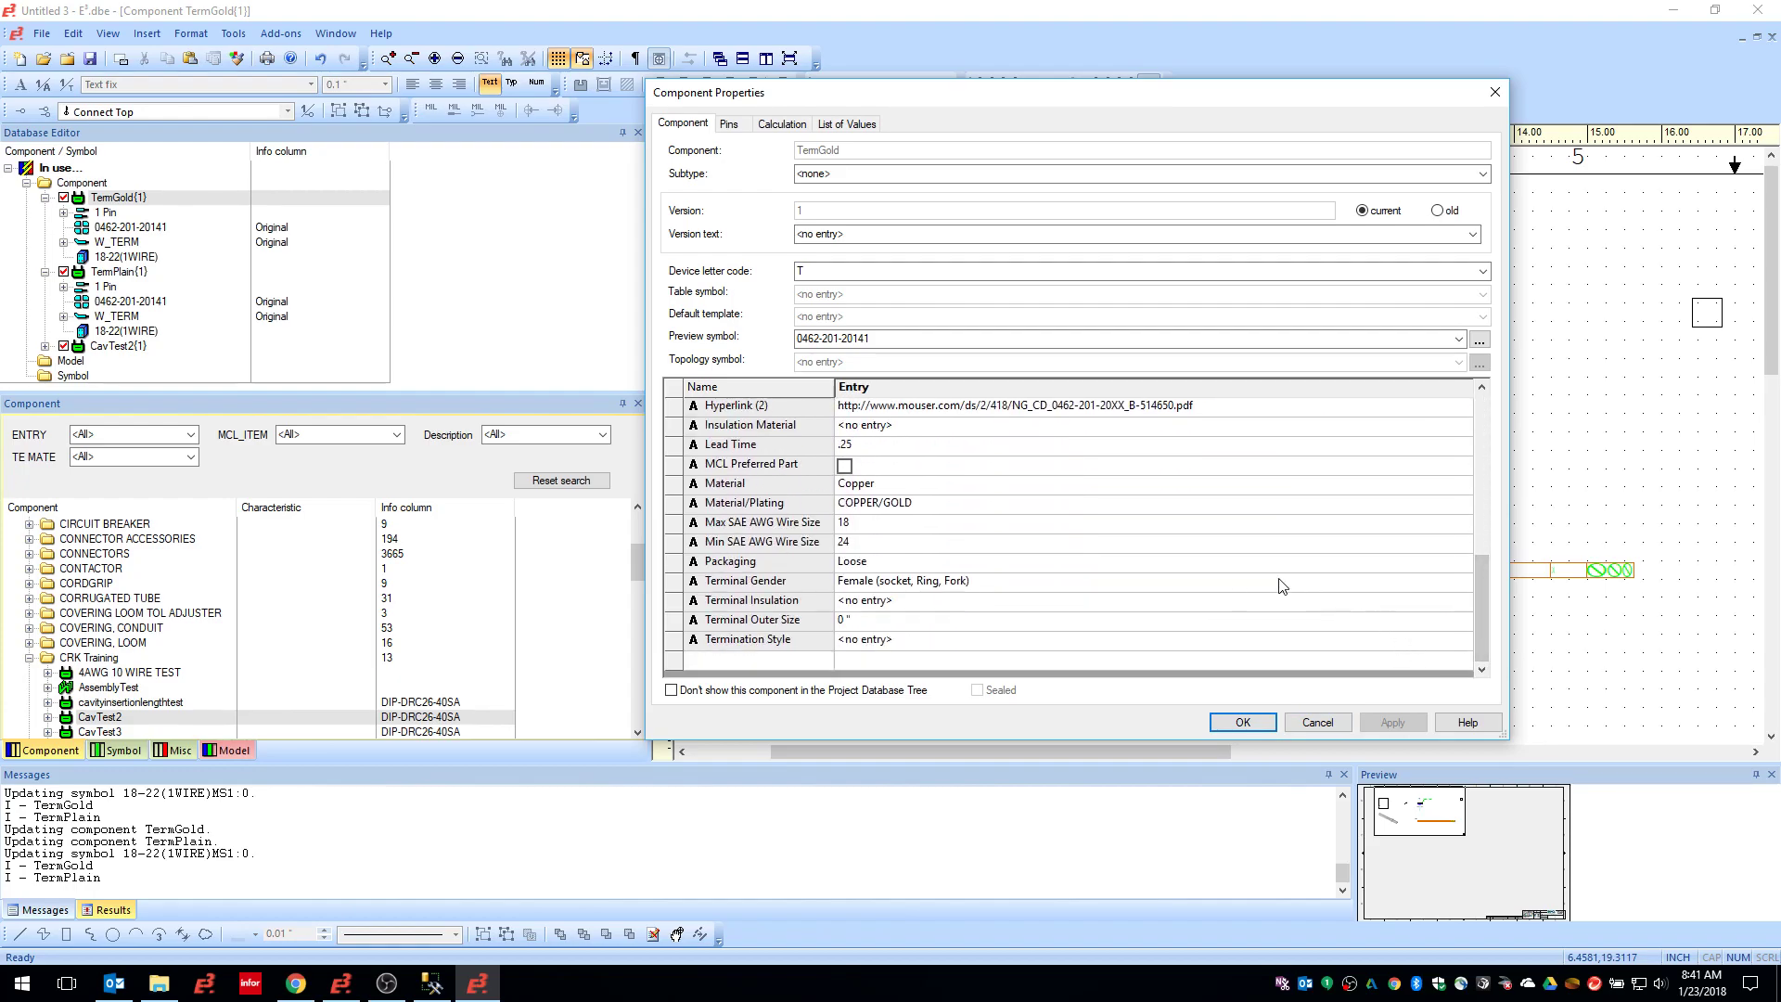
type("f")
key("Return")
scroll(763, 582, "down", 3)
left_click(762, 581)
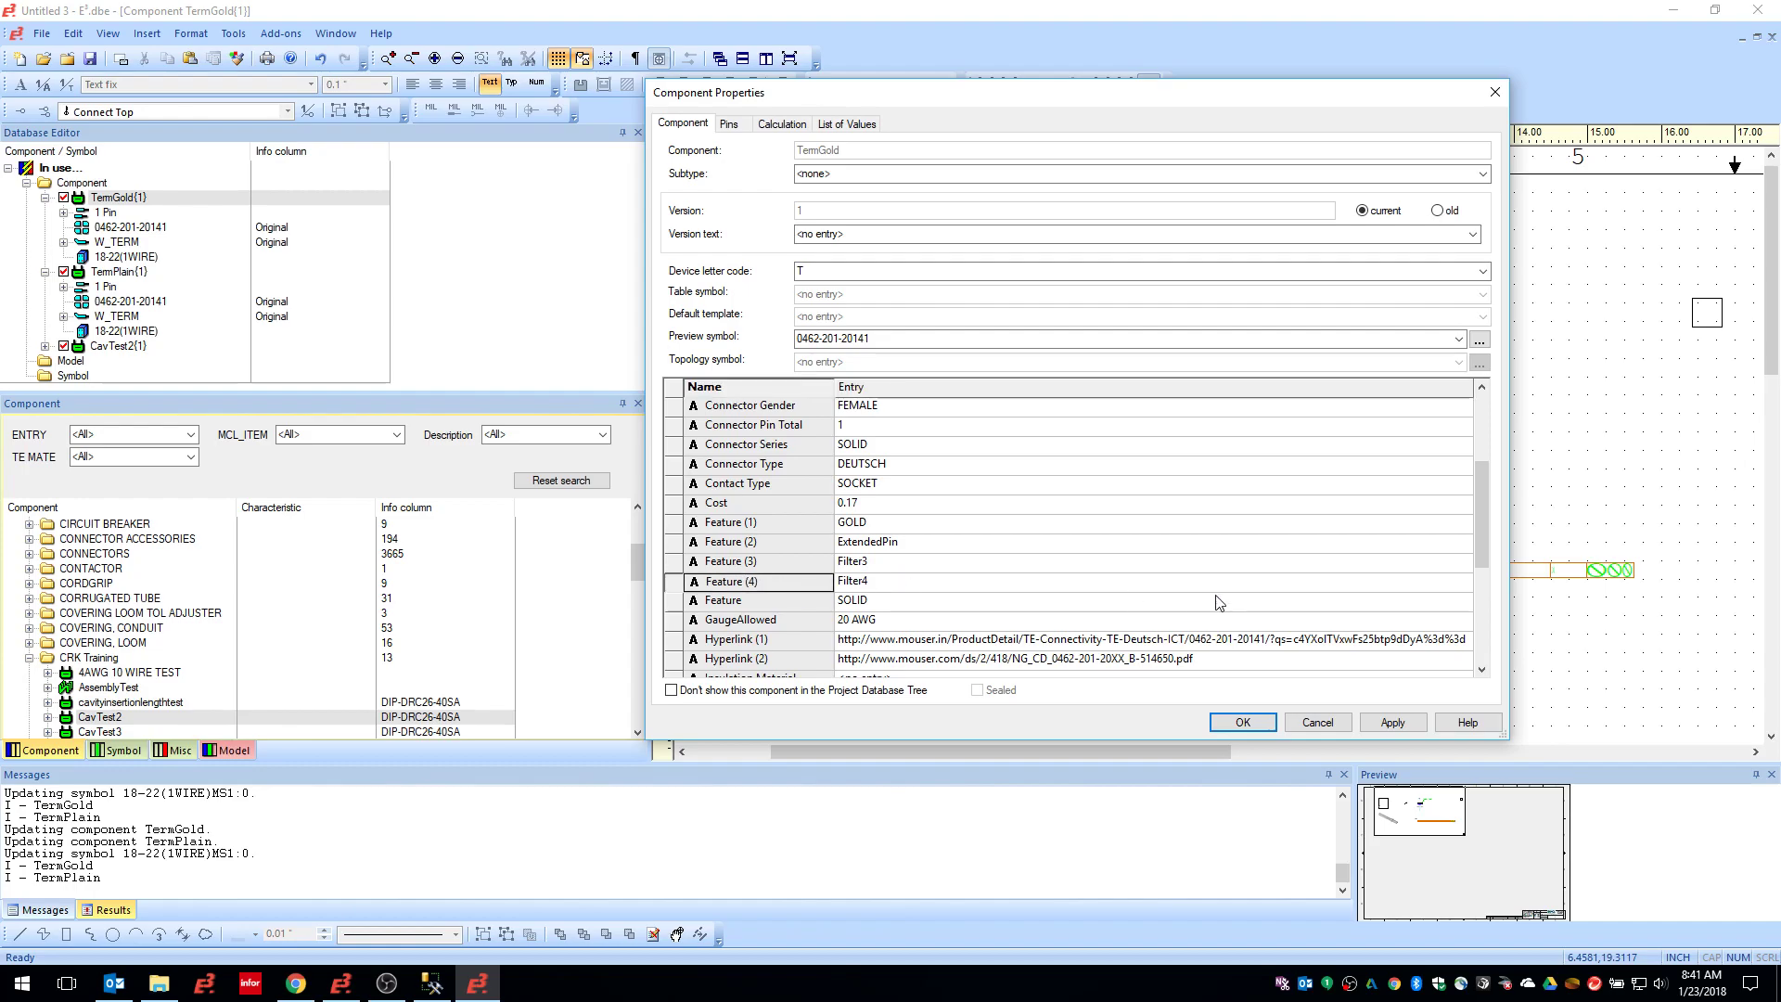
left_click(1455, 585)
left_click(1465, 583)
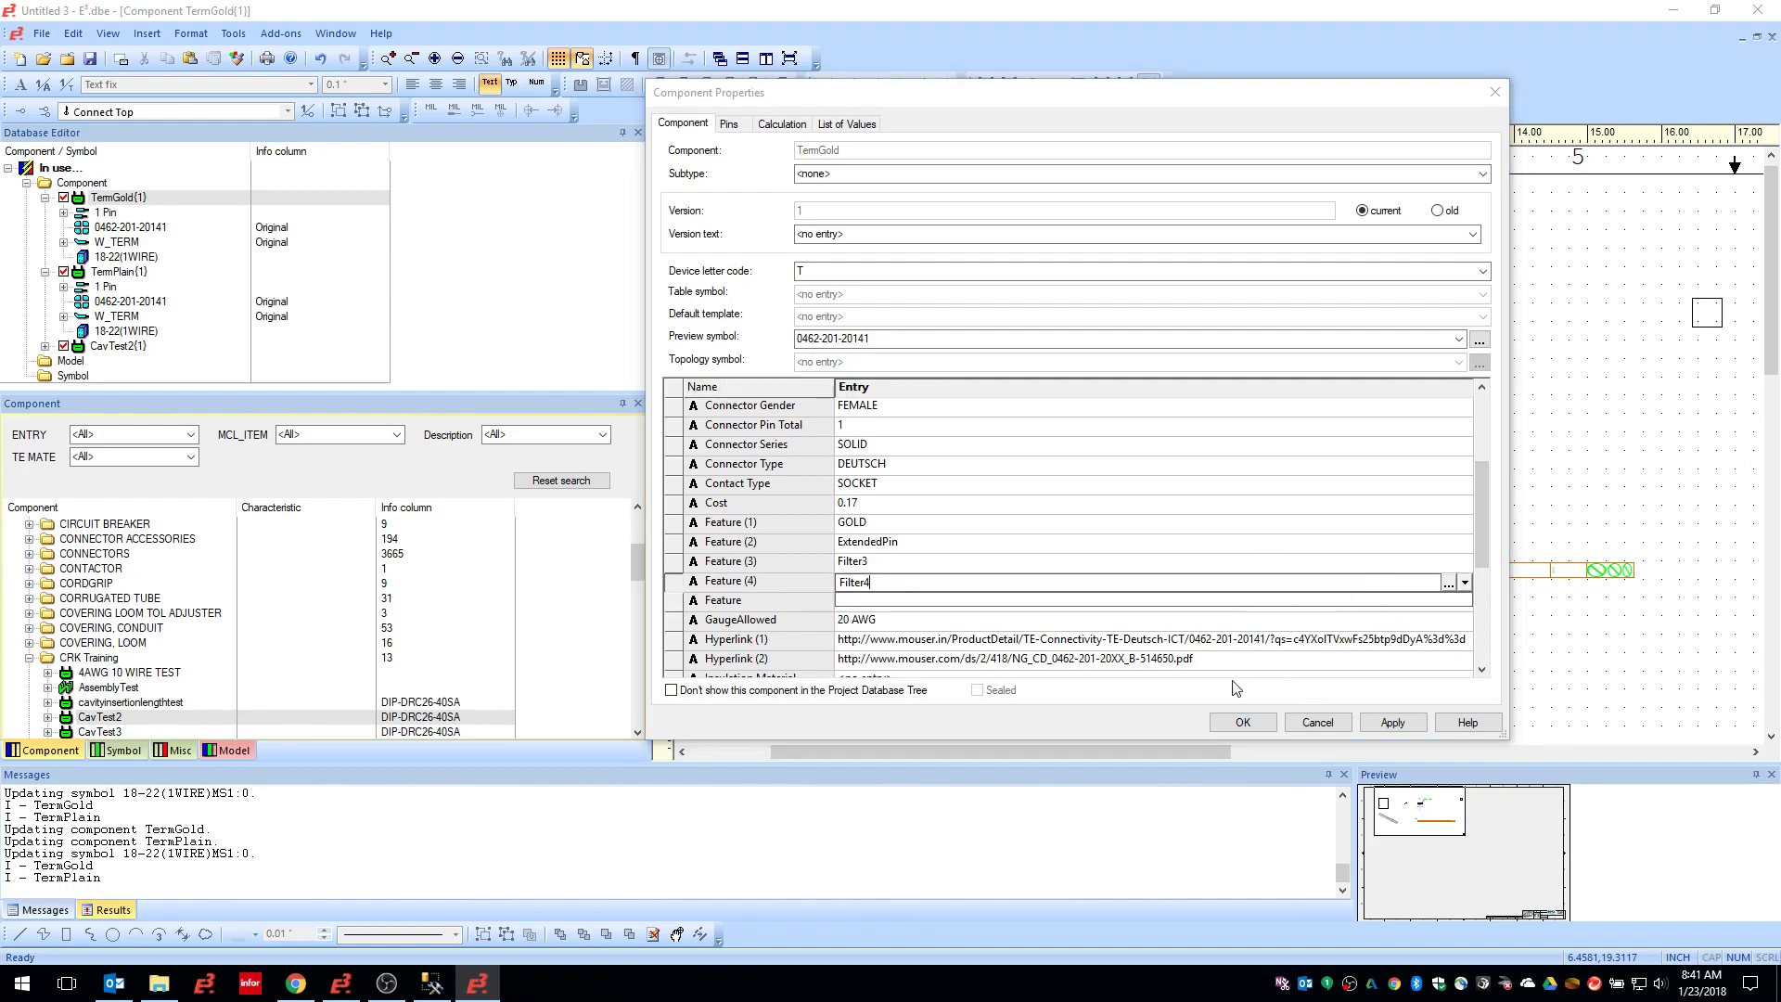
key("Escape")
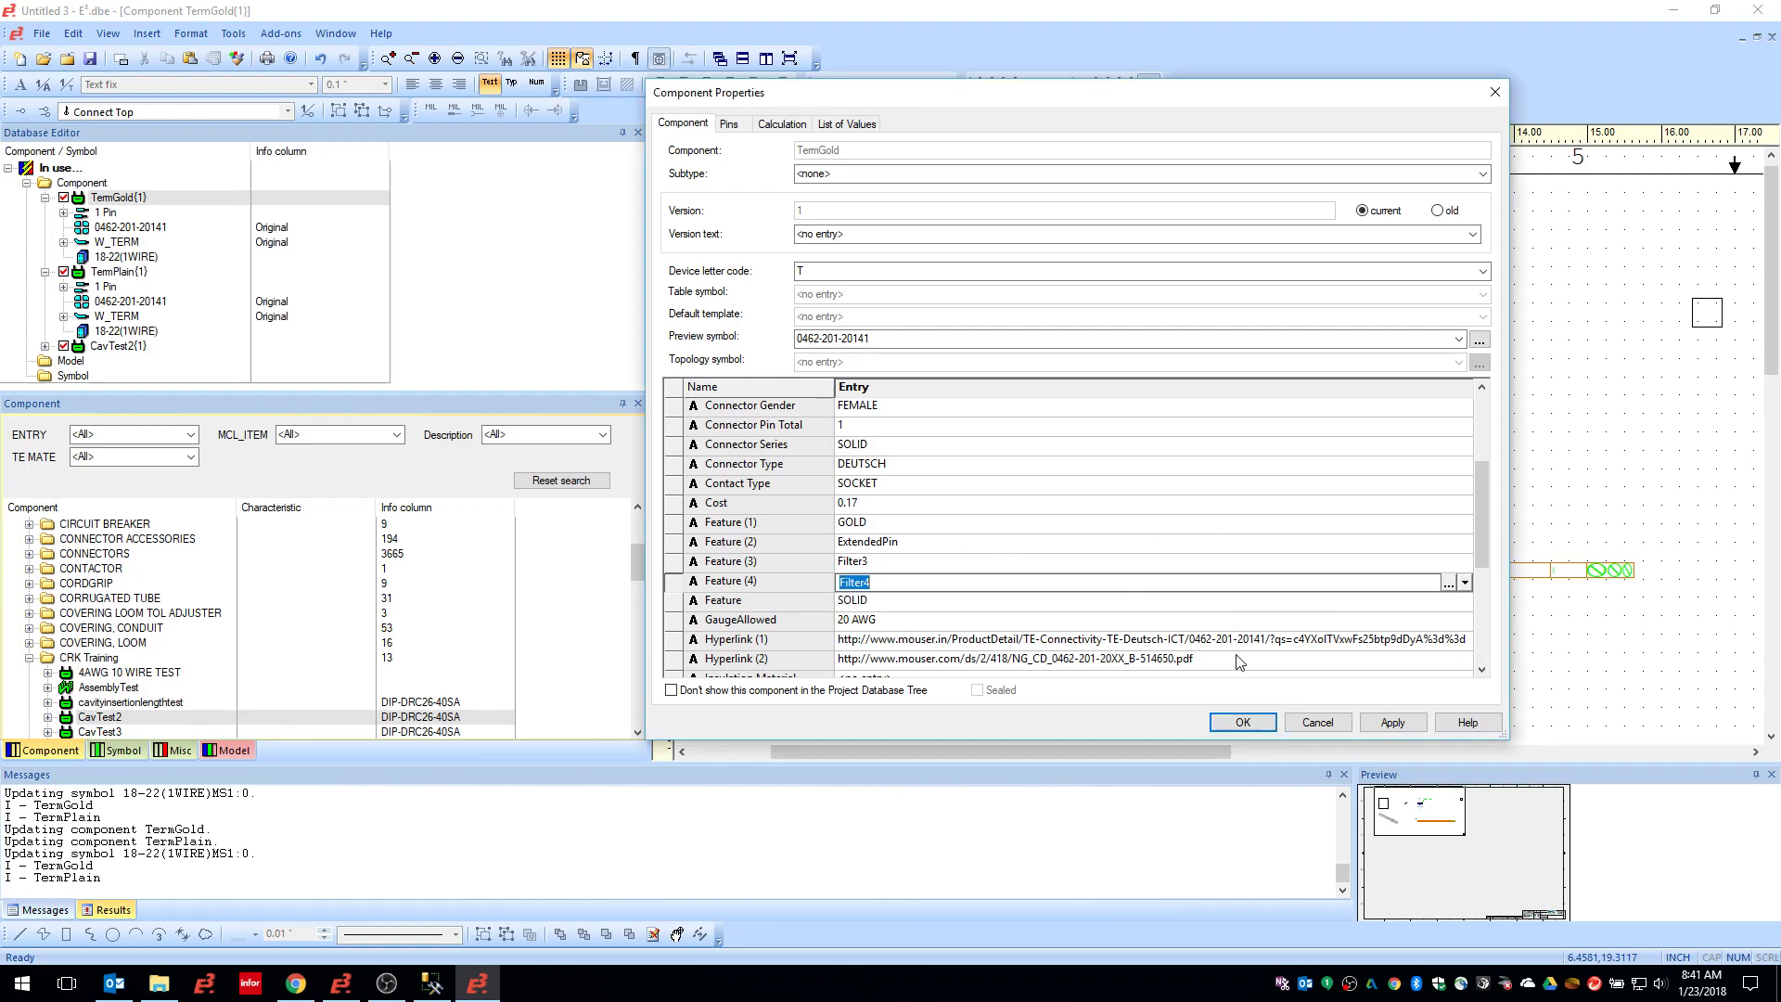
left_click(1310, 726)
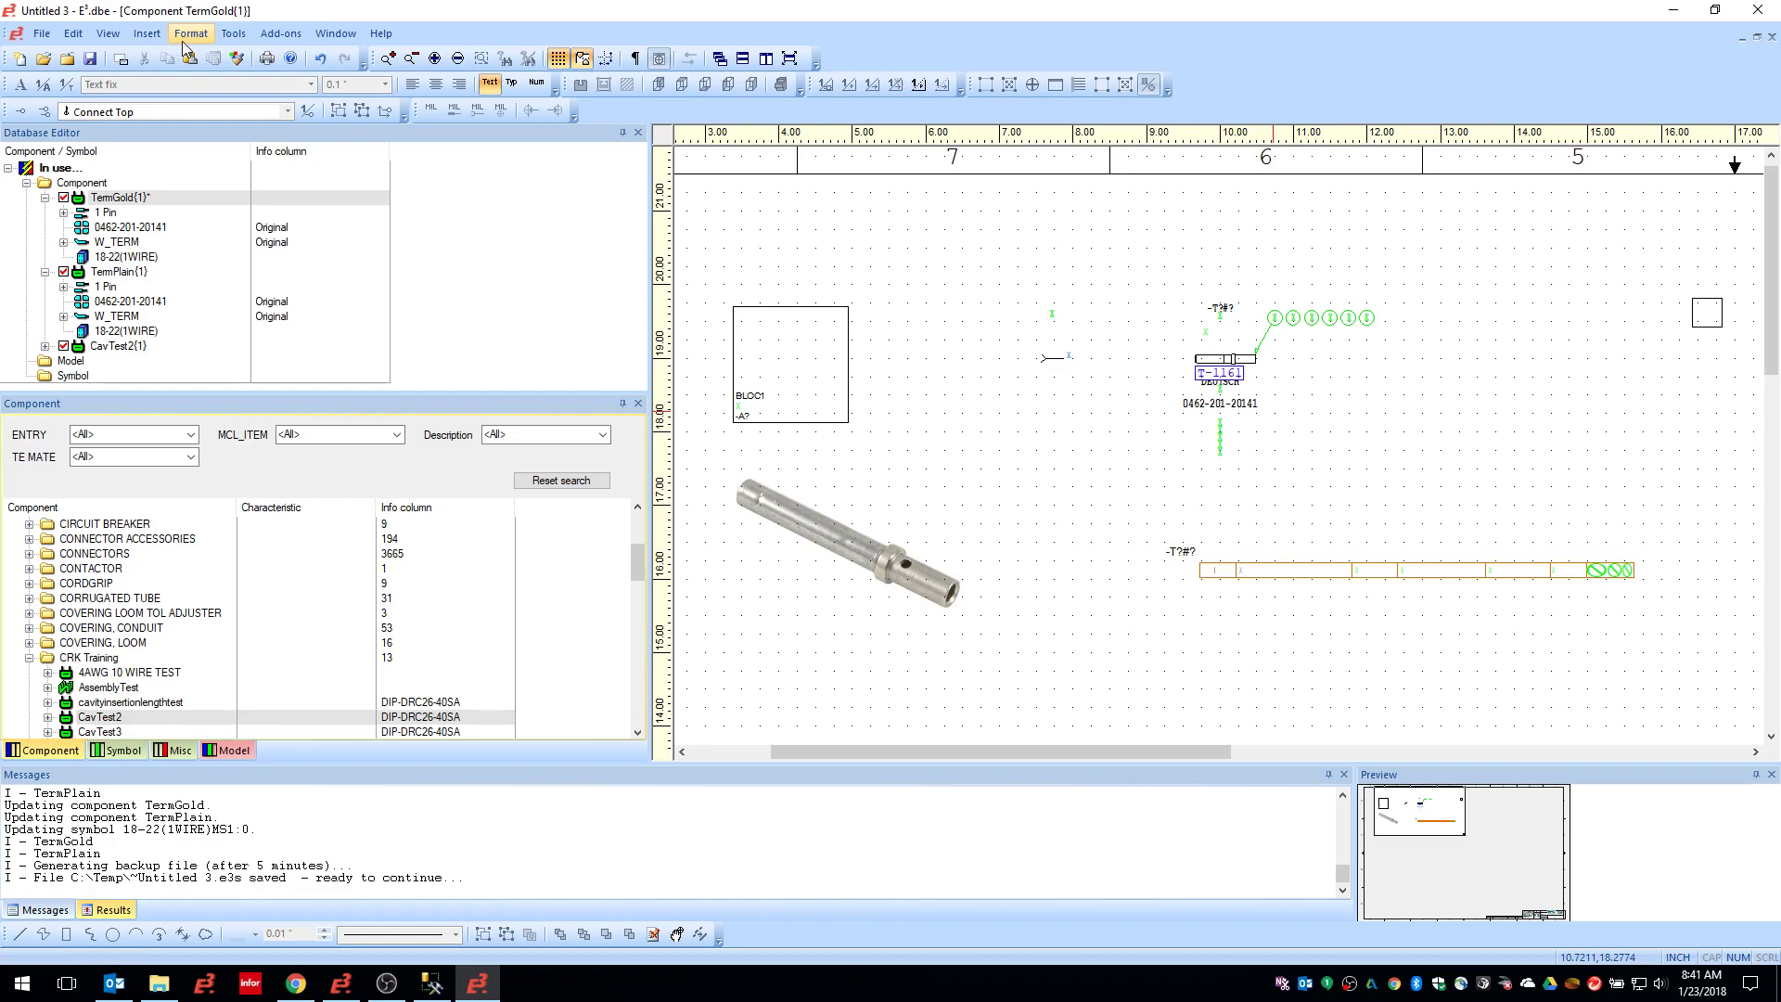
Create an attribute list named FeatureList with GOLD as its first alphanumeric value
left_click(176, 37)
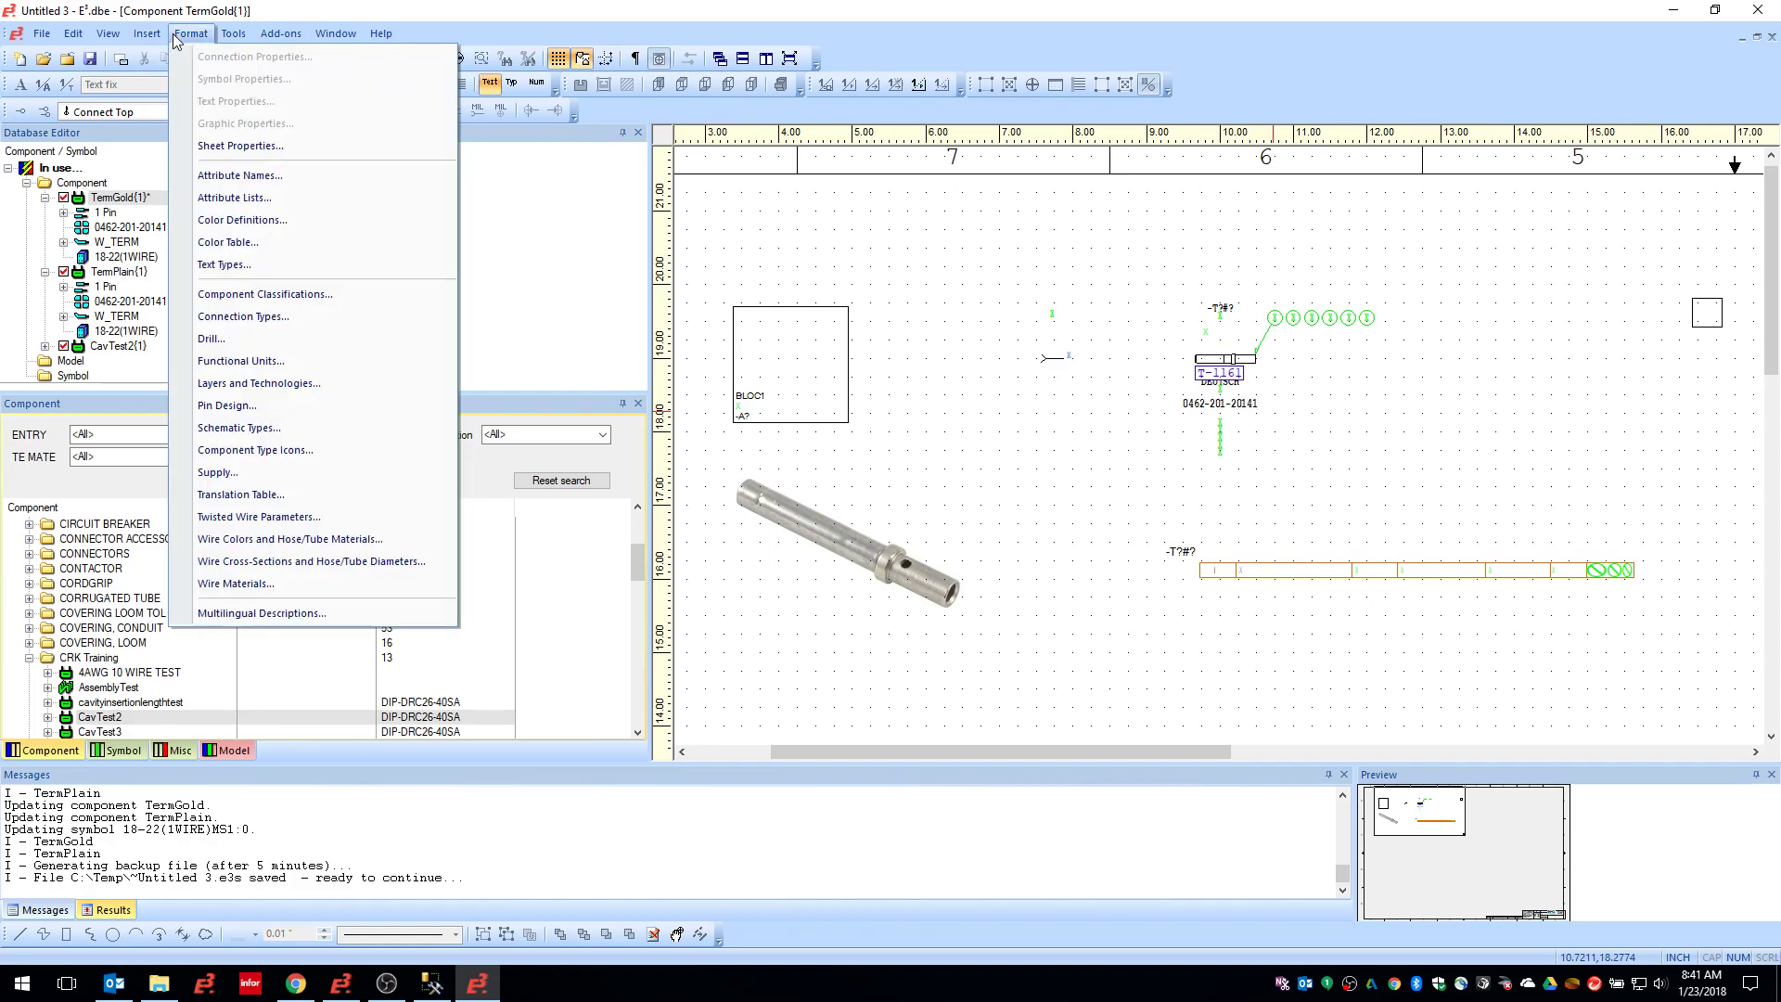
left_click(273, 199)
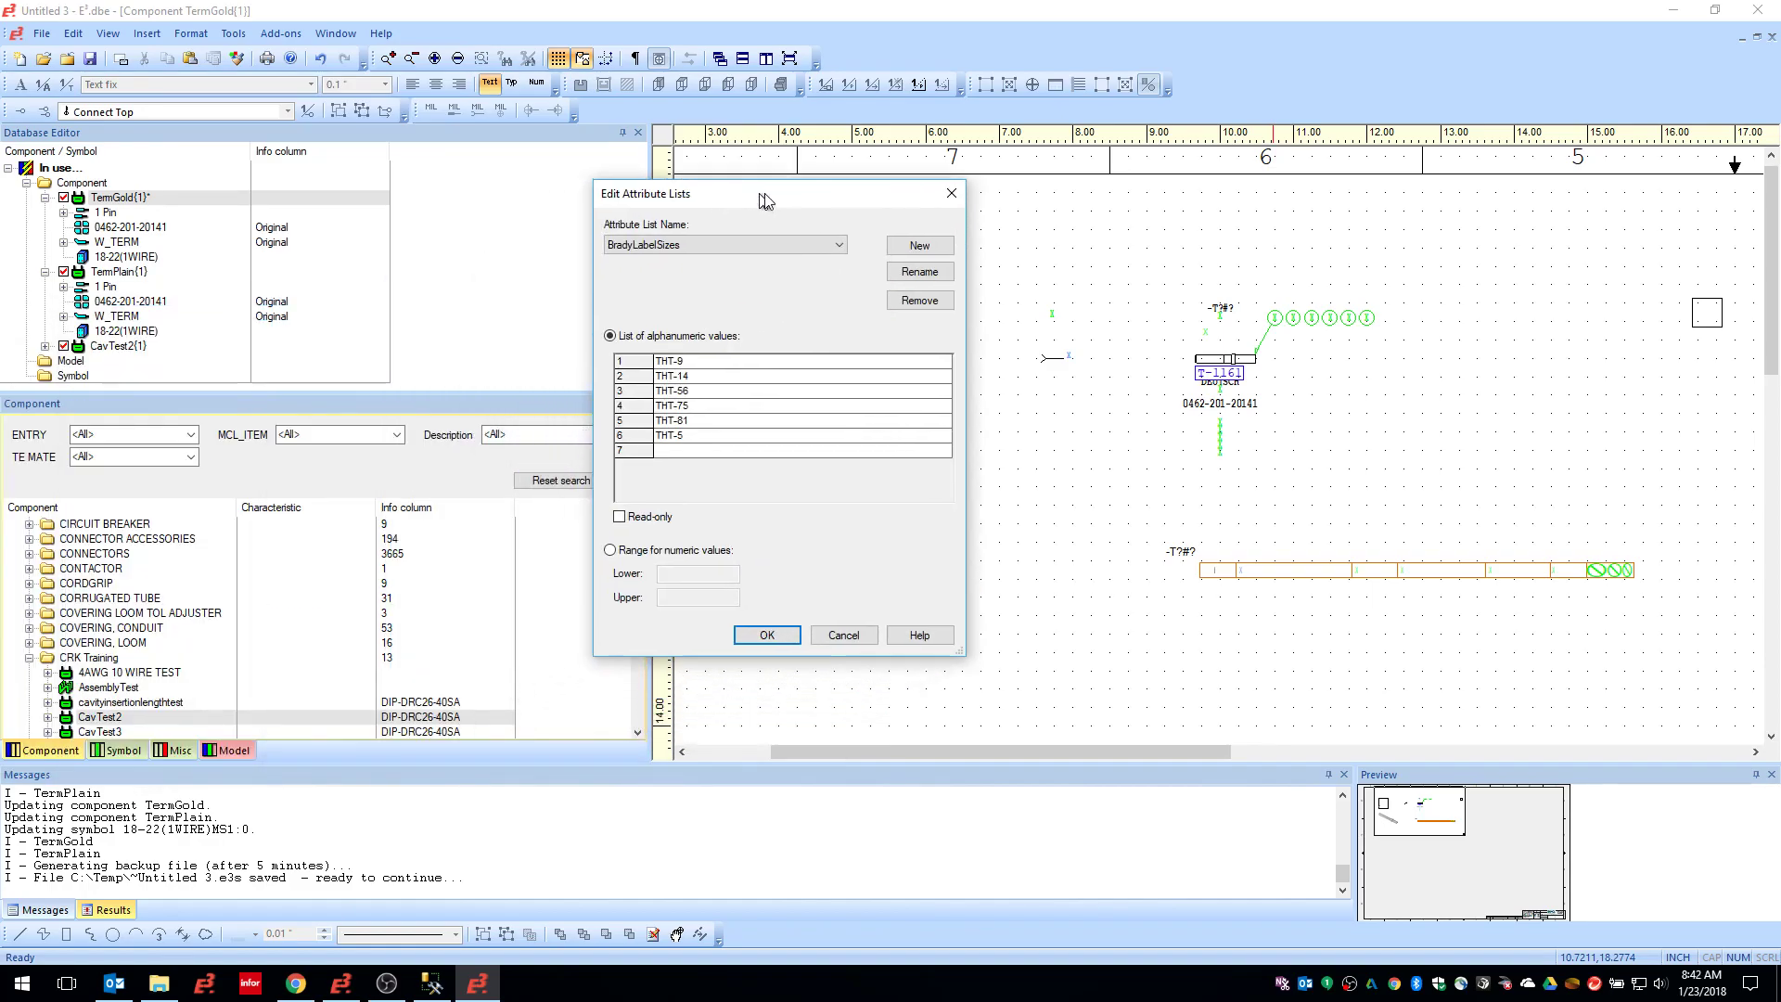
left_click(948, 240)
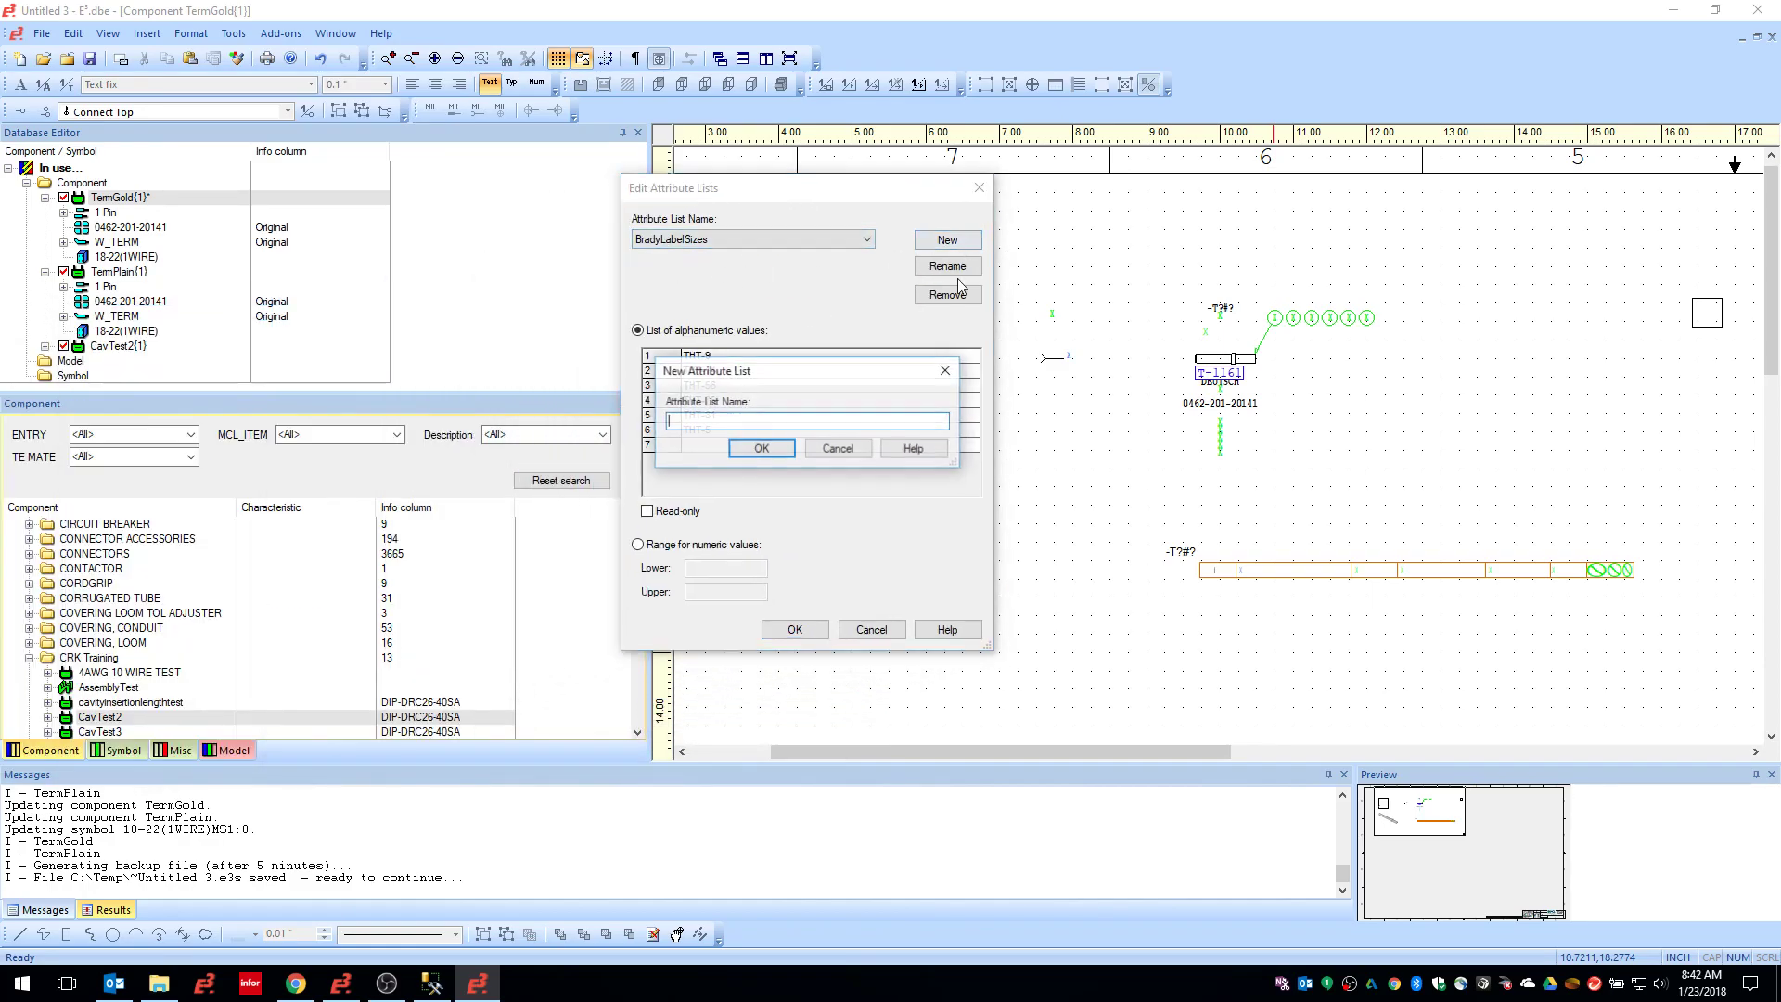
type("FeatureList")
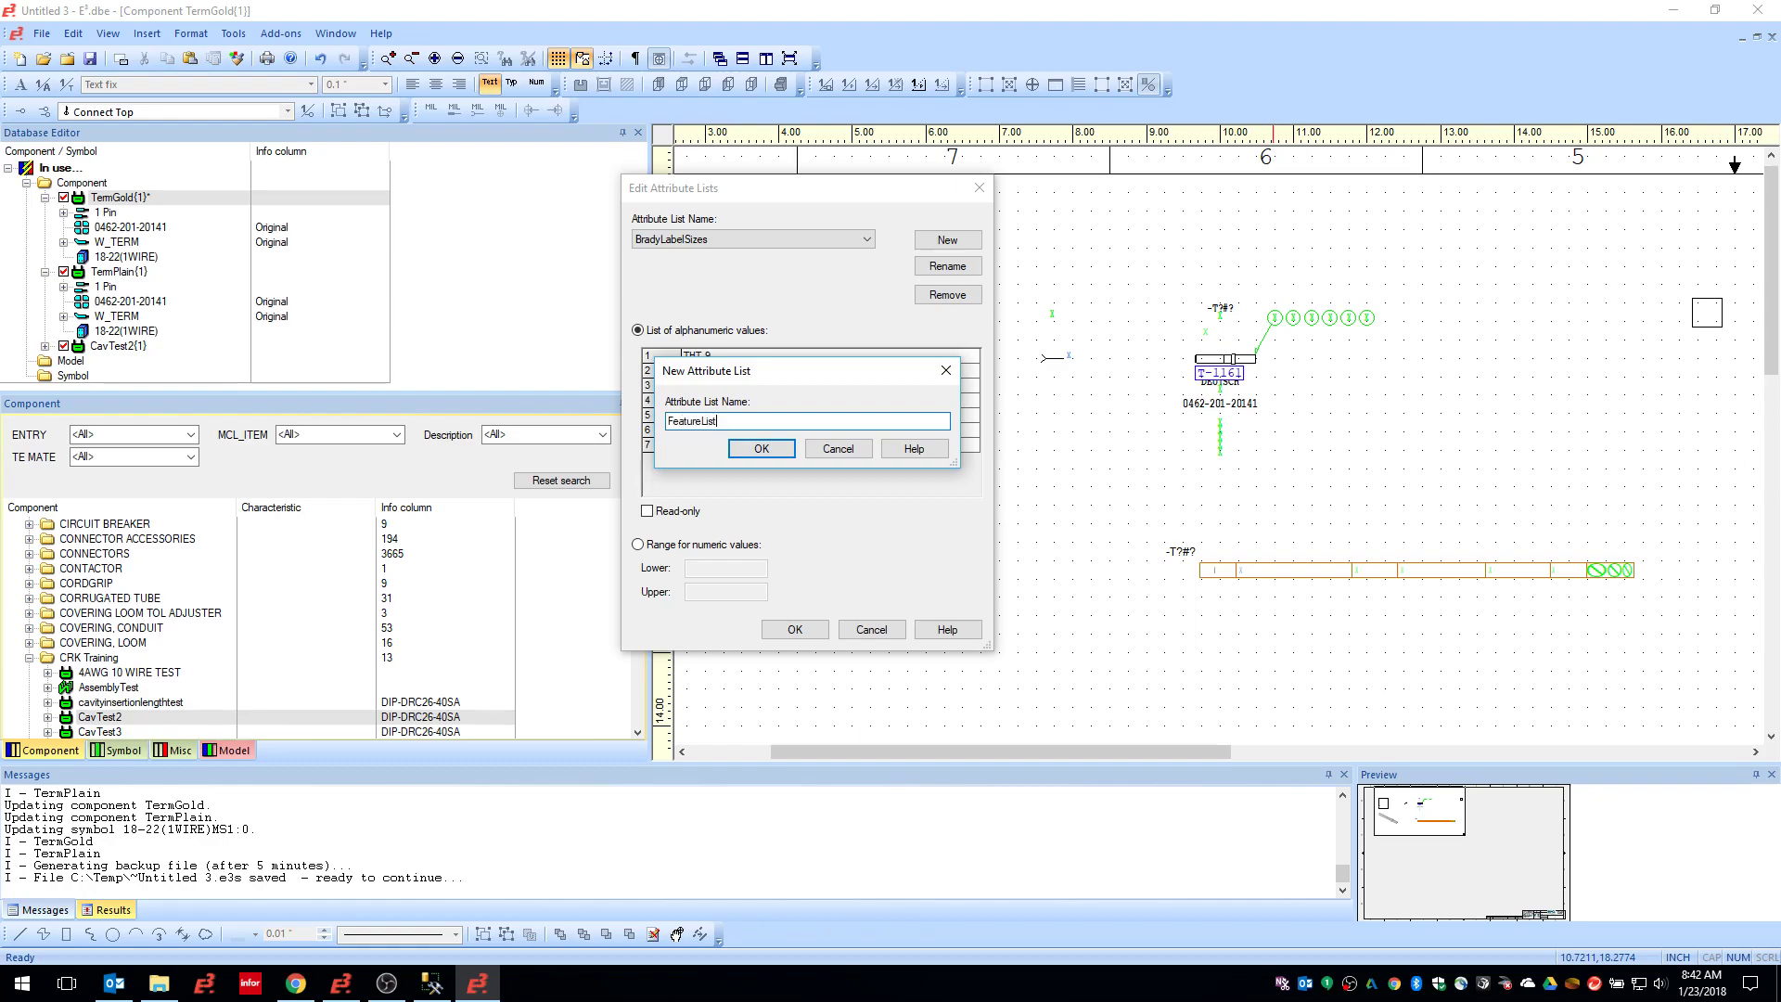
left_click(756, 450)
left_click(757, 356)
type("GOLD")
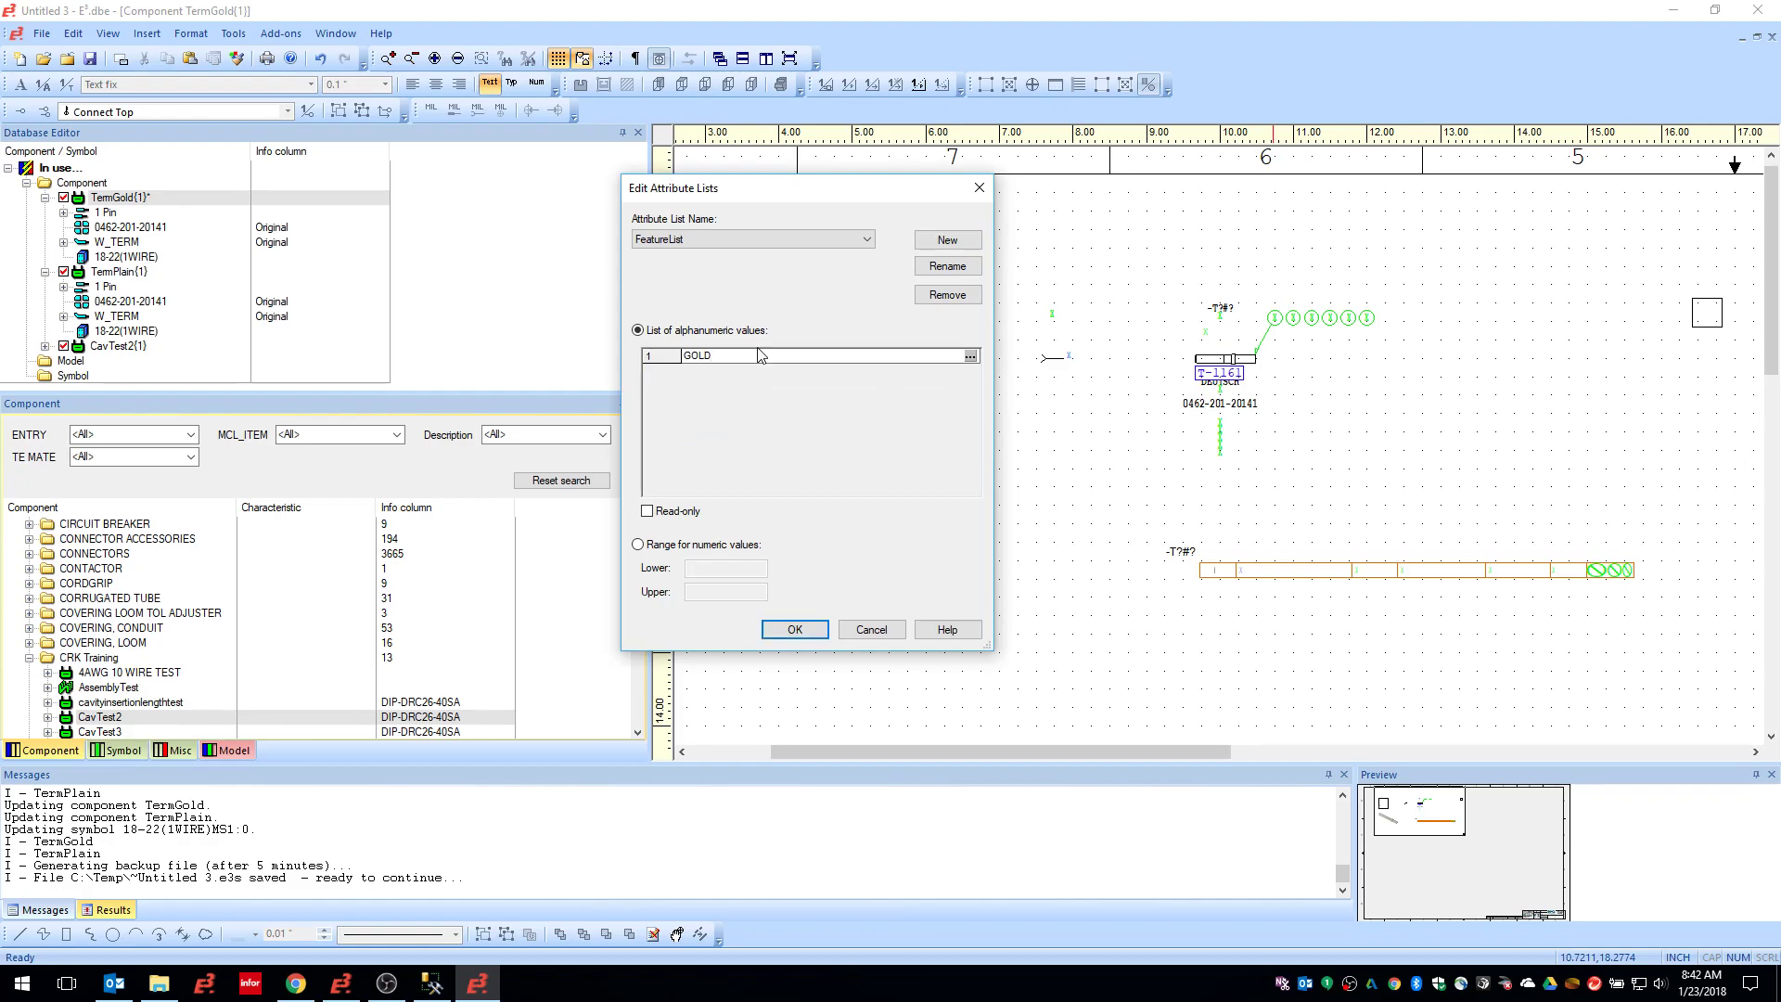
Add the values Extended Pin and Filterx to FeatureList and save the attribute list
left_click(660, 368)
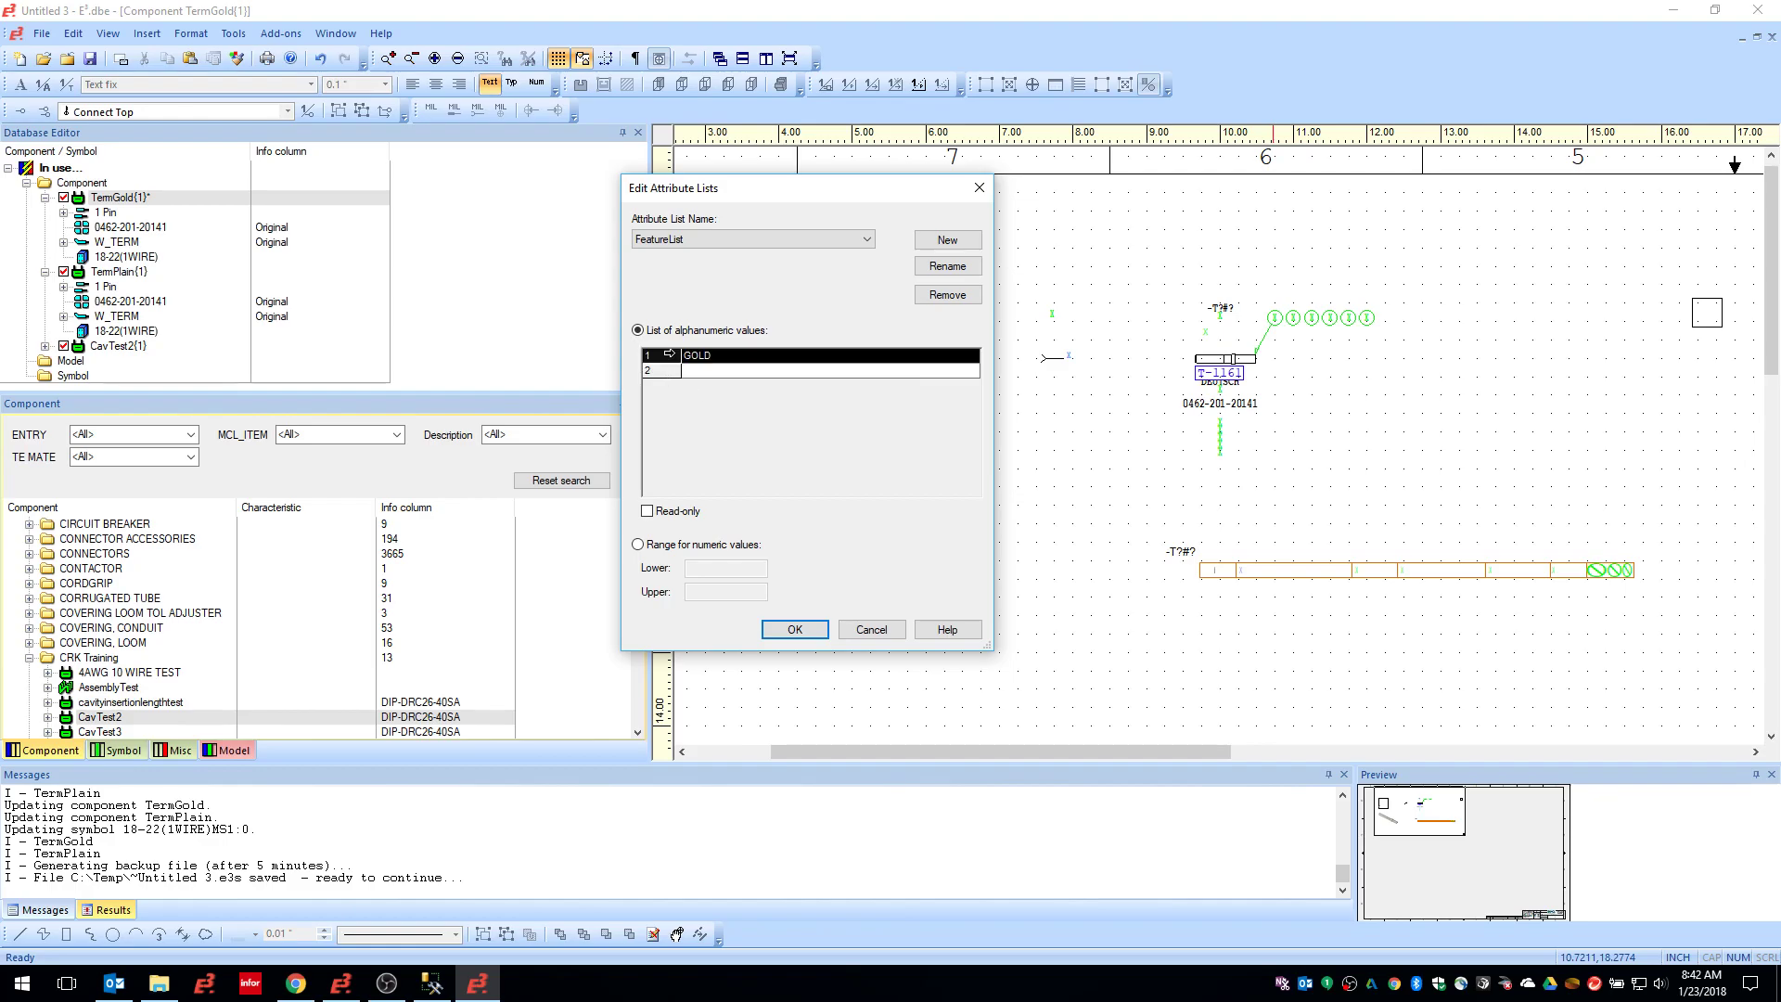
left_click(705, 369)
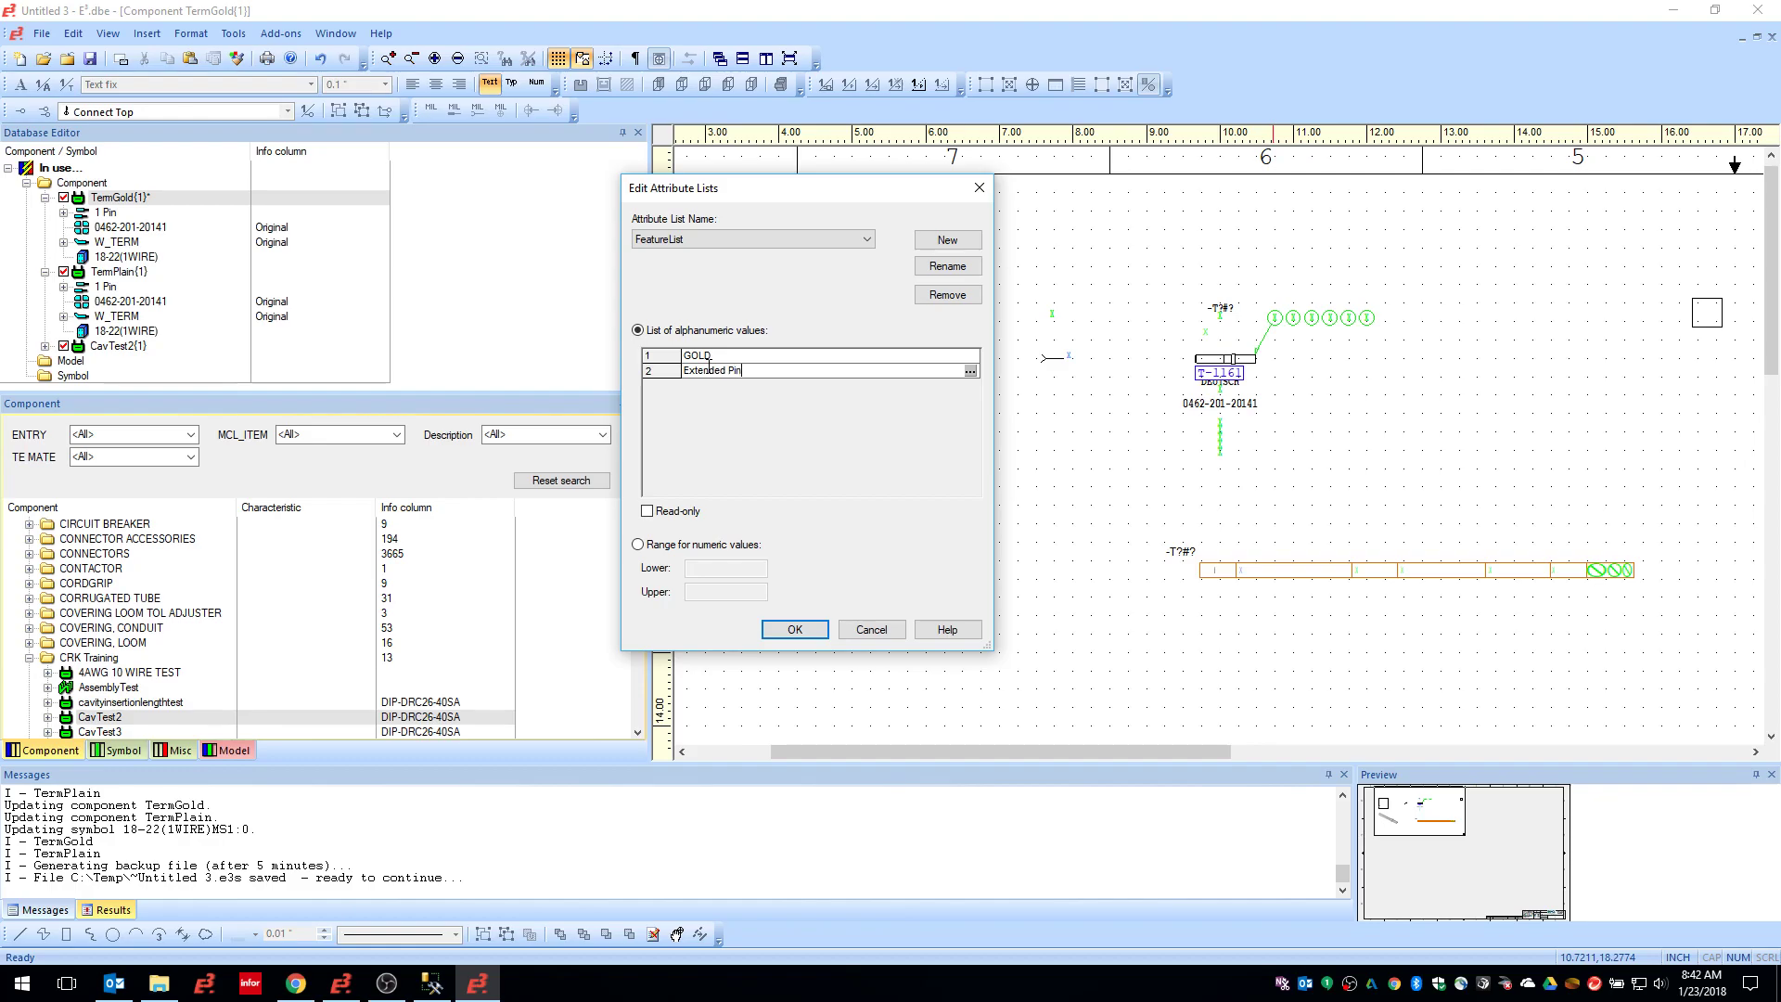
type("Extended Pin")
key("Return")
left_click(697, 386)
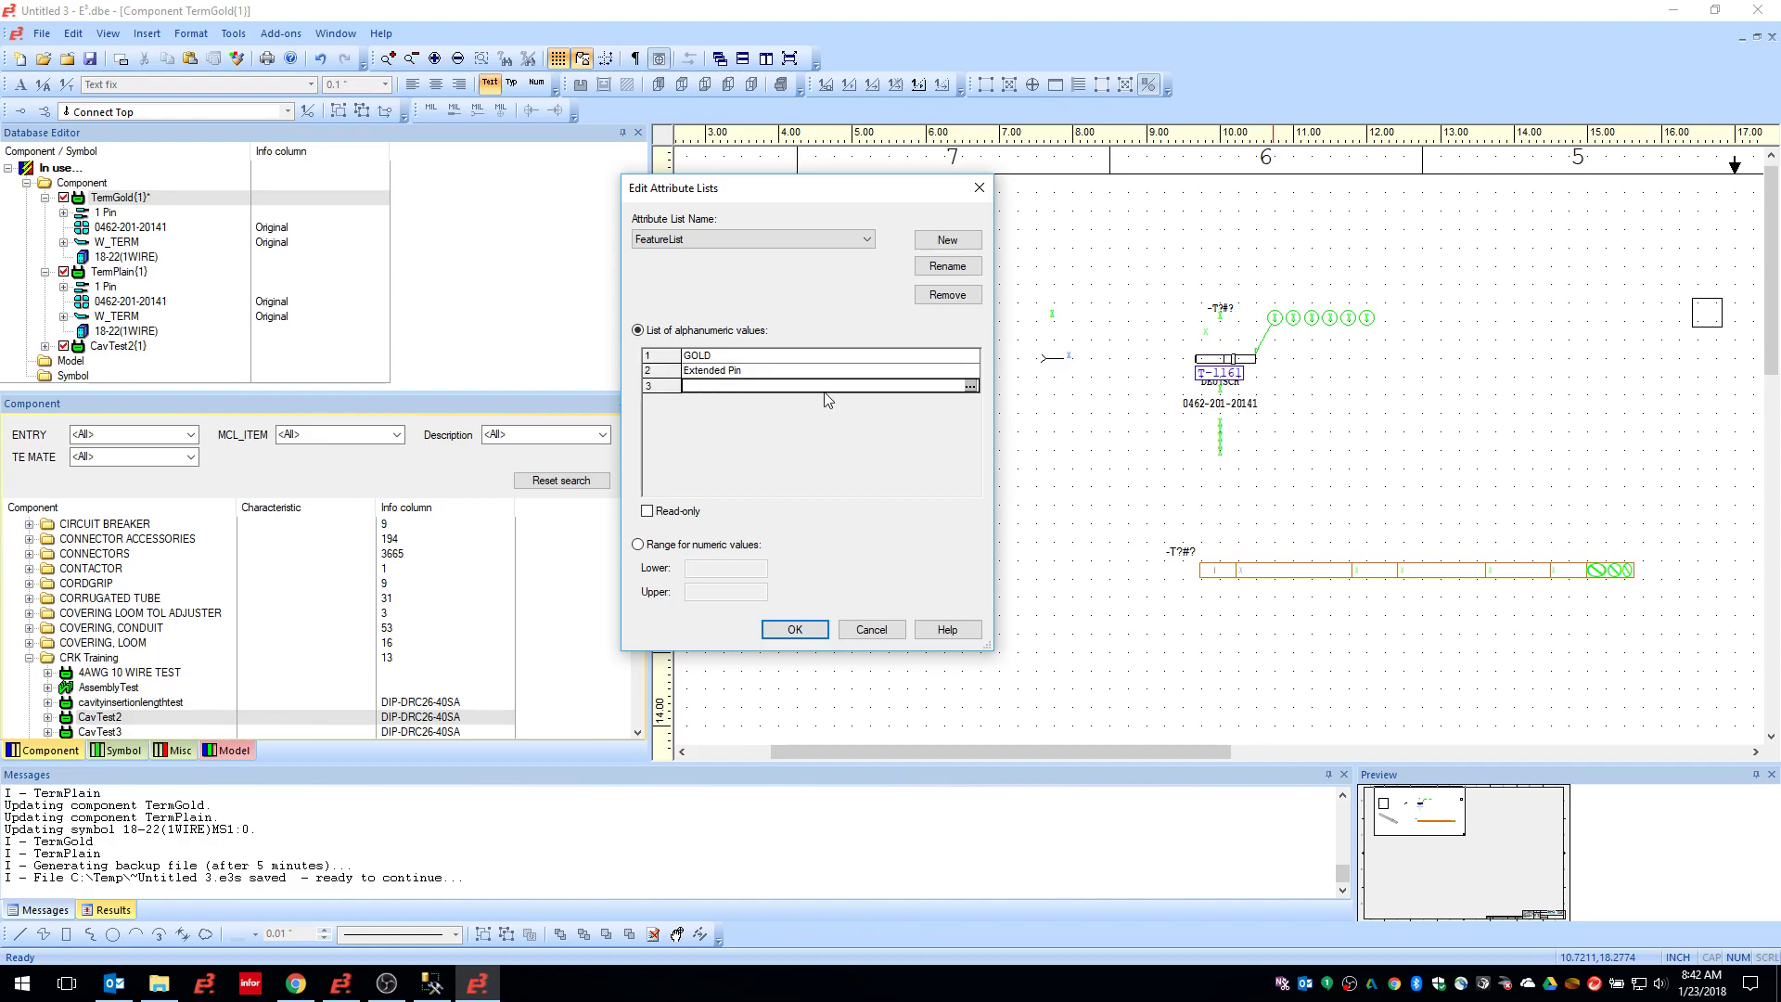
type("Filterx")
left_click(746, 371)
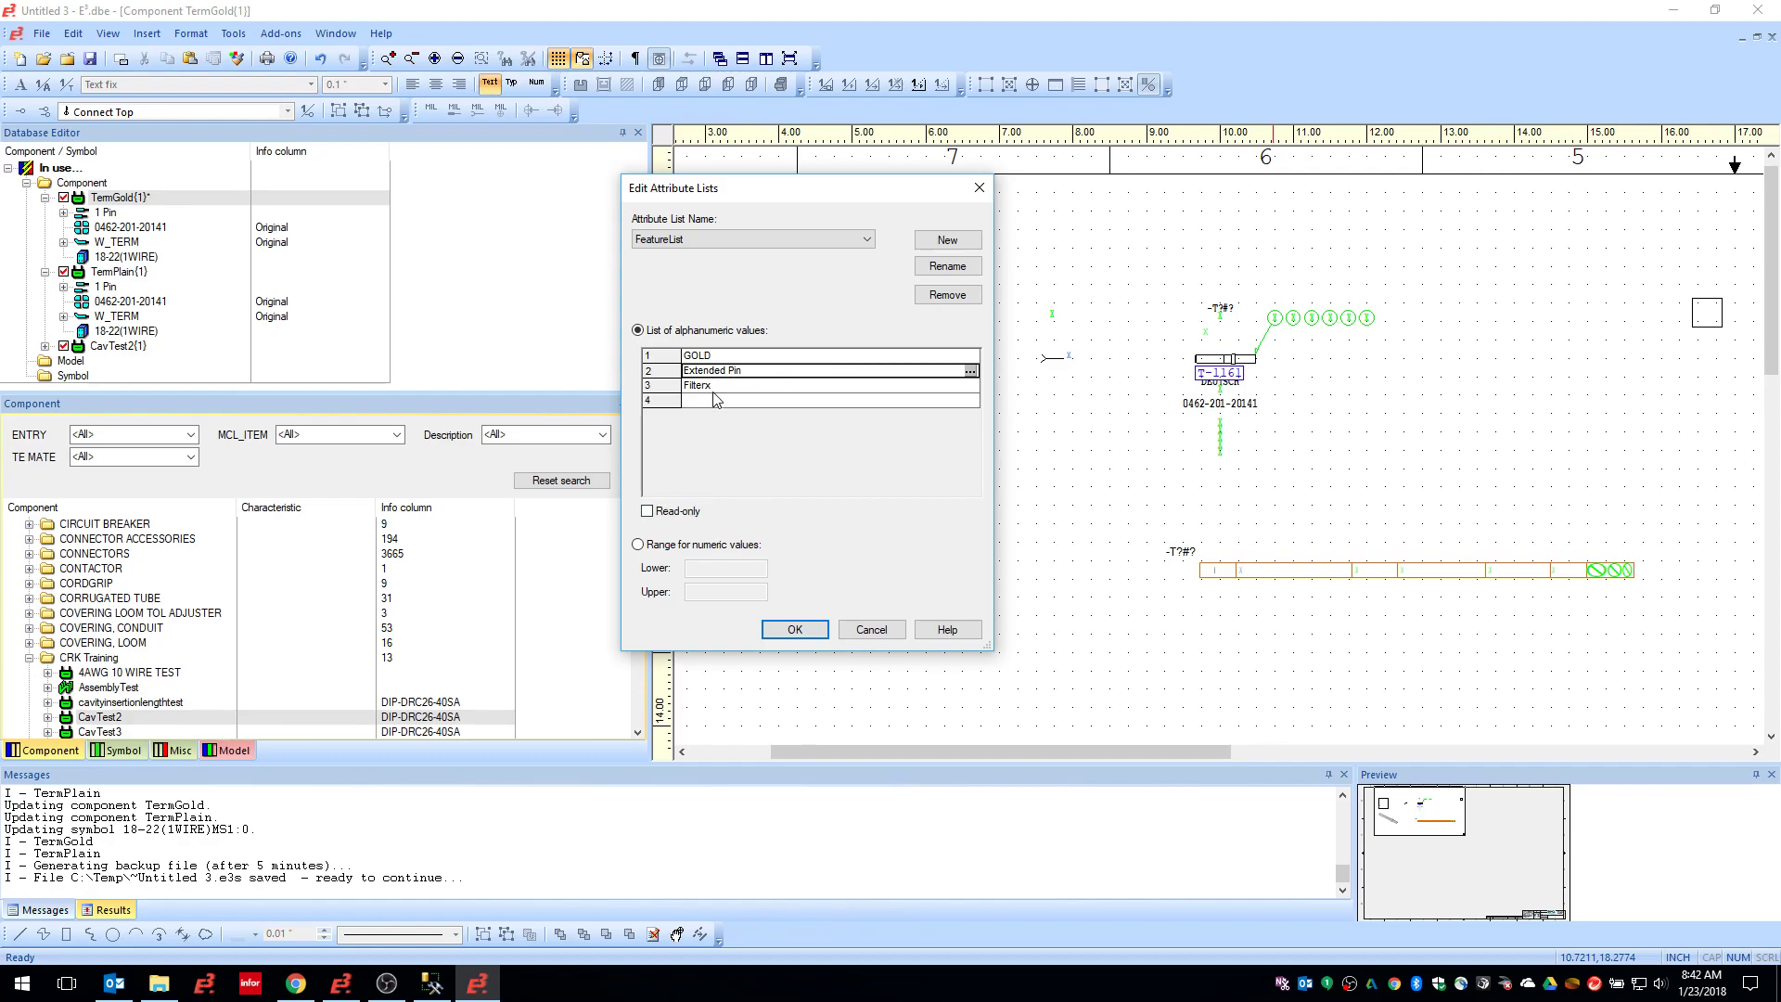
left_click(795, 630)
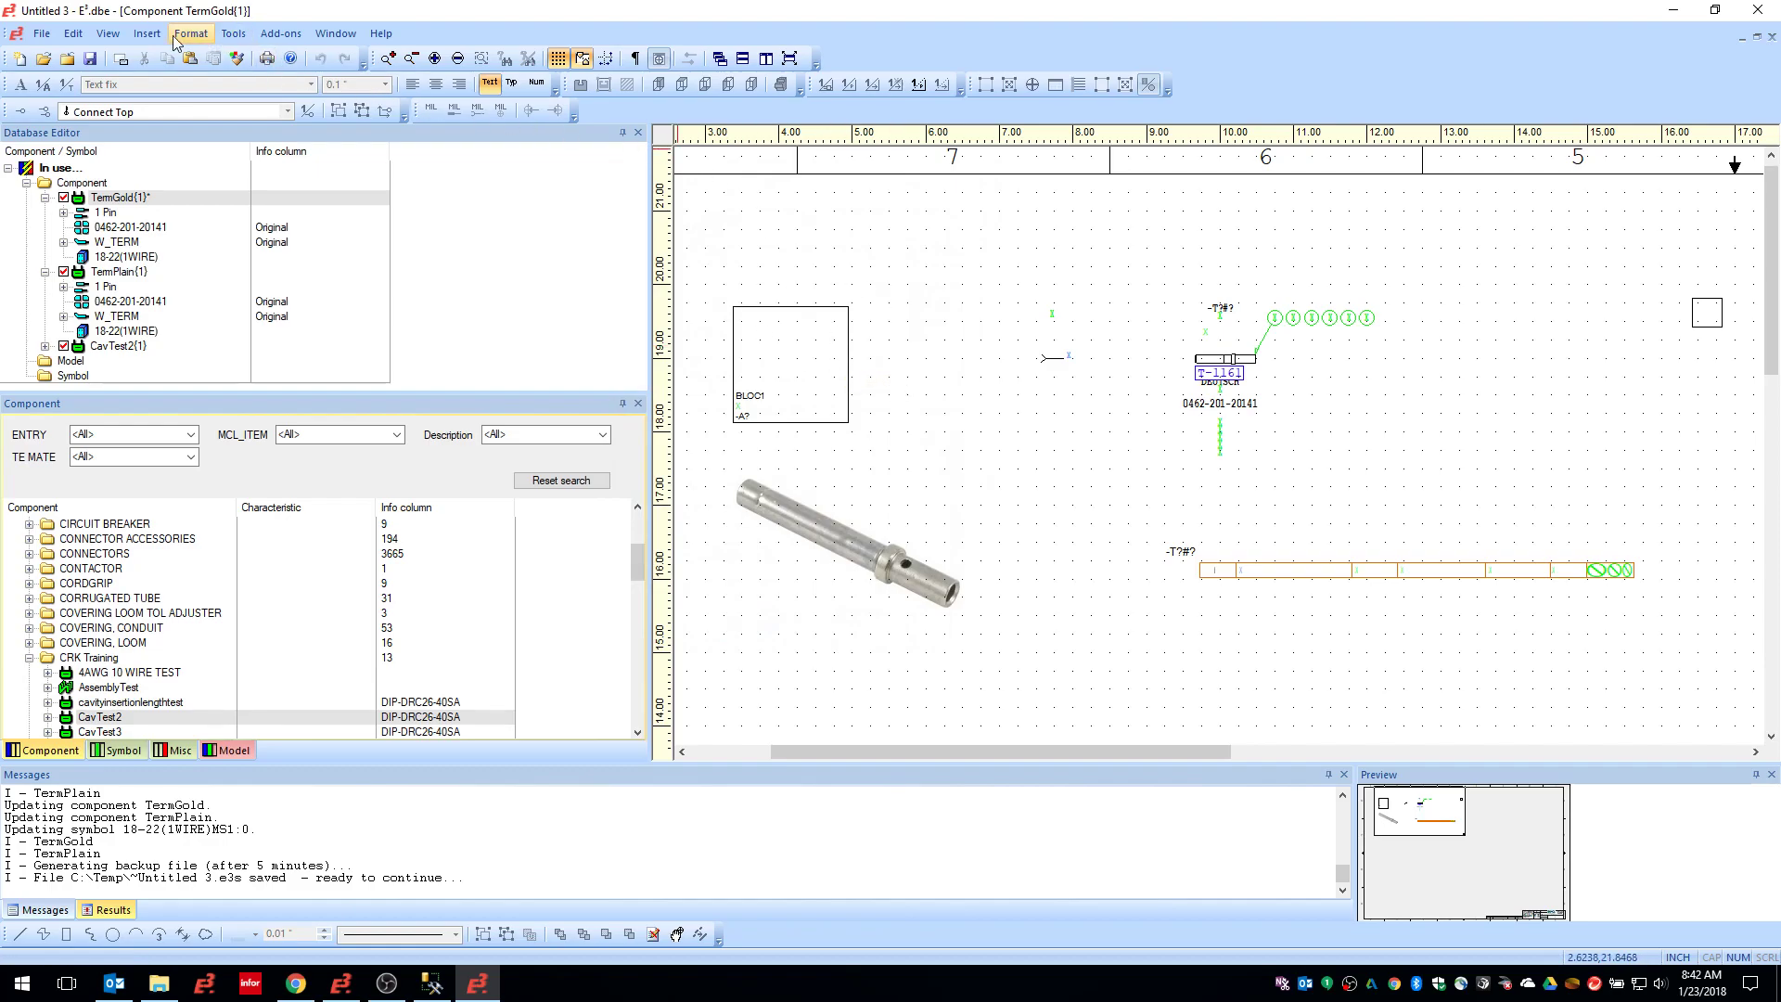
Open the attribute name definitions, view the blank row for new attributes, and locate the existing Feature attribute
left_click(203, 41)
mouse_move(234, 41)
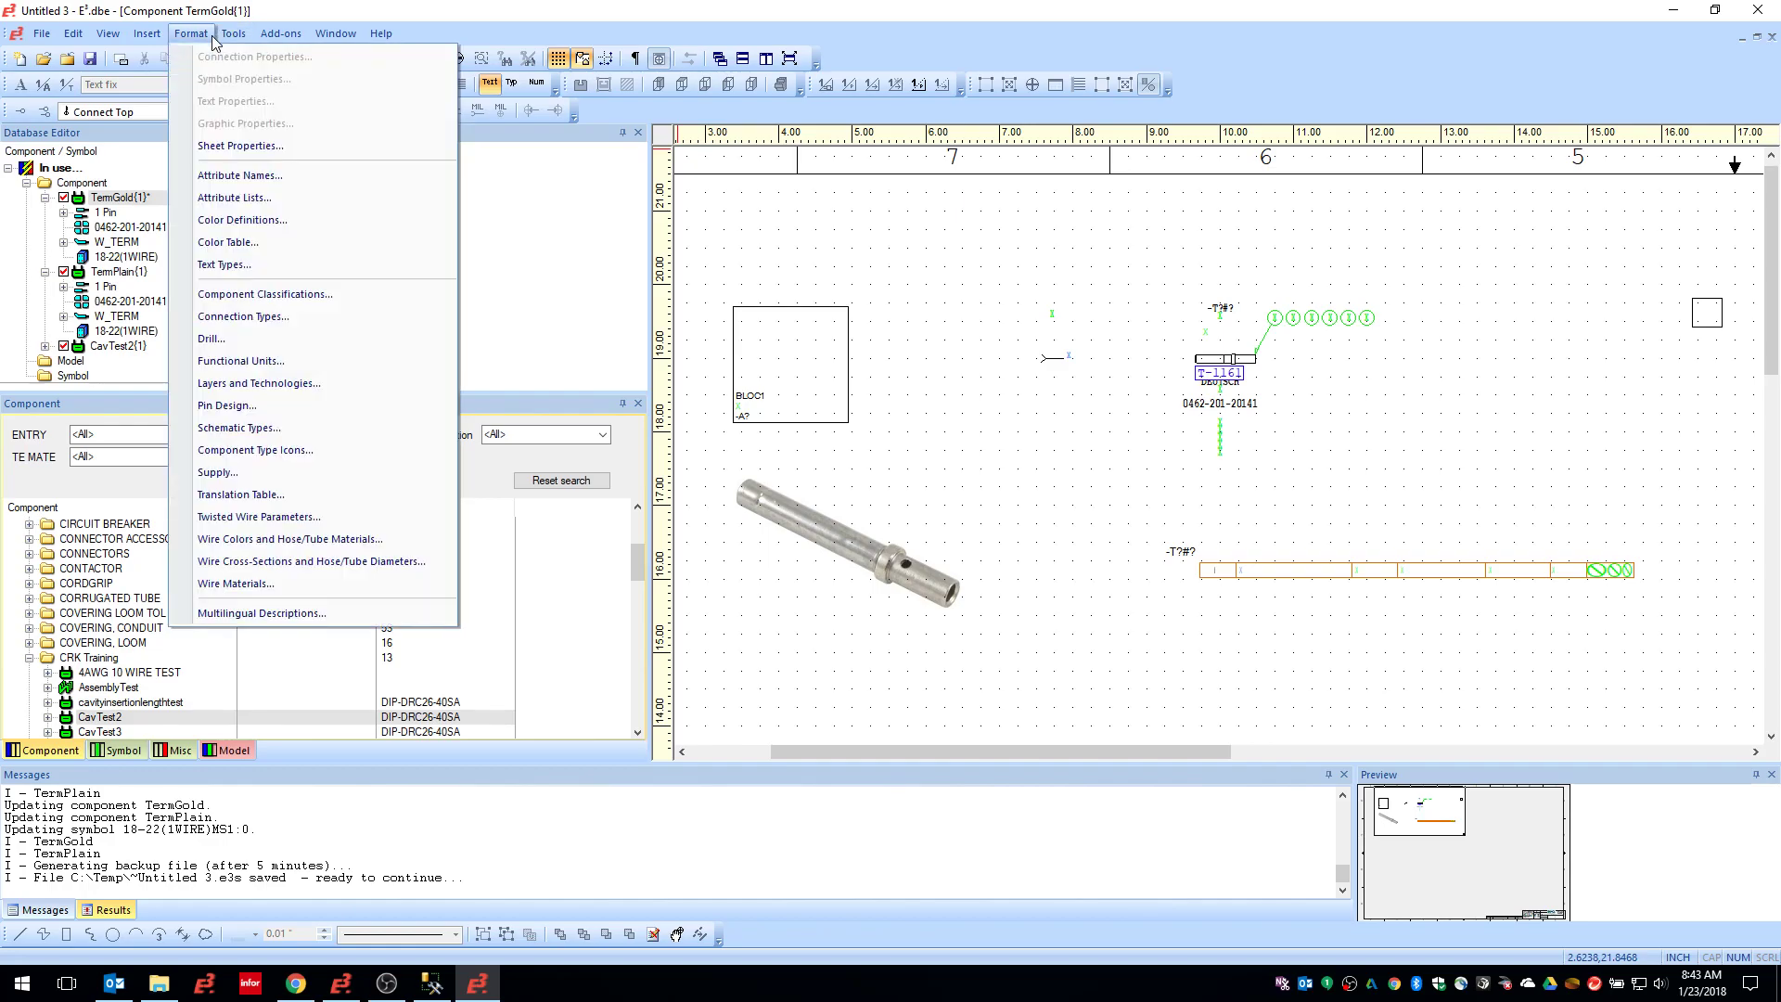
left_click(284, 176)
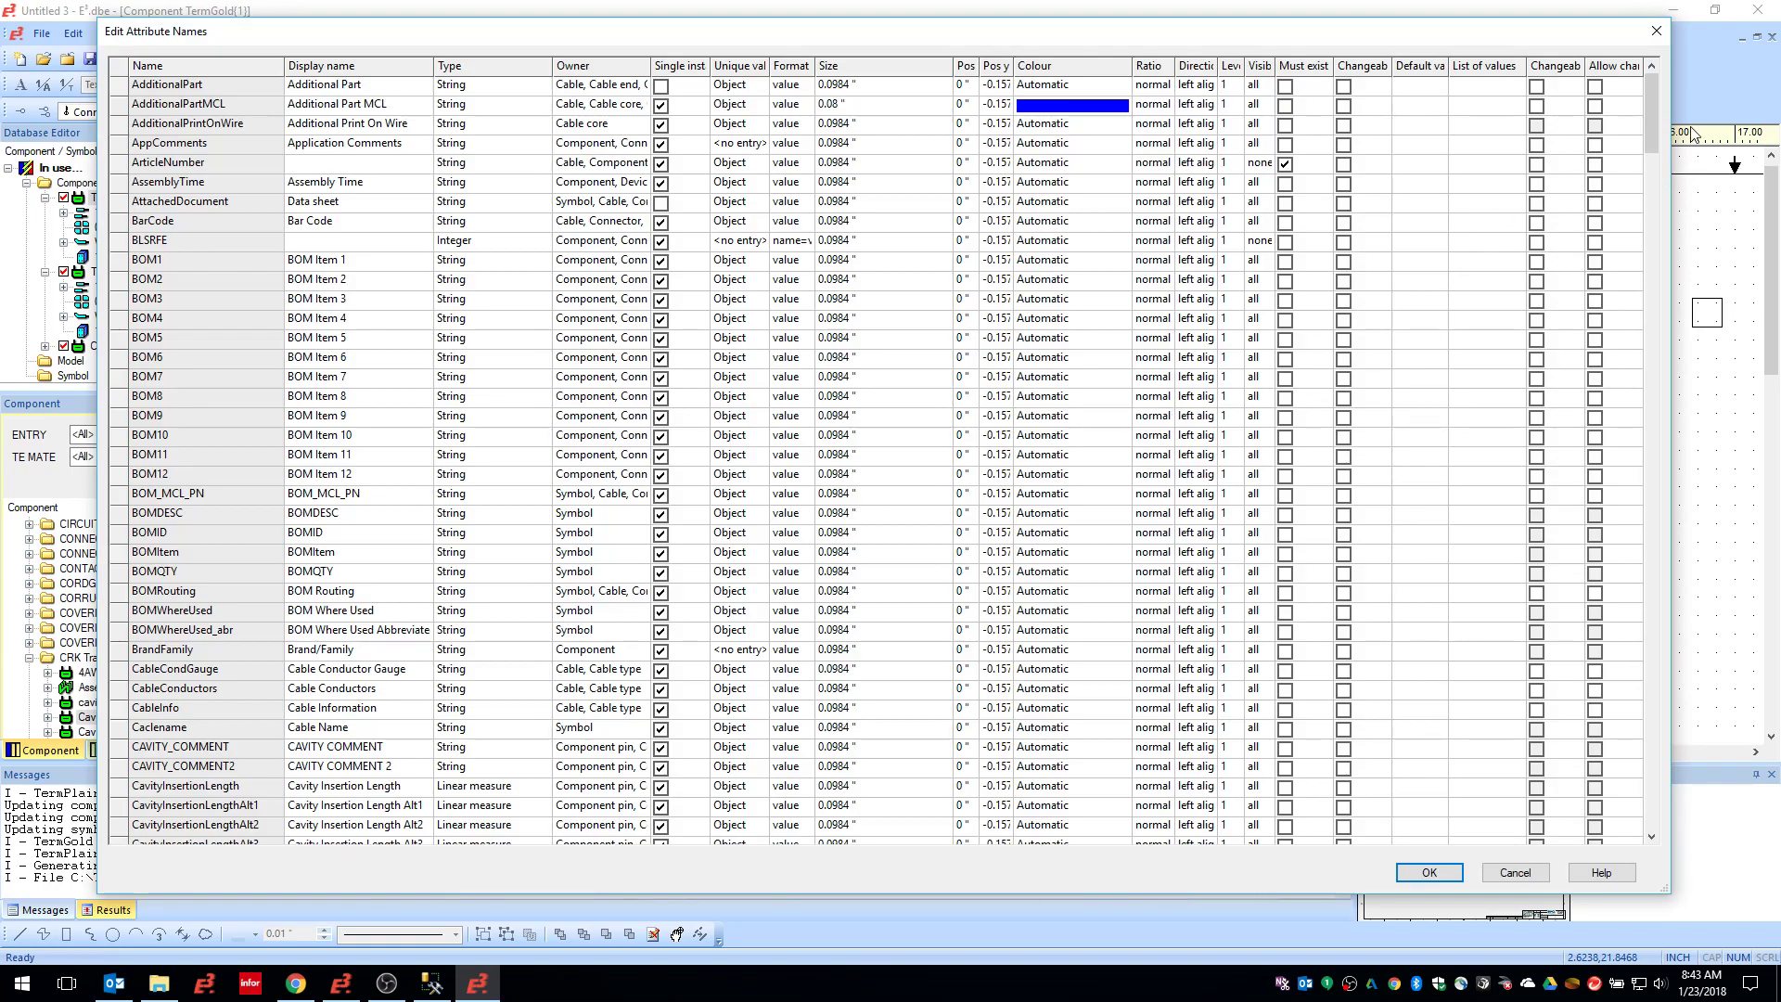
left_click_drag(1655, 115, 1620, 841)
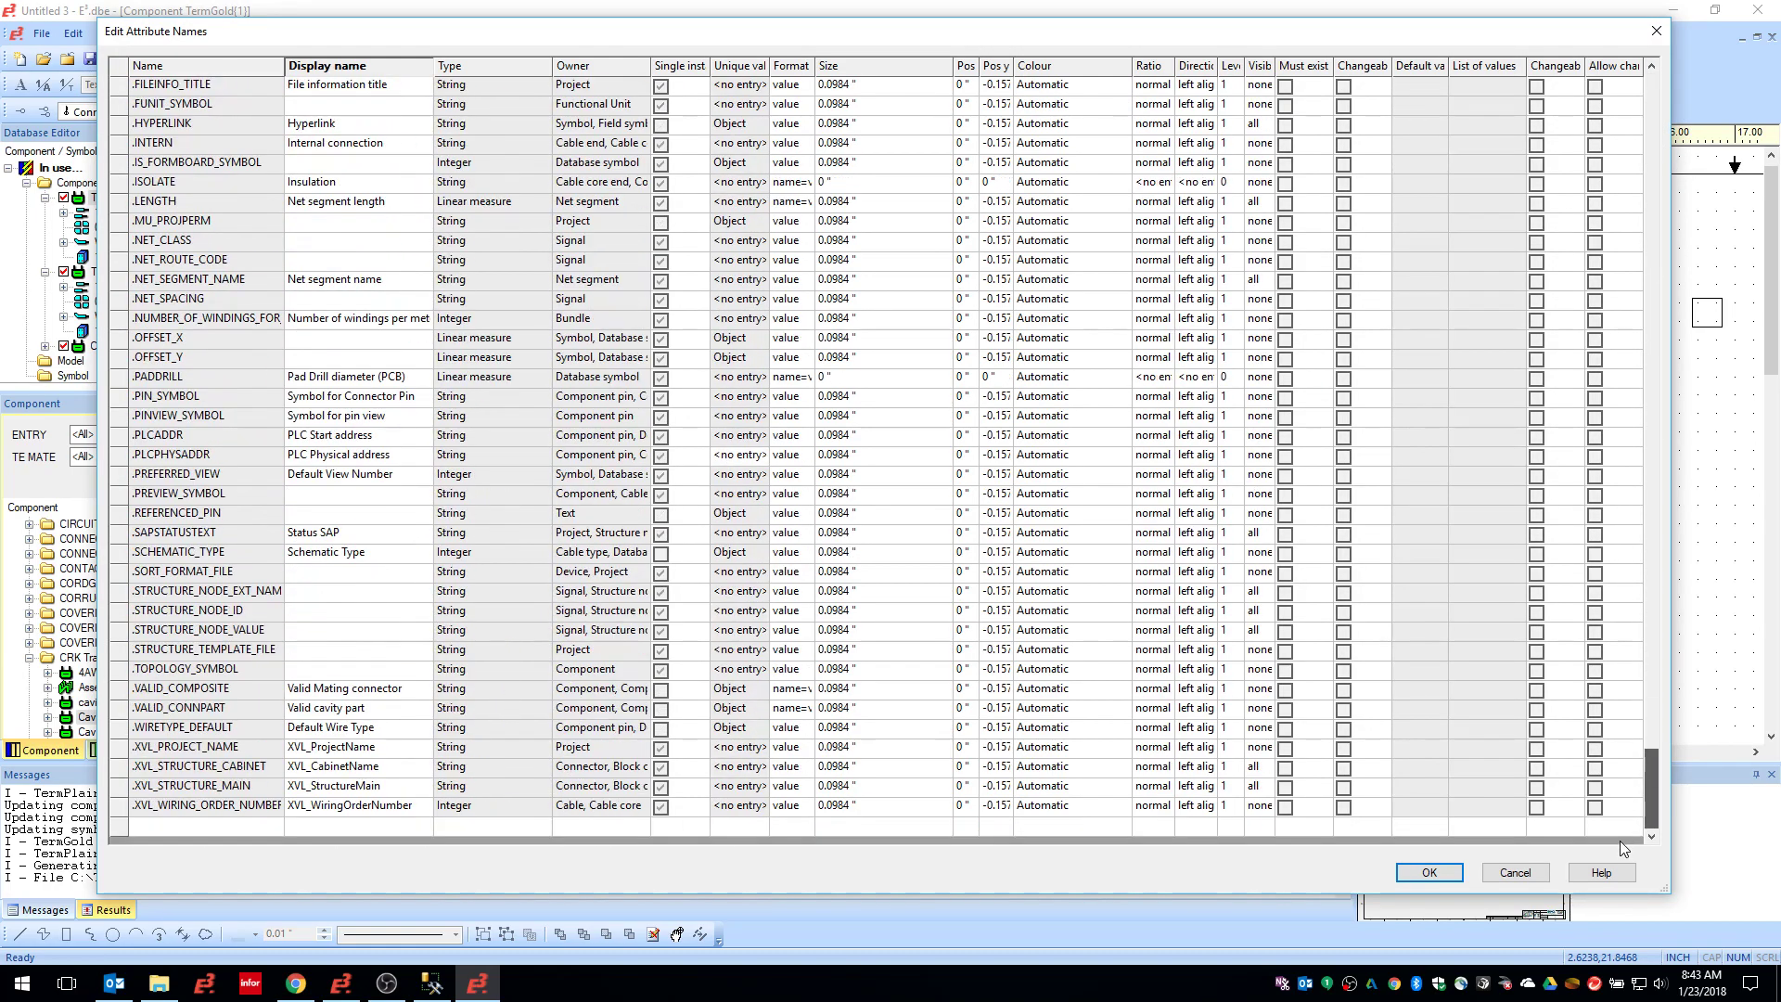
left_click(197, 827)
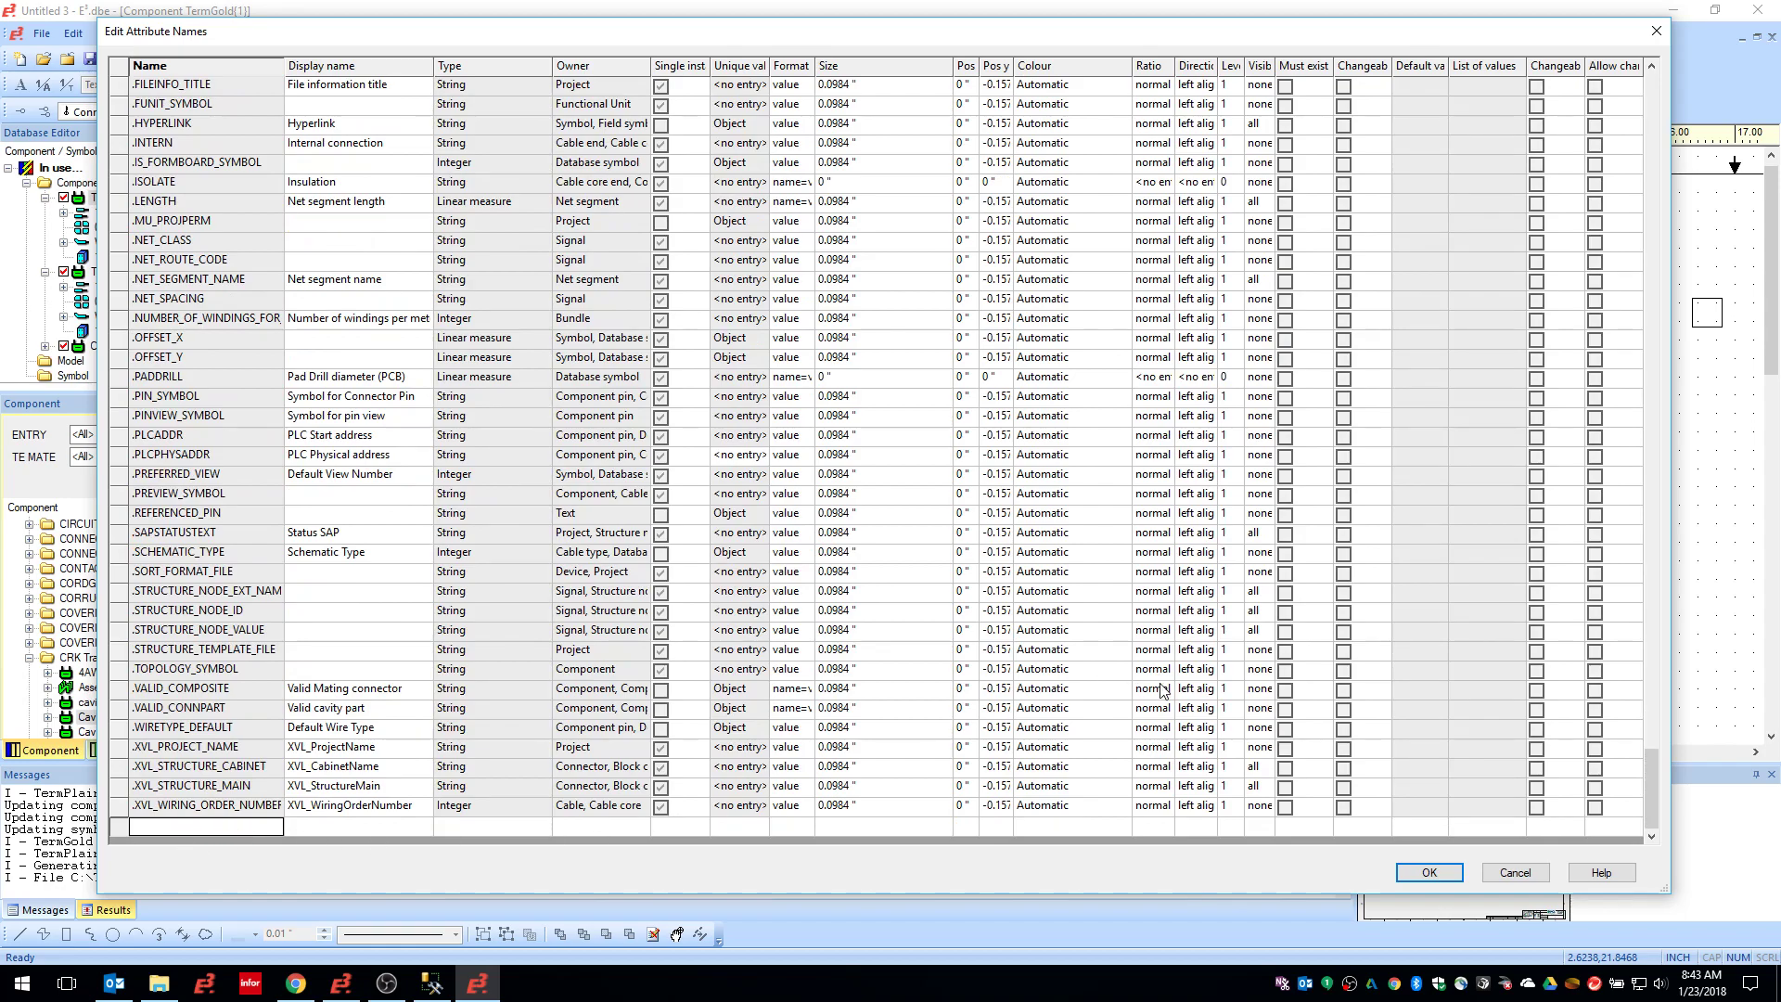
left_click_drag(1648, 777, 1652, 276)
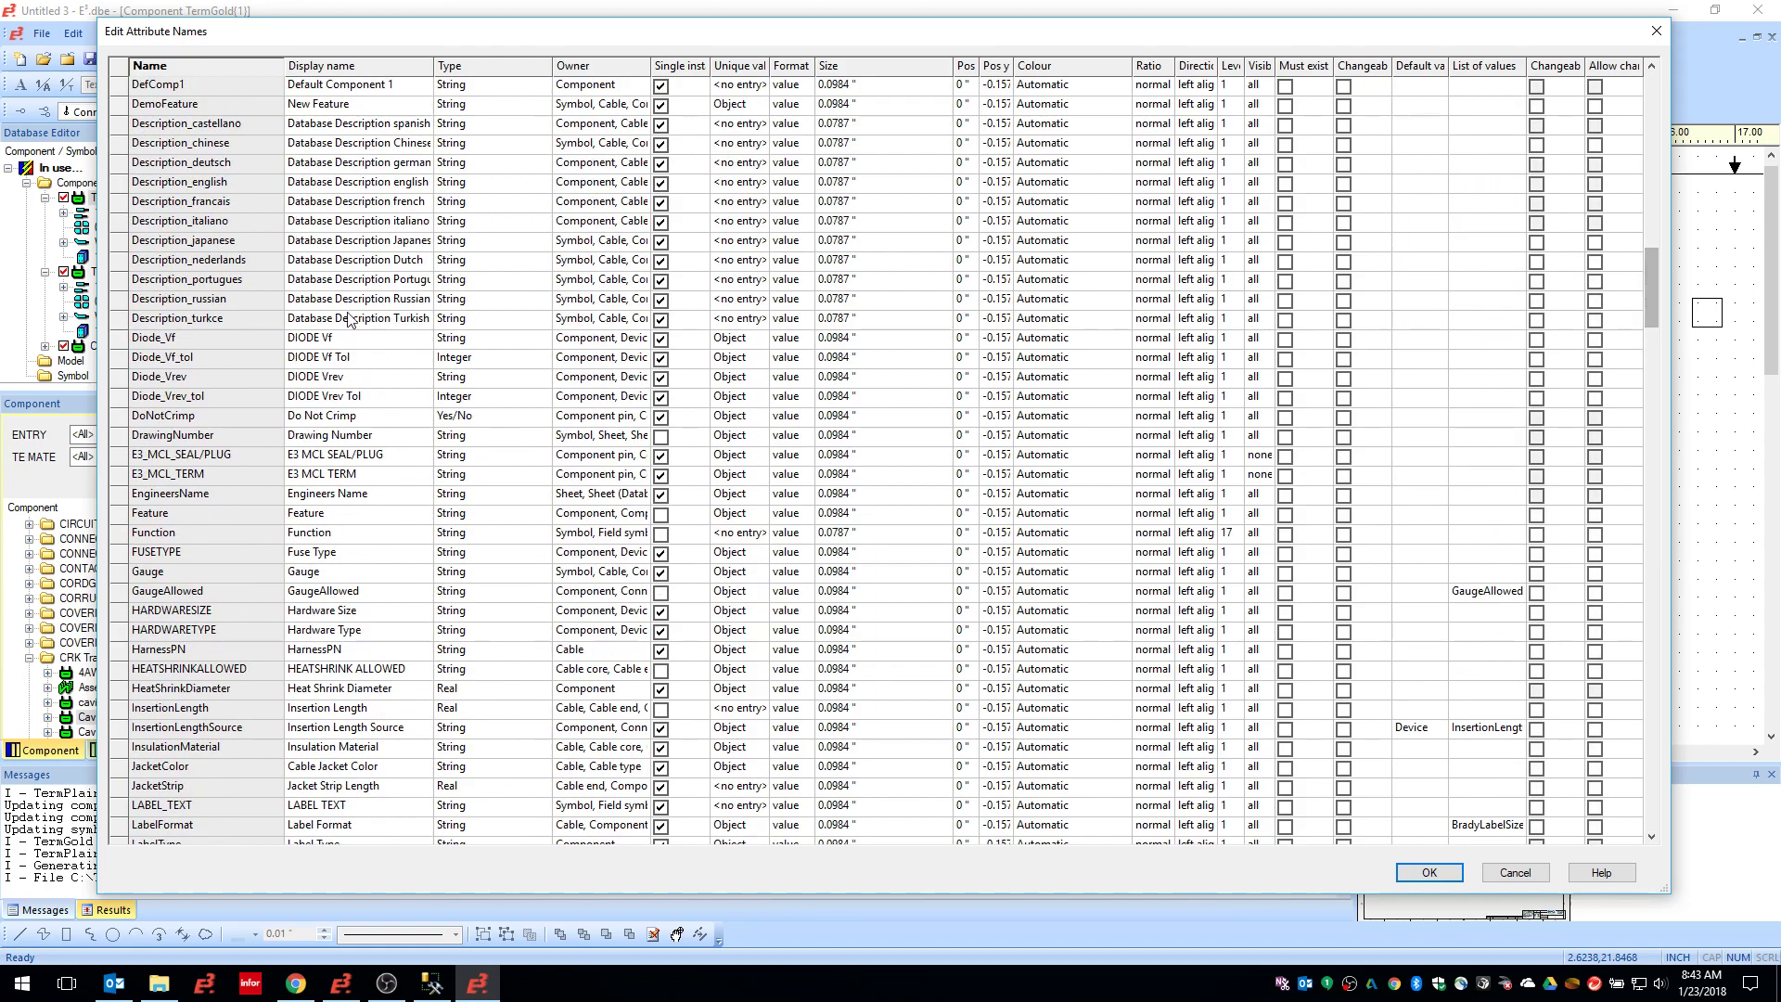
left_click(232, 516)
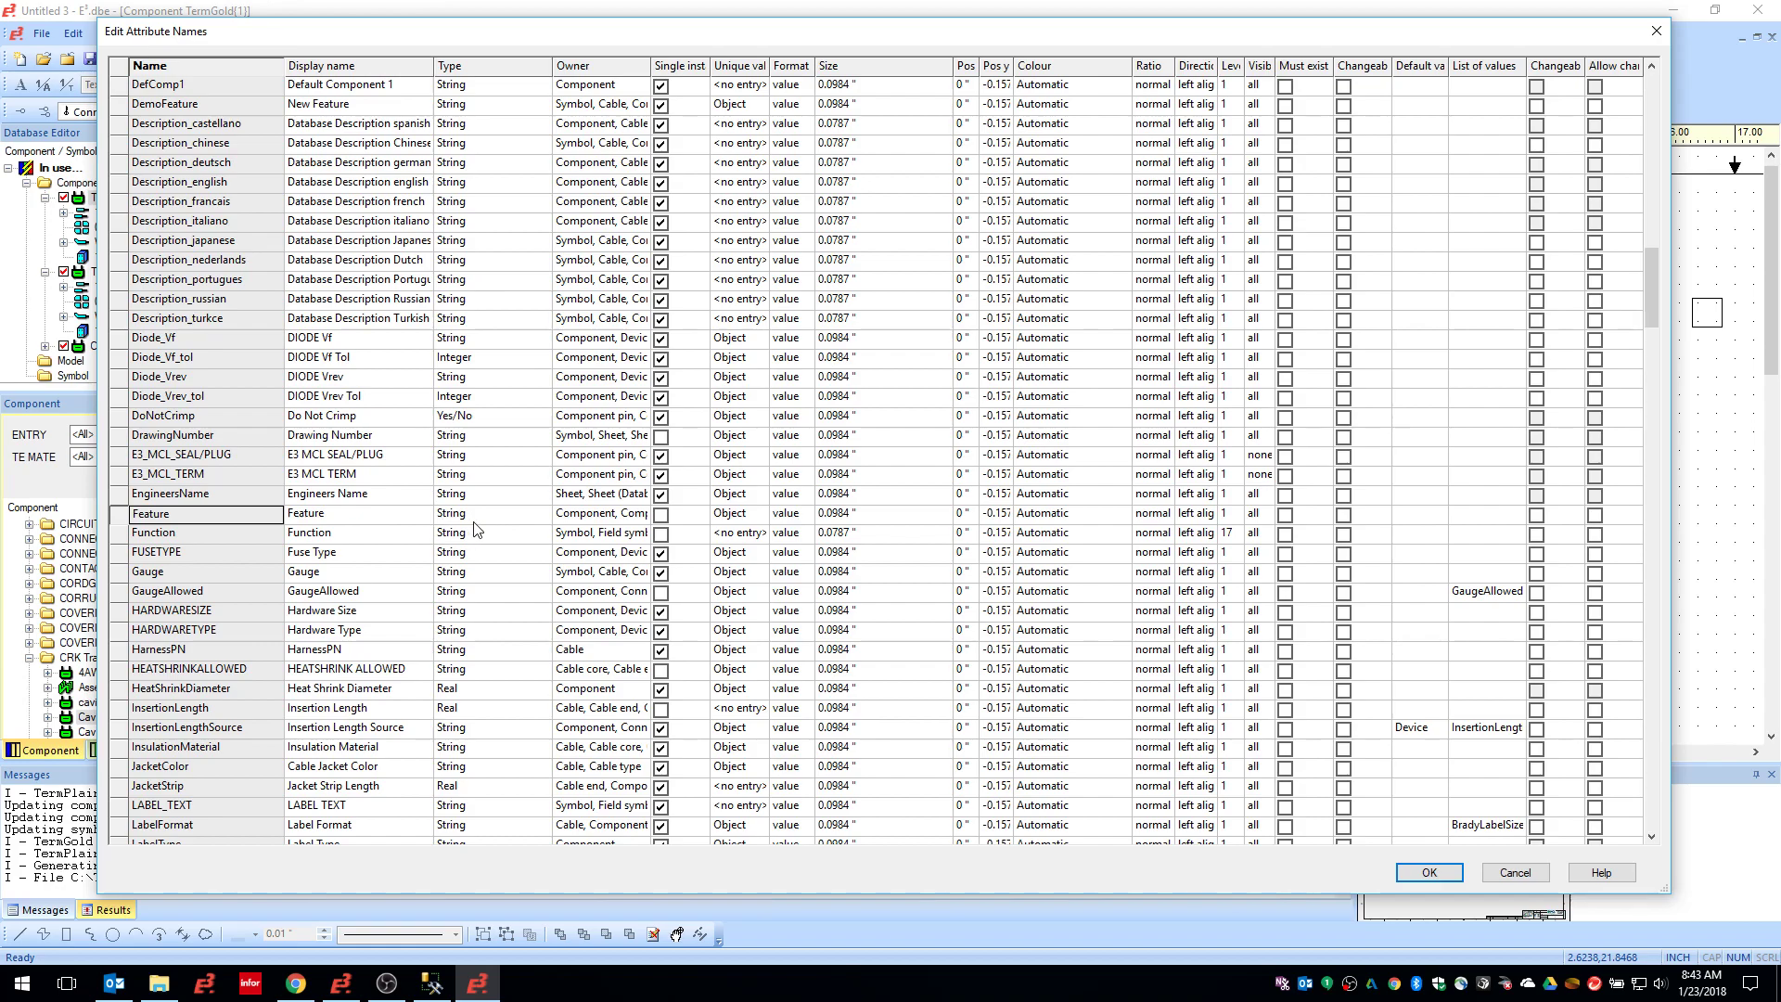
Review which owners are assigned to the Feature attribute, and close the attribute definitions without saving
left_click(619, 518)
left_click(640, 514)
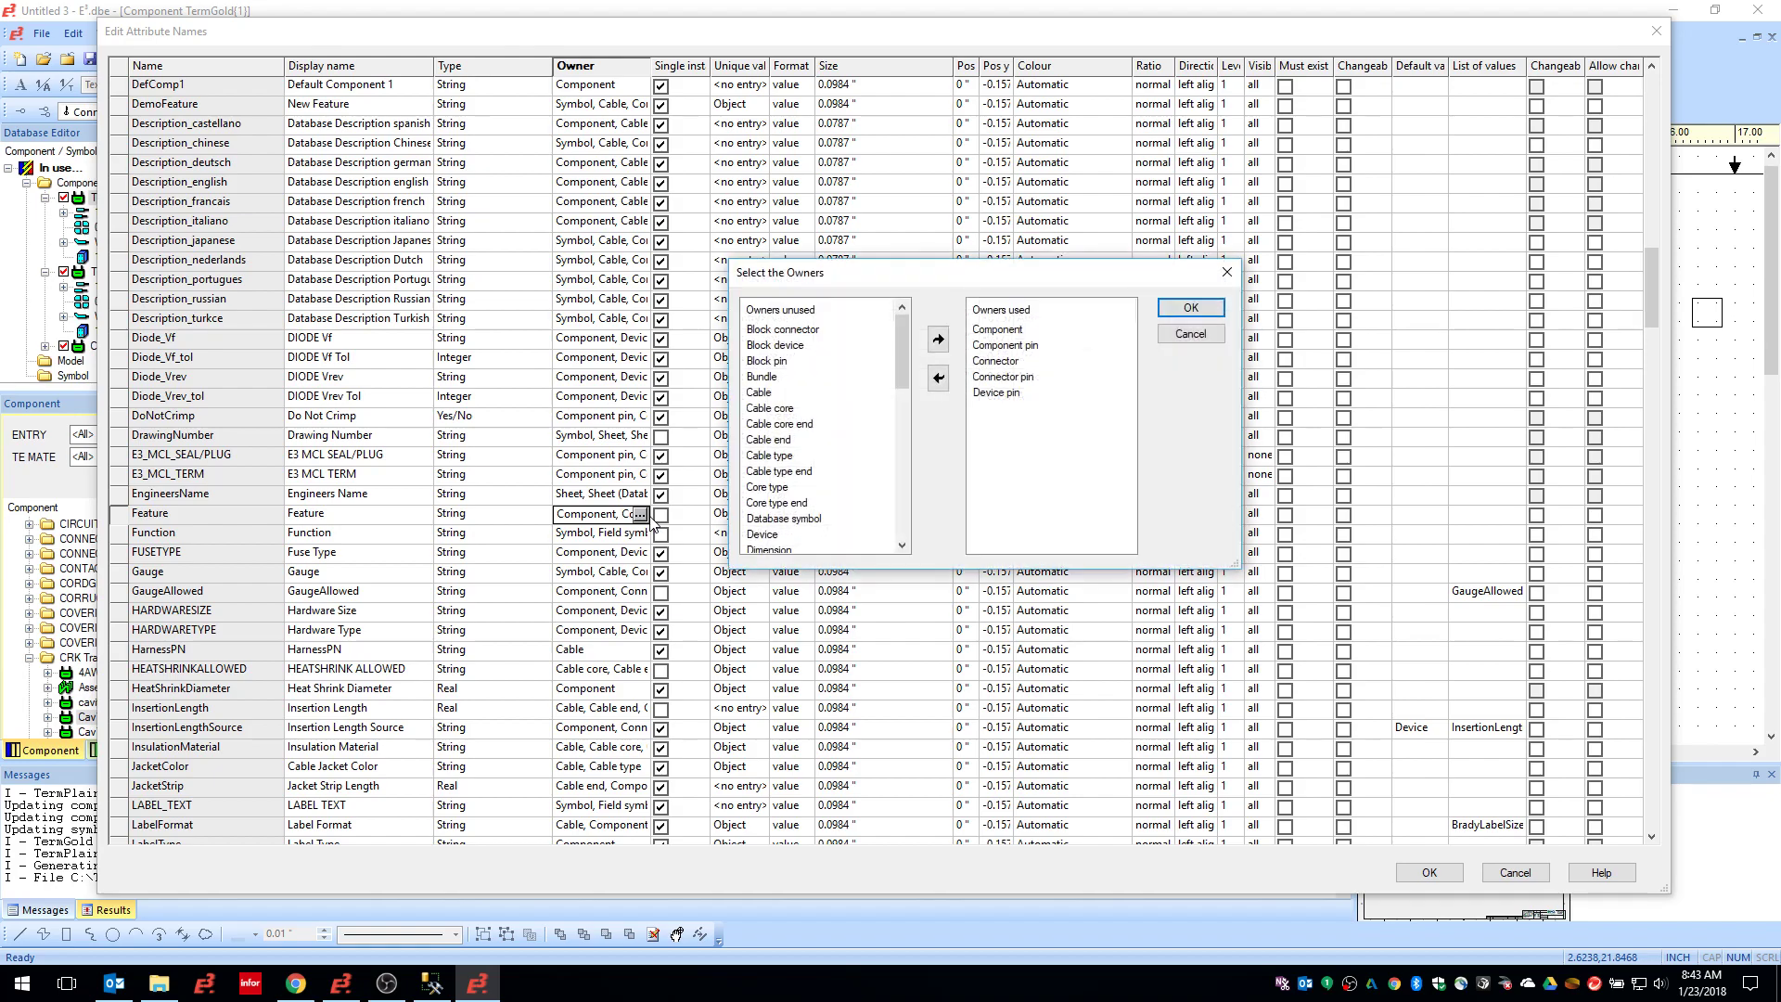
left_click_drag(908, 277, 901, 282)
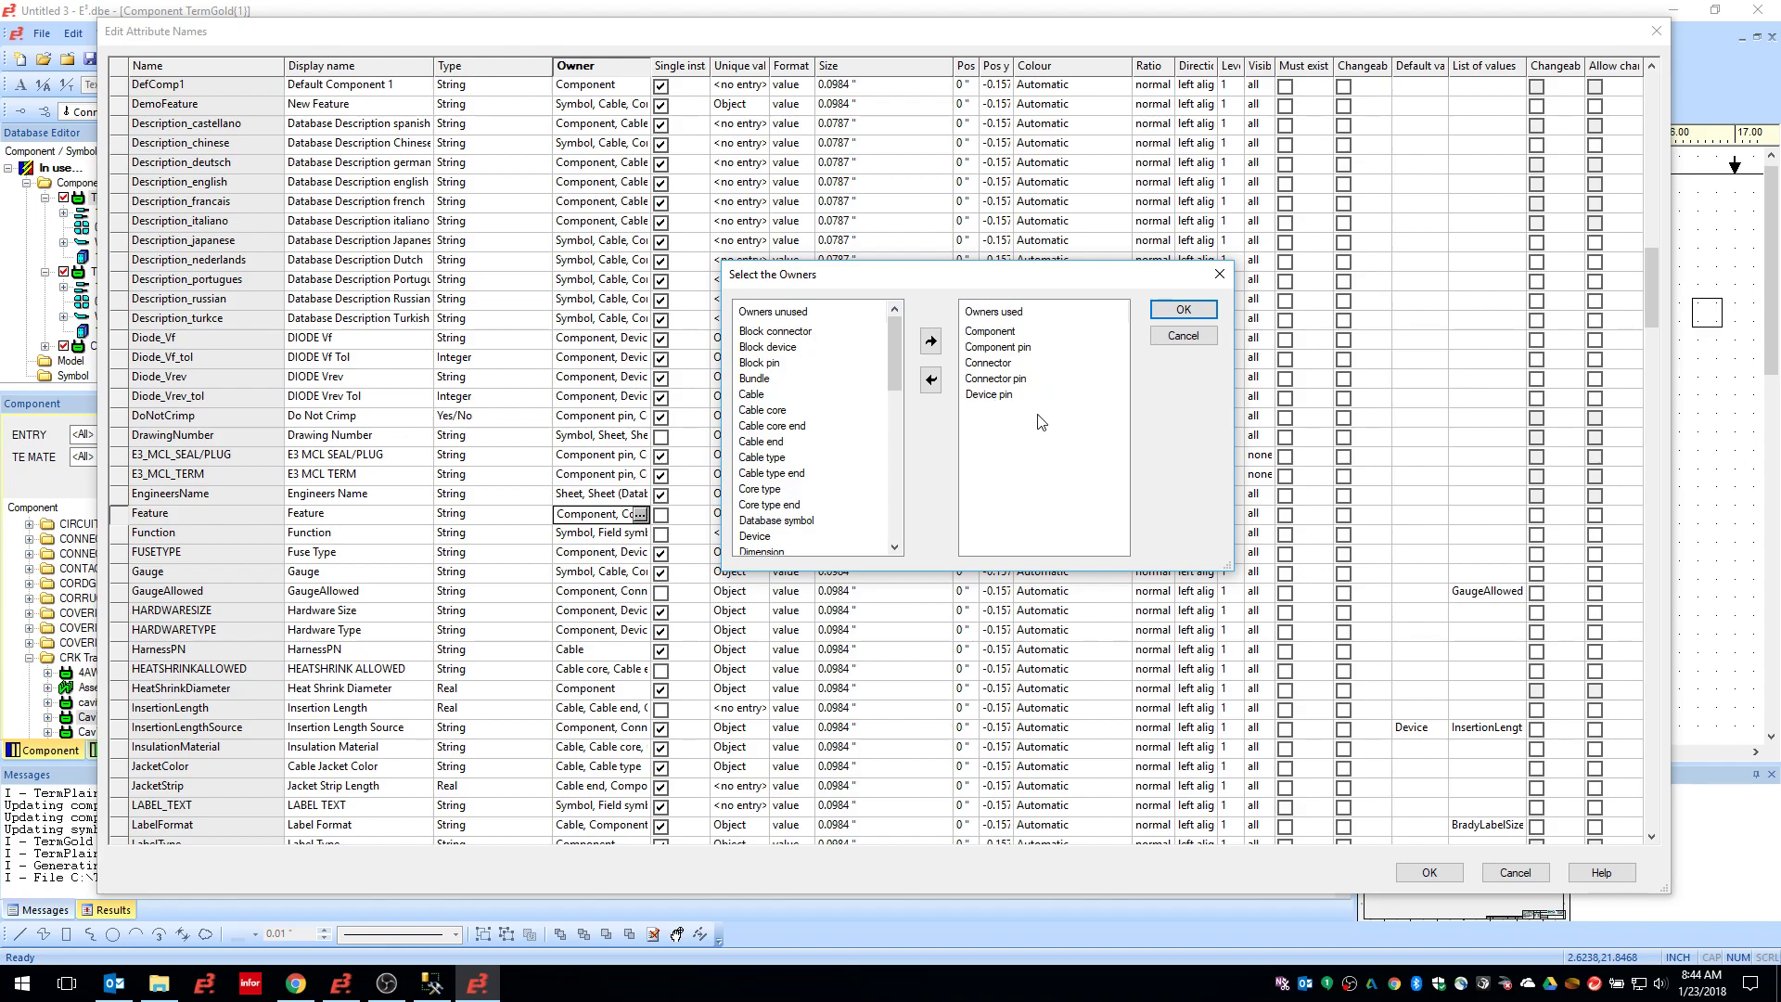
left_click(1184, 310)
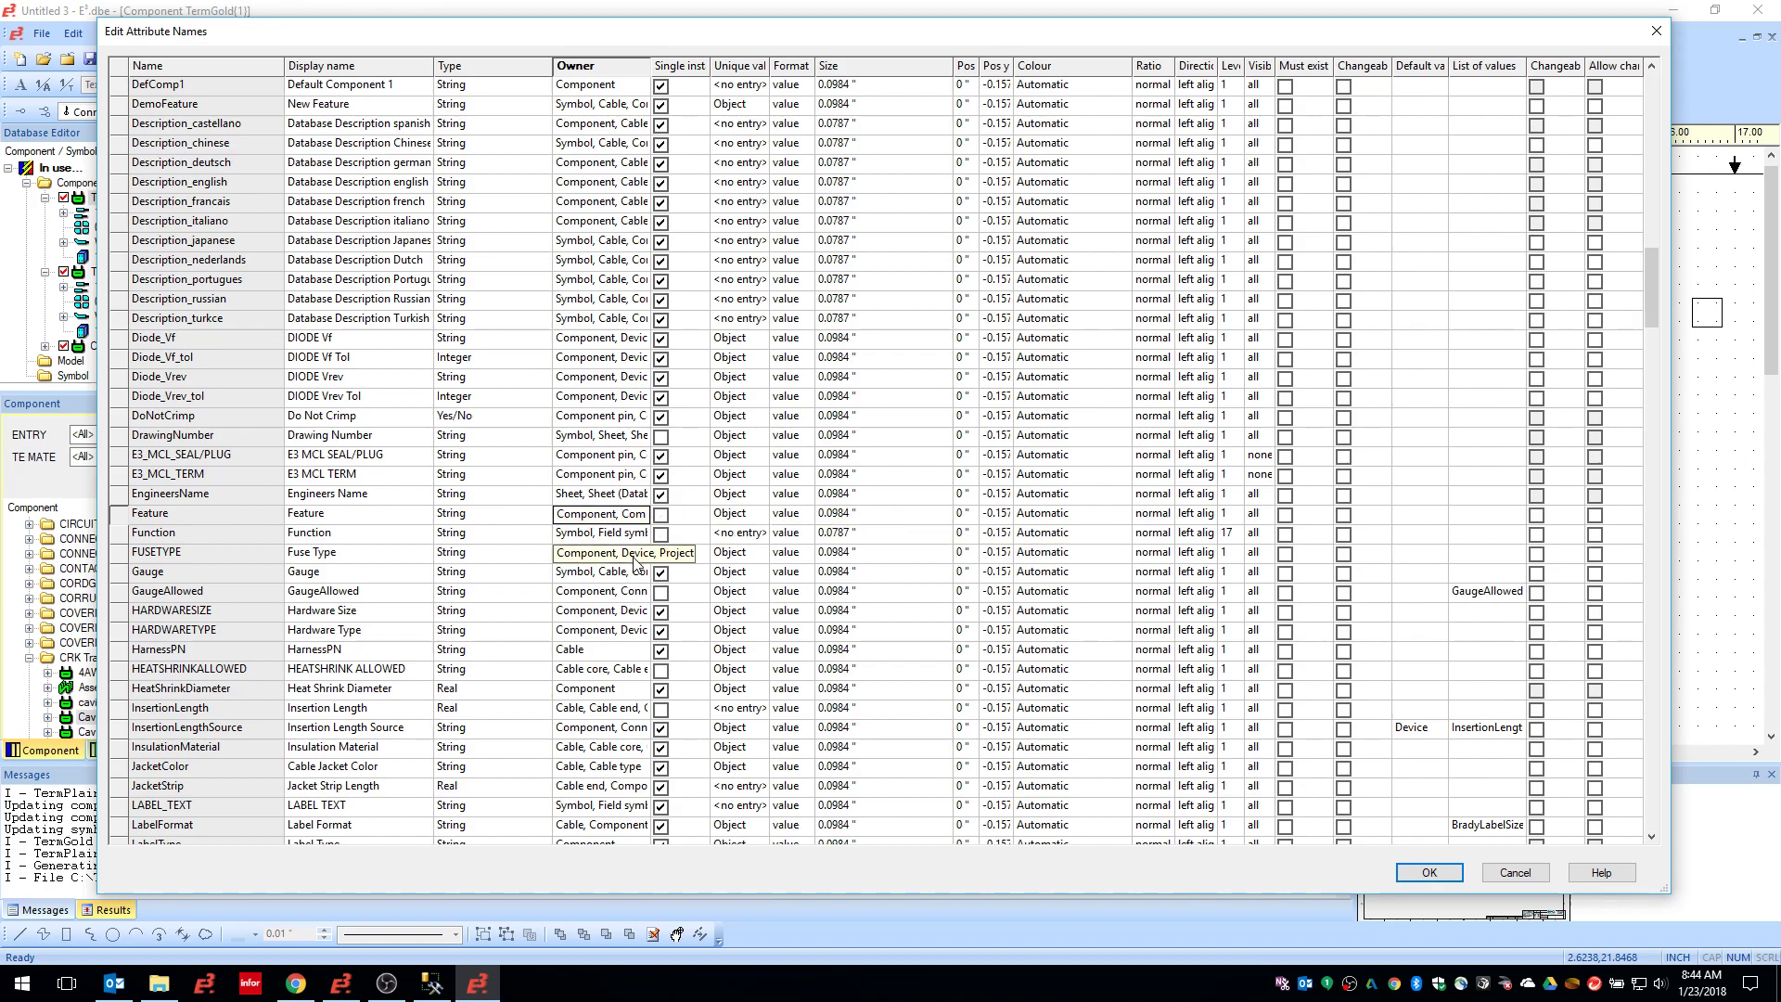
left_click(1516, 874)
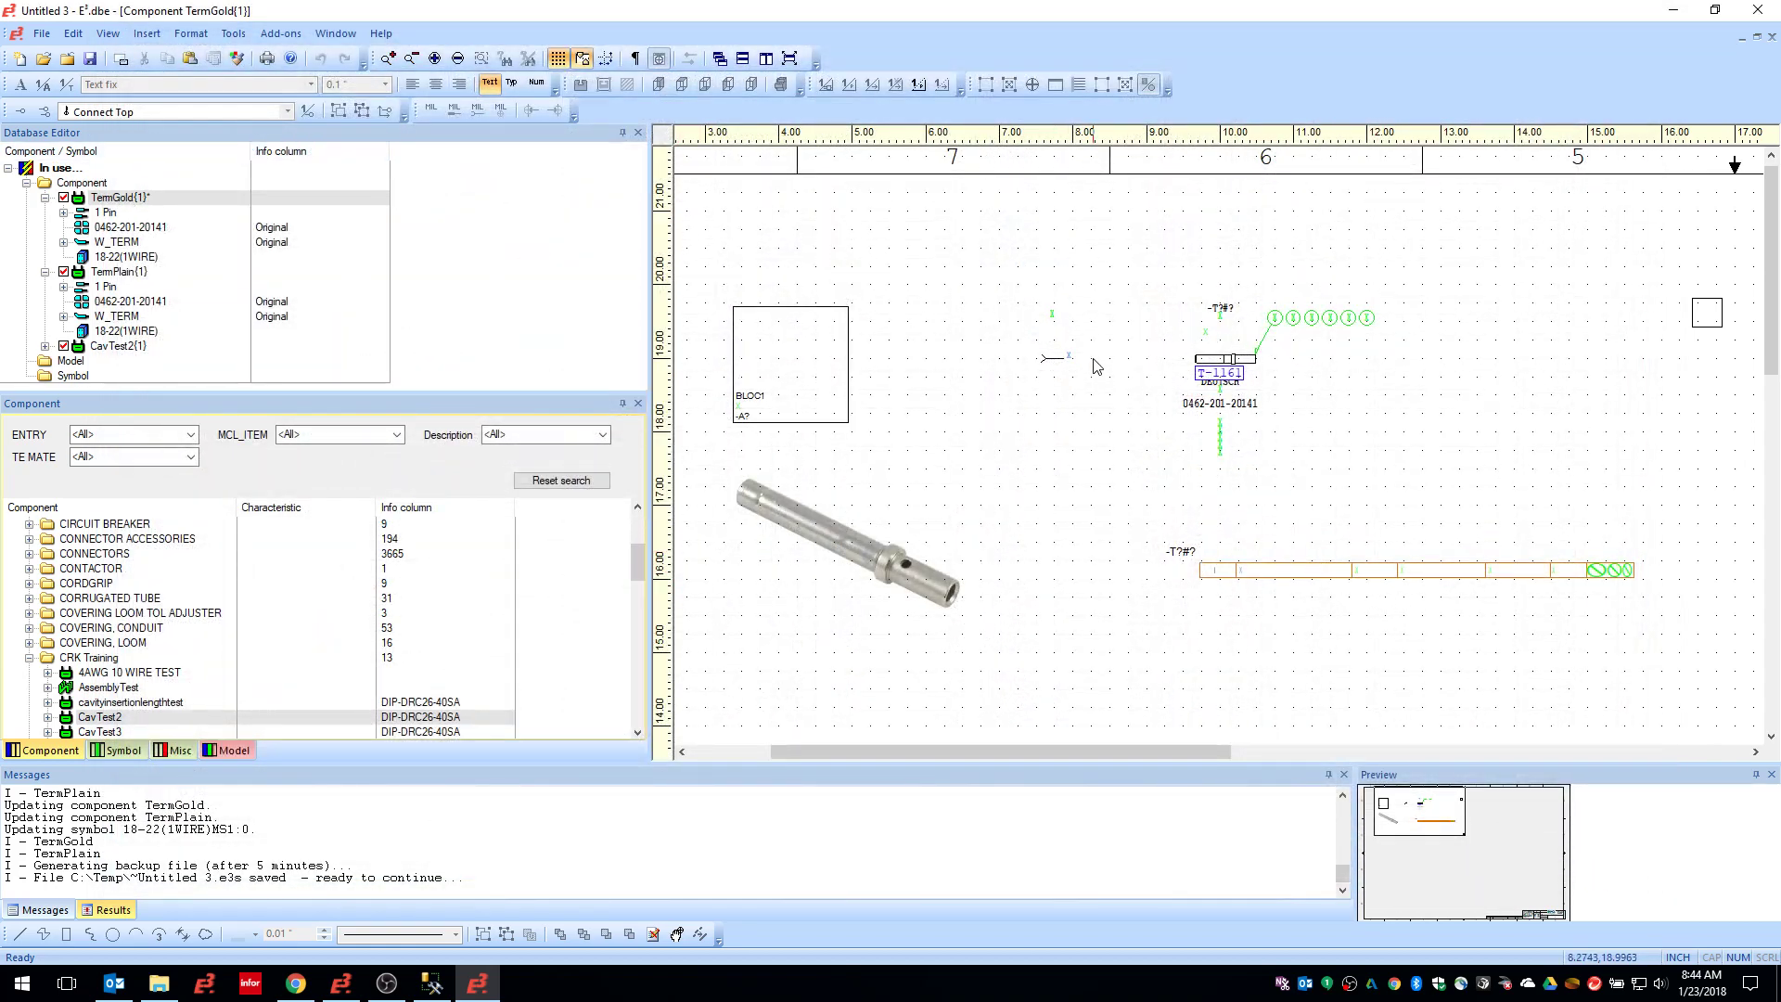
Assign FeatureList as the list of values for the Feature attribute and save the change to the database
left_click(197, 35)
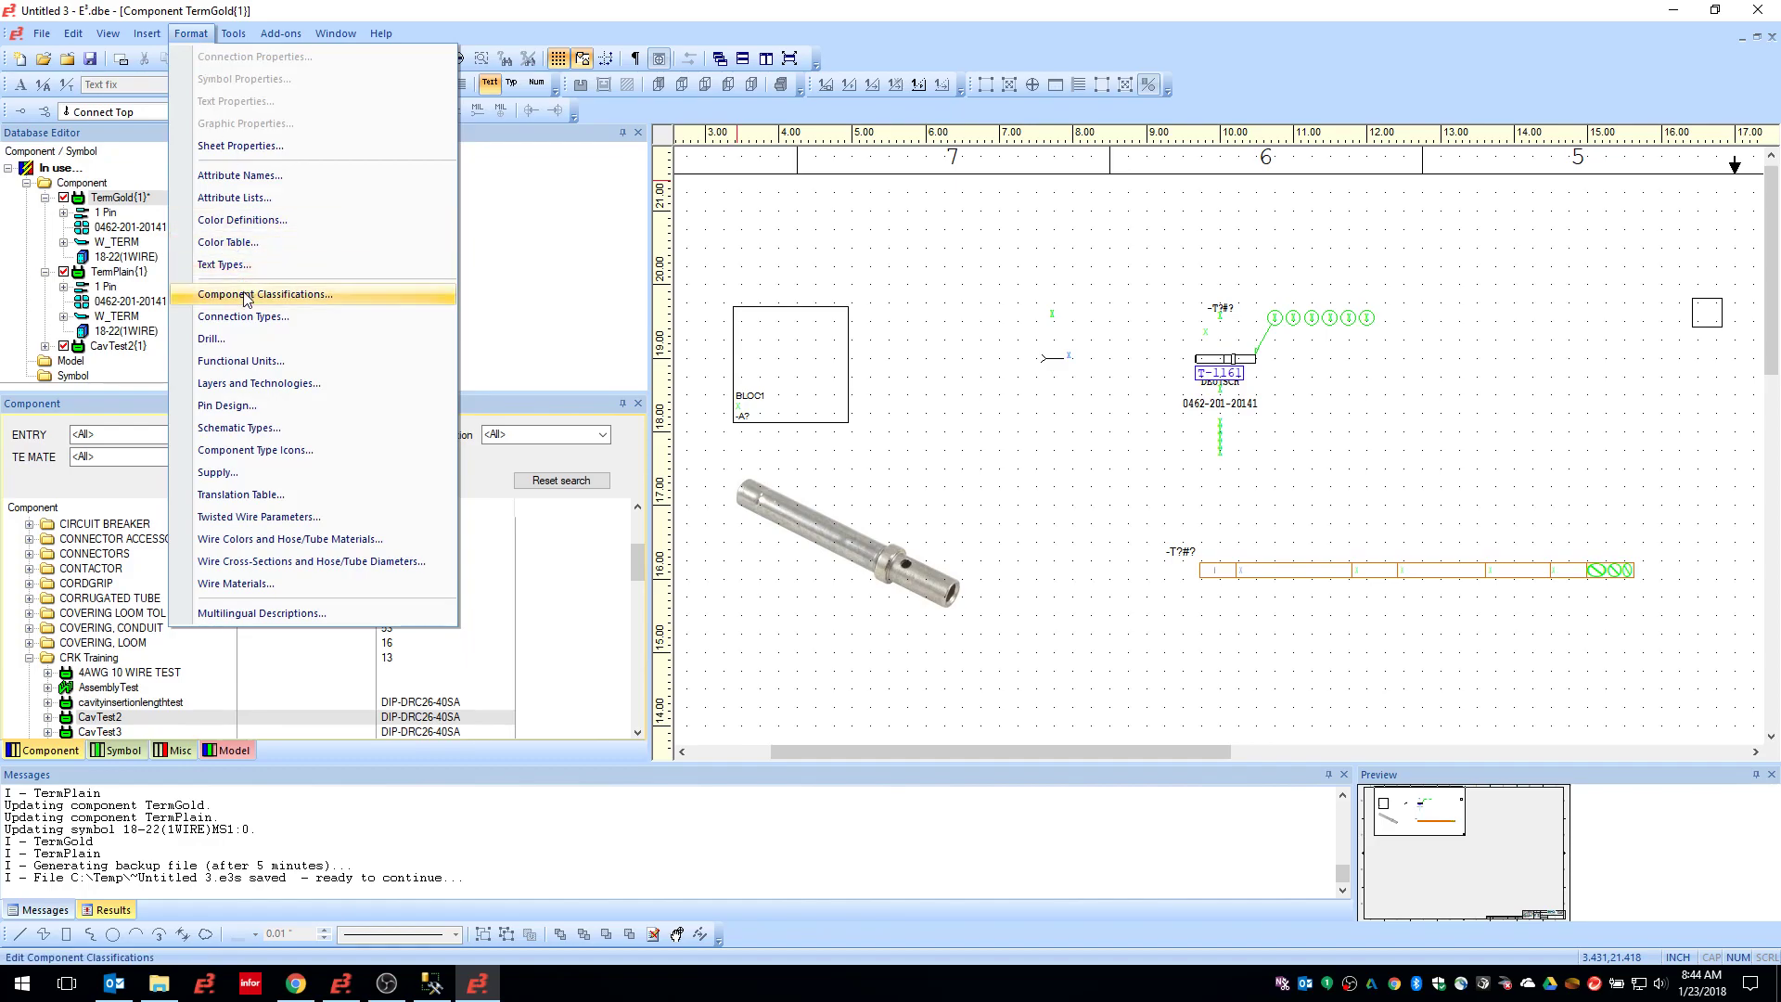
left_click(243, 177)
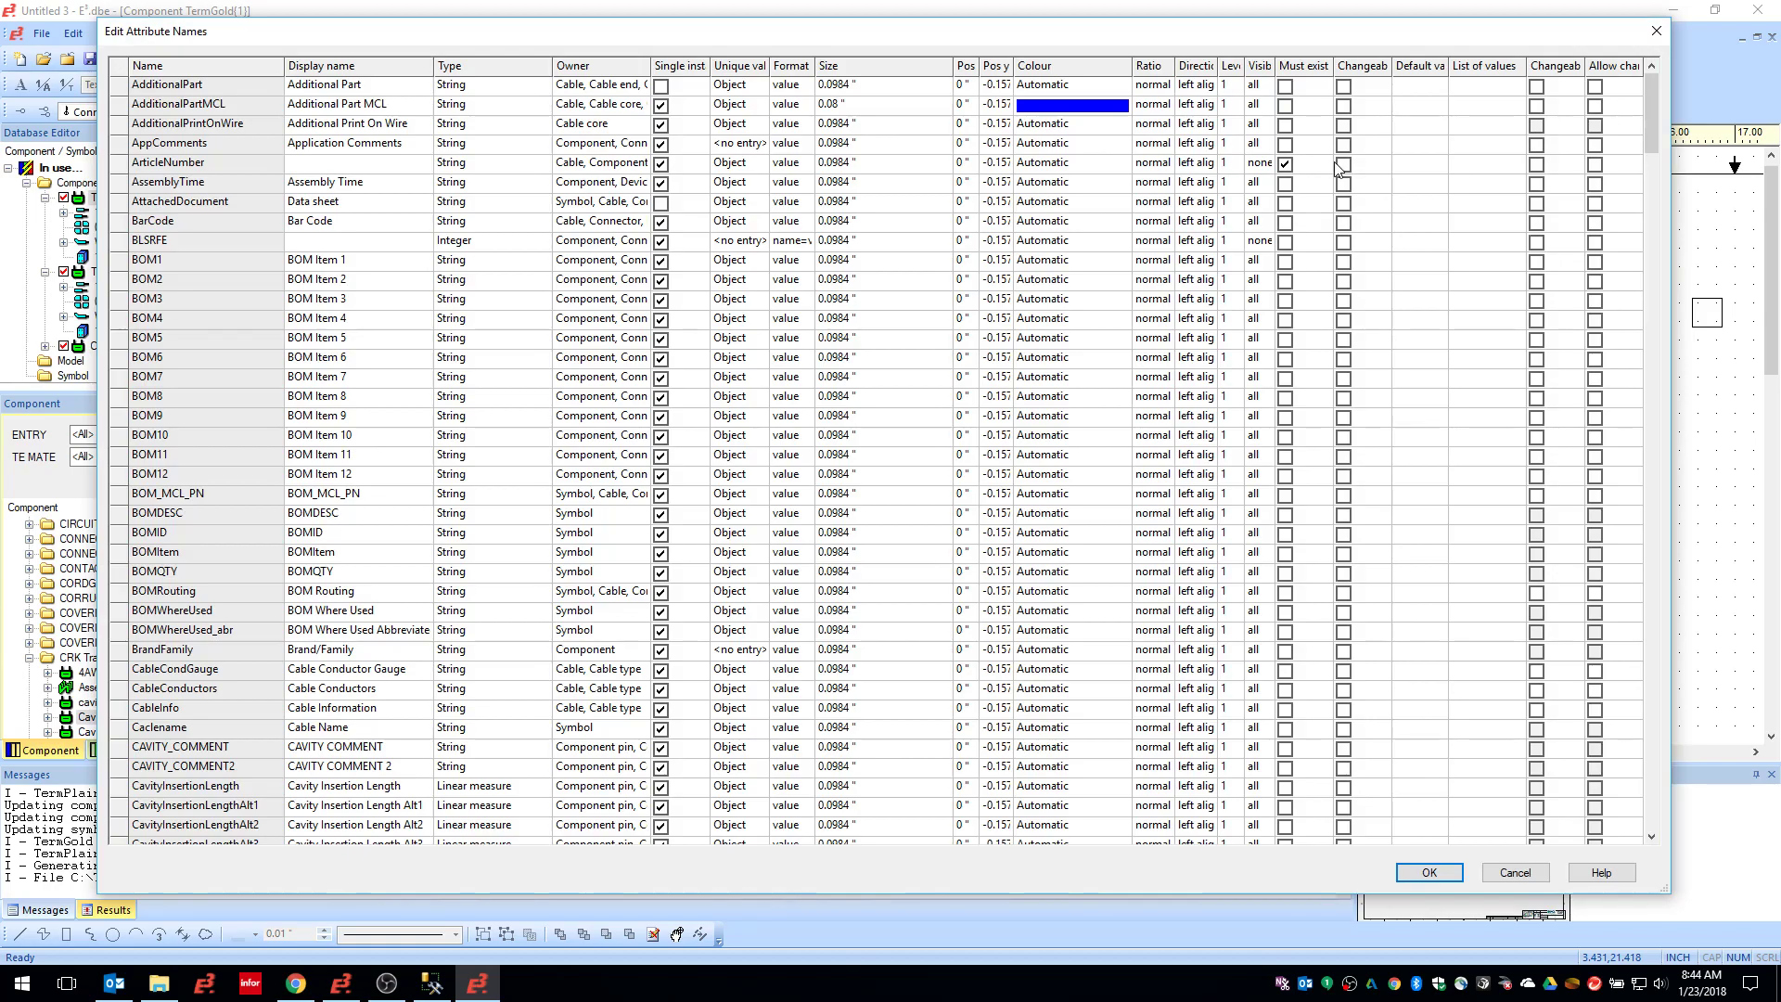
left_click_drag(1655, 115, 1635, 308)
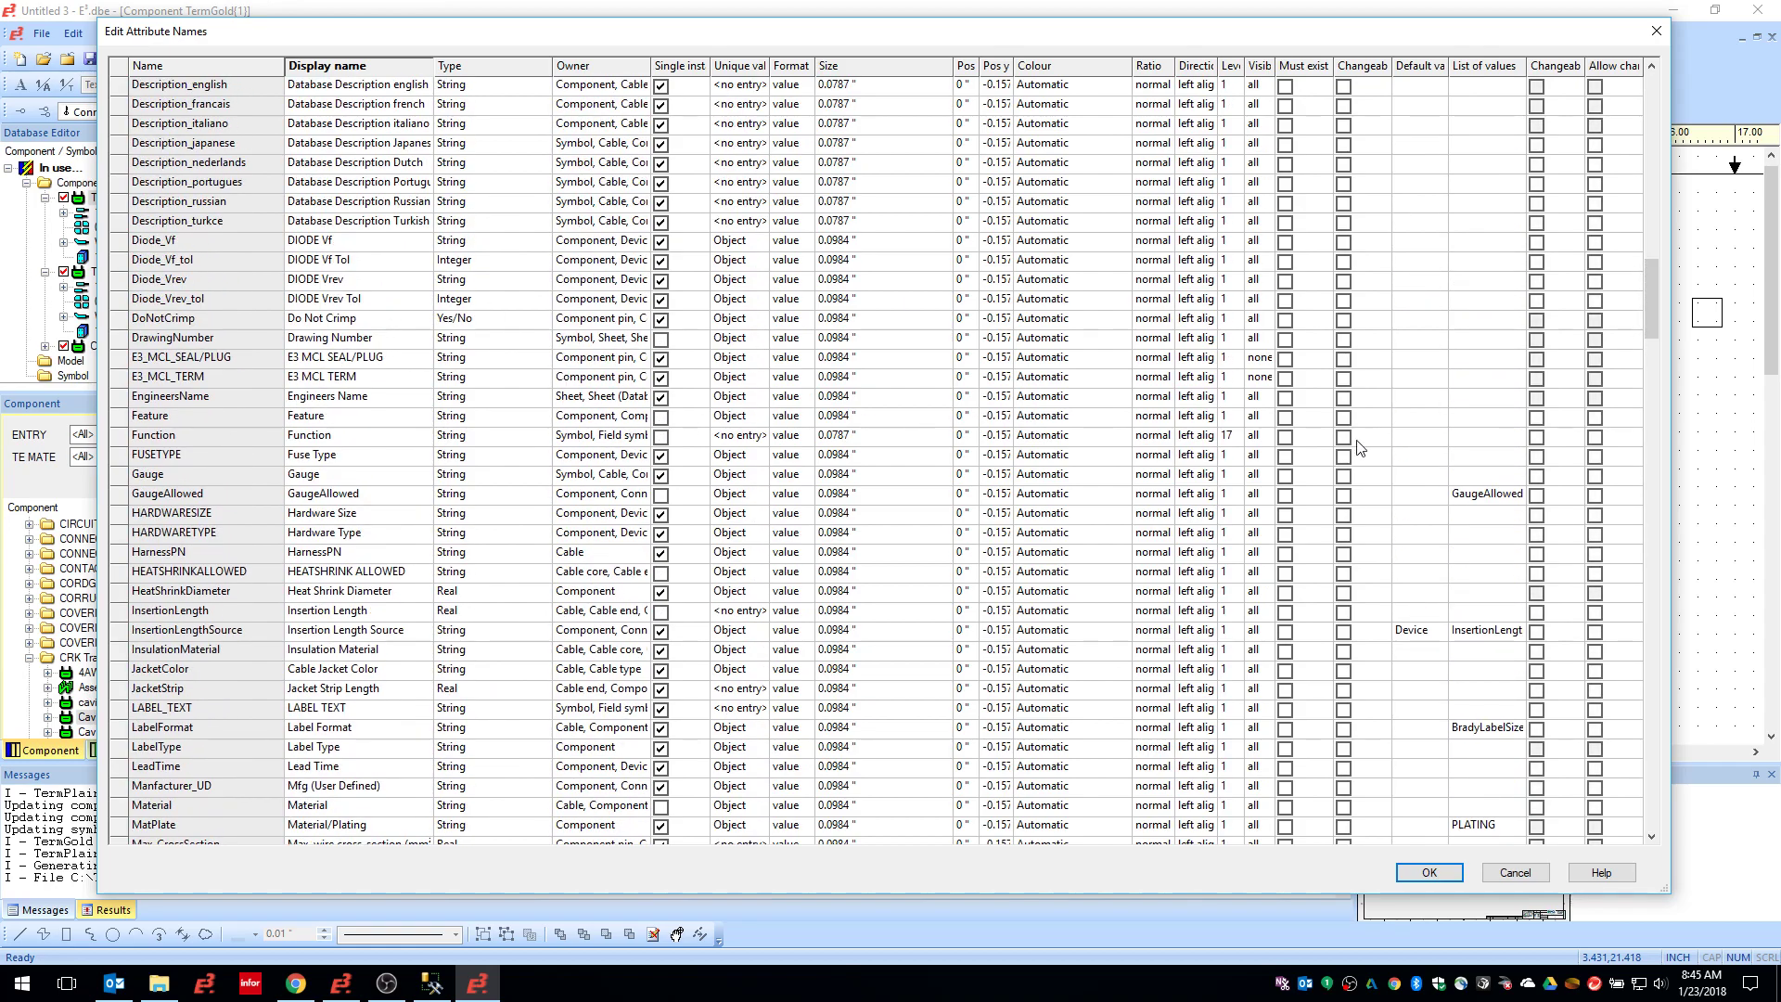
left_click(1489, 419)
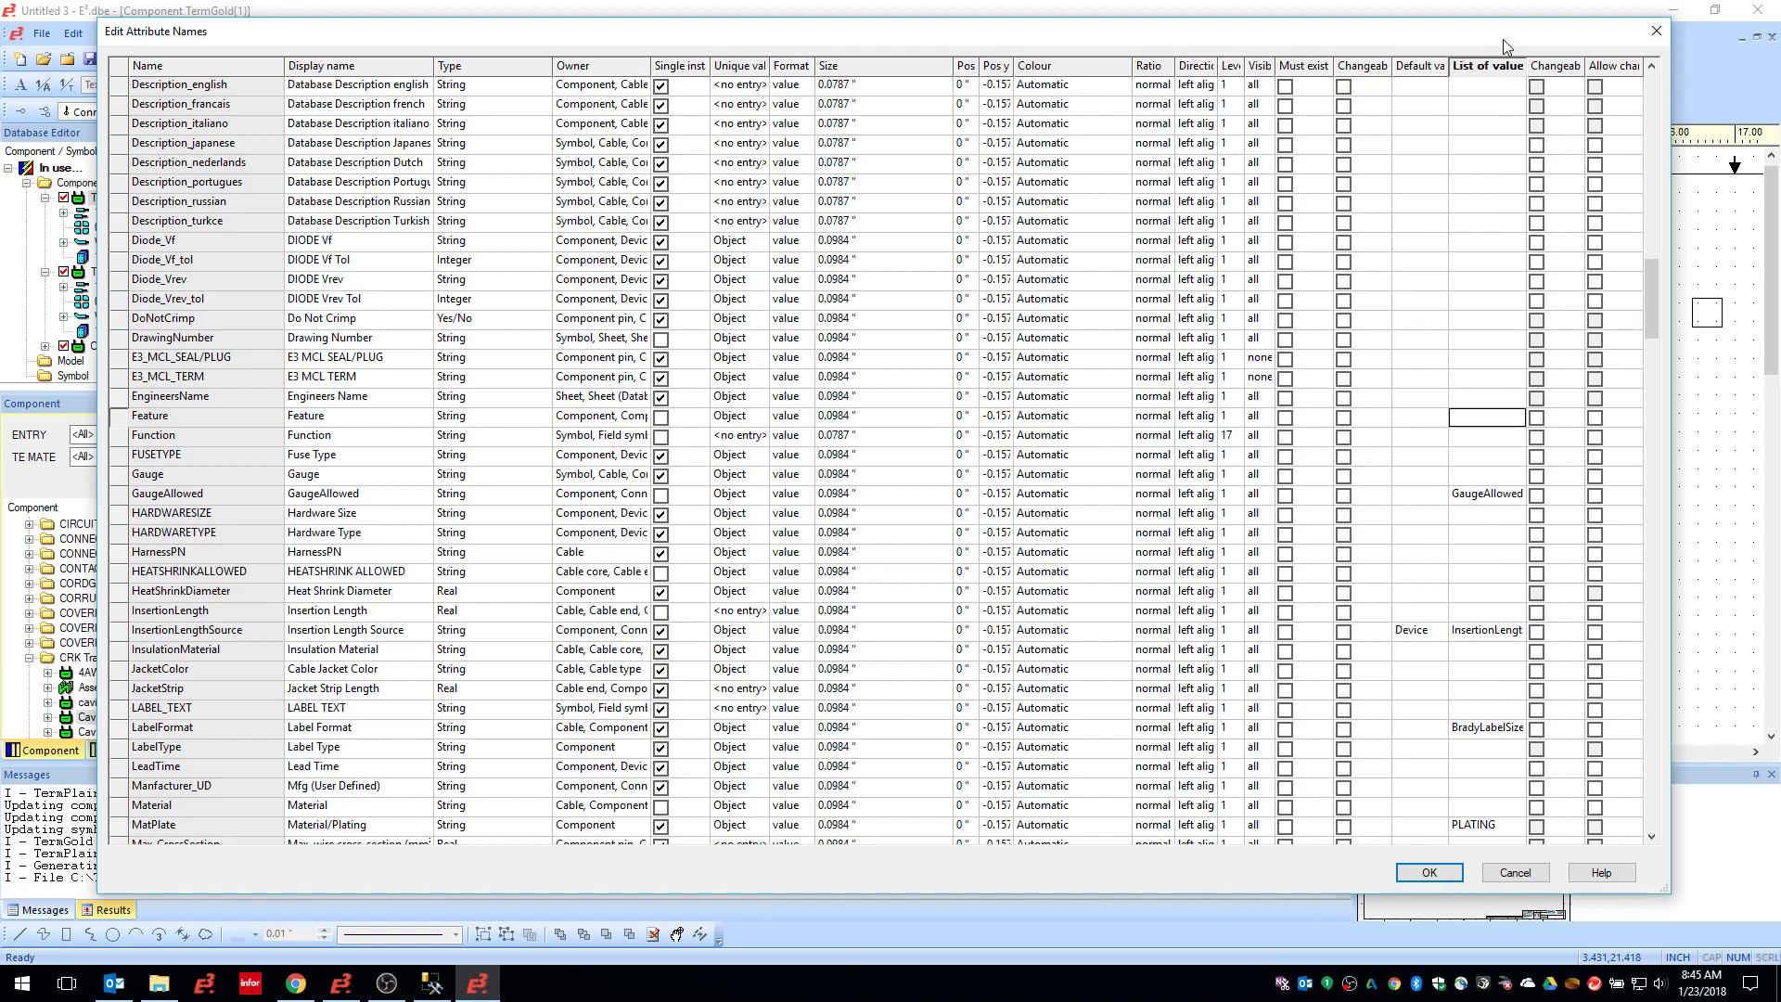
left_click(1510, 424)
left_click(1568, 420)
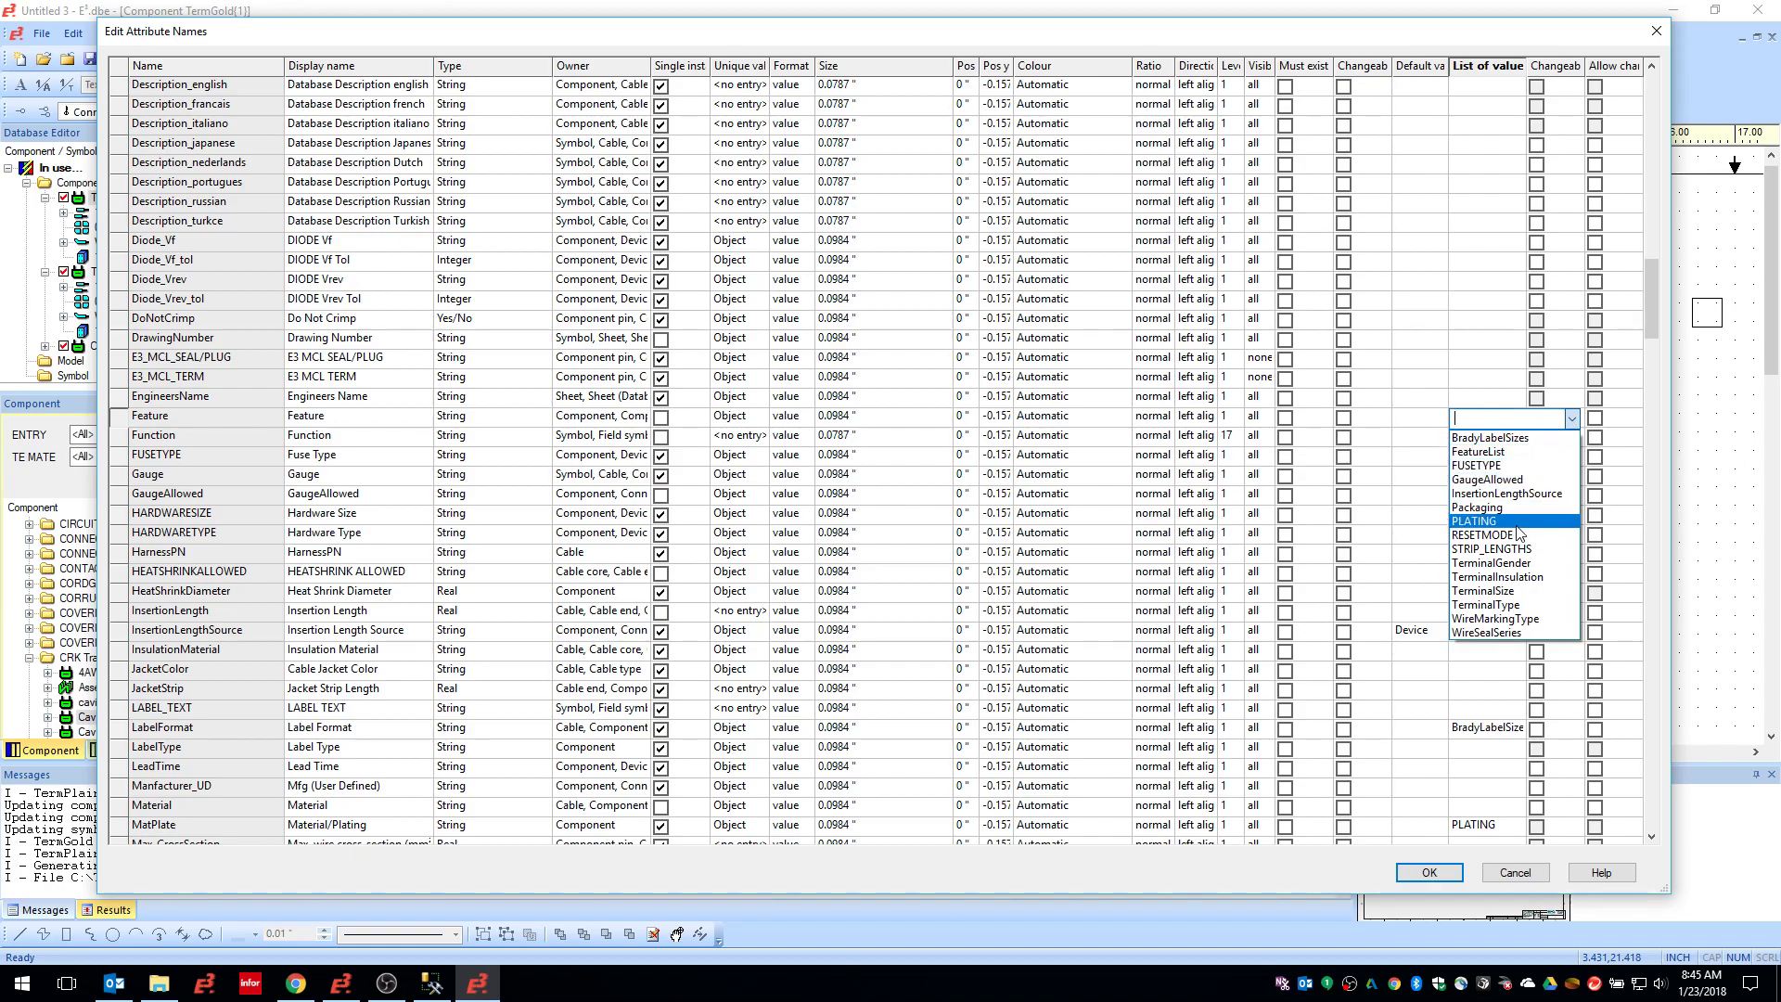
left_click(1490, 453)
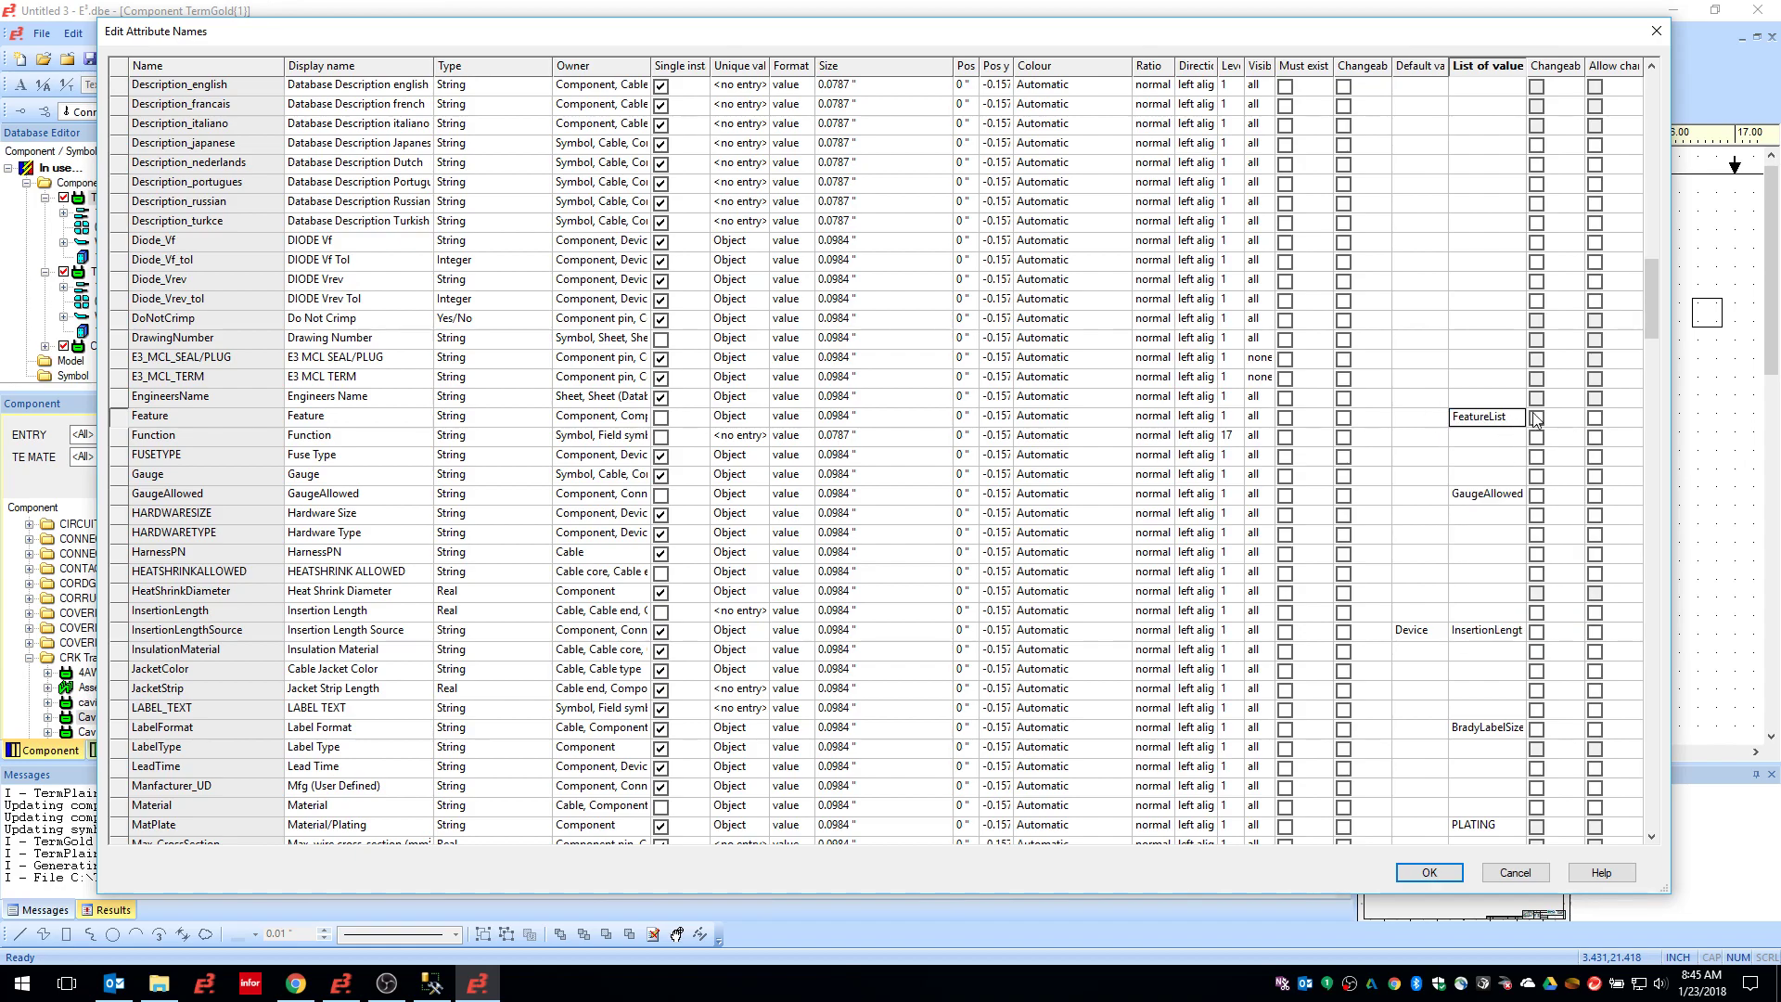
left_click(1430, 873)
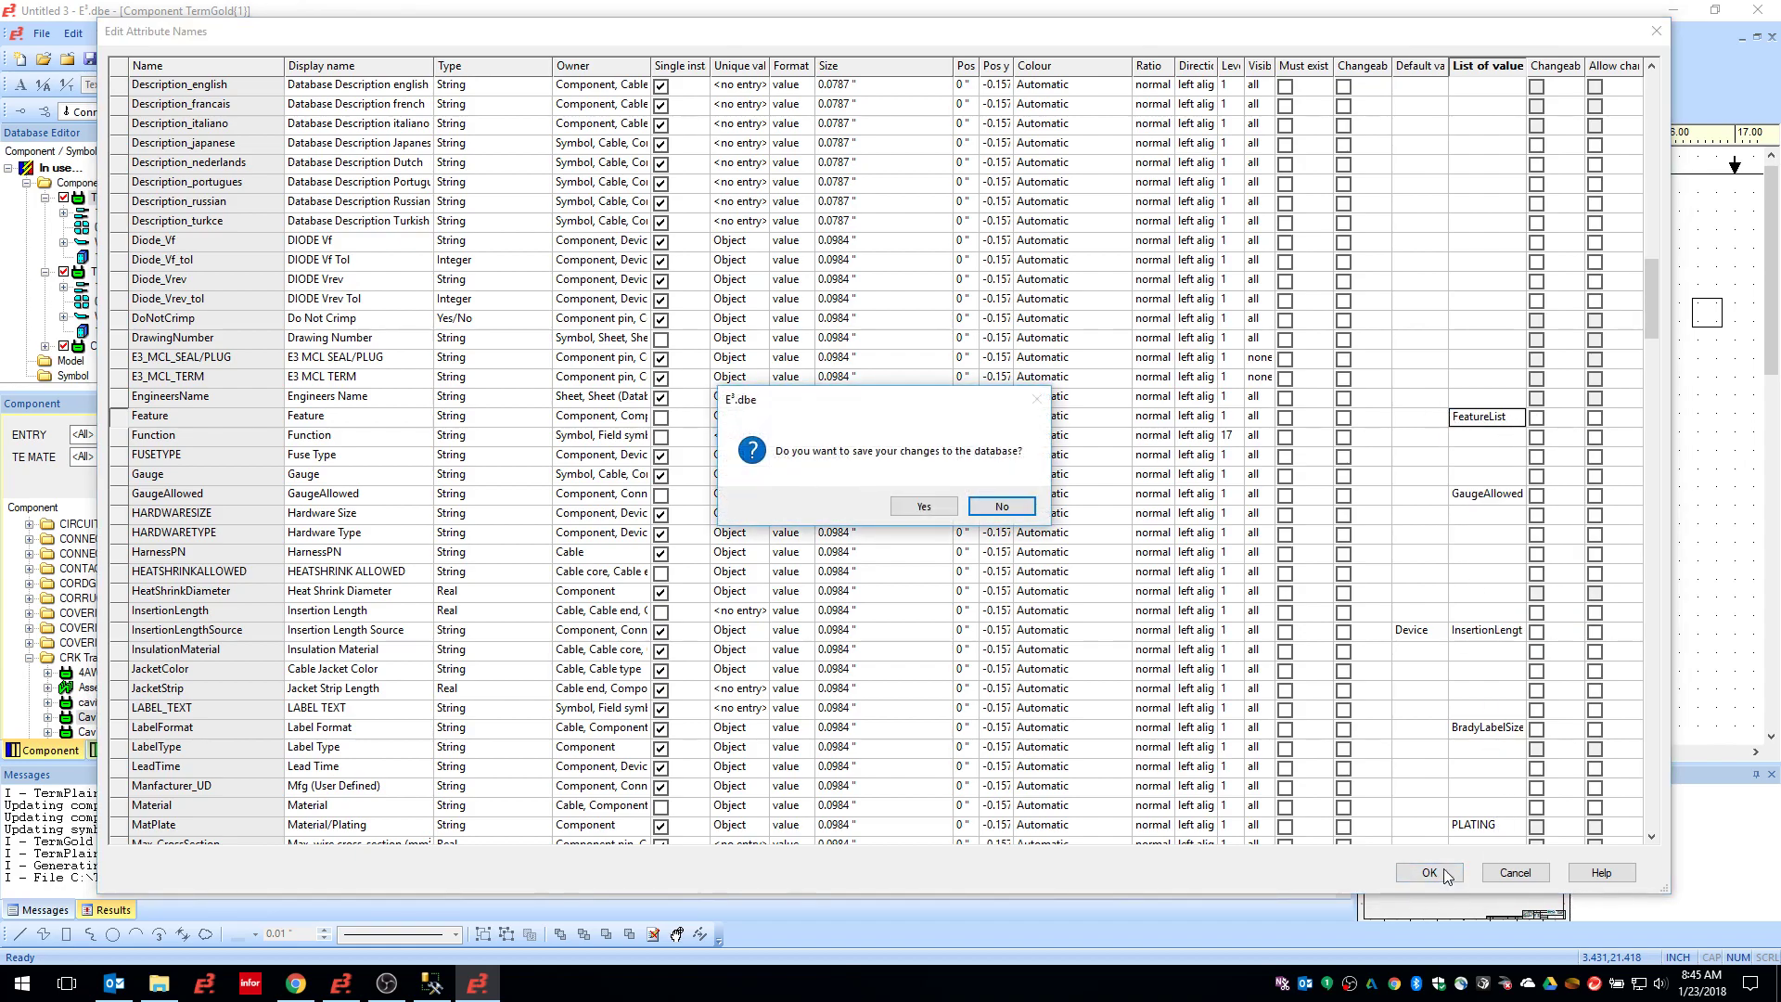
left_click(922, 506)
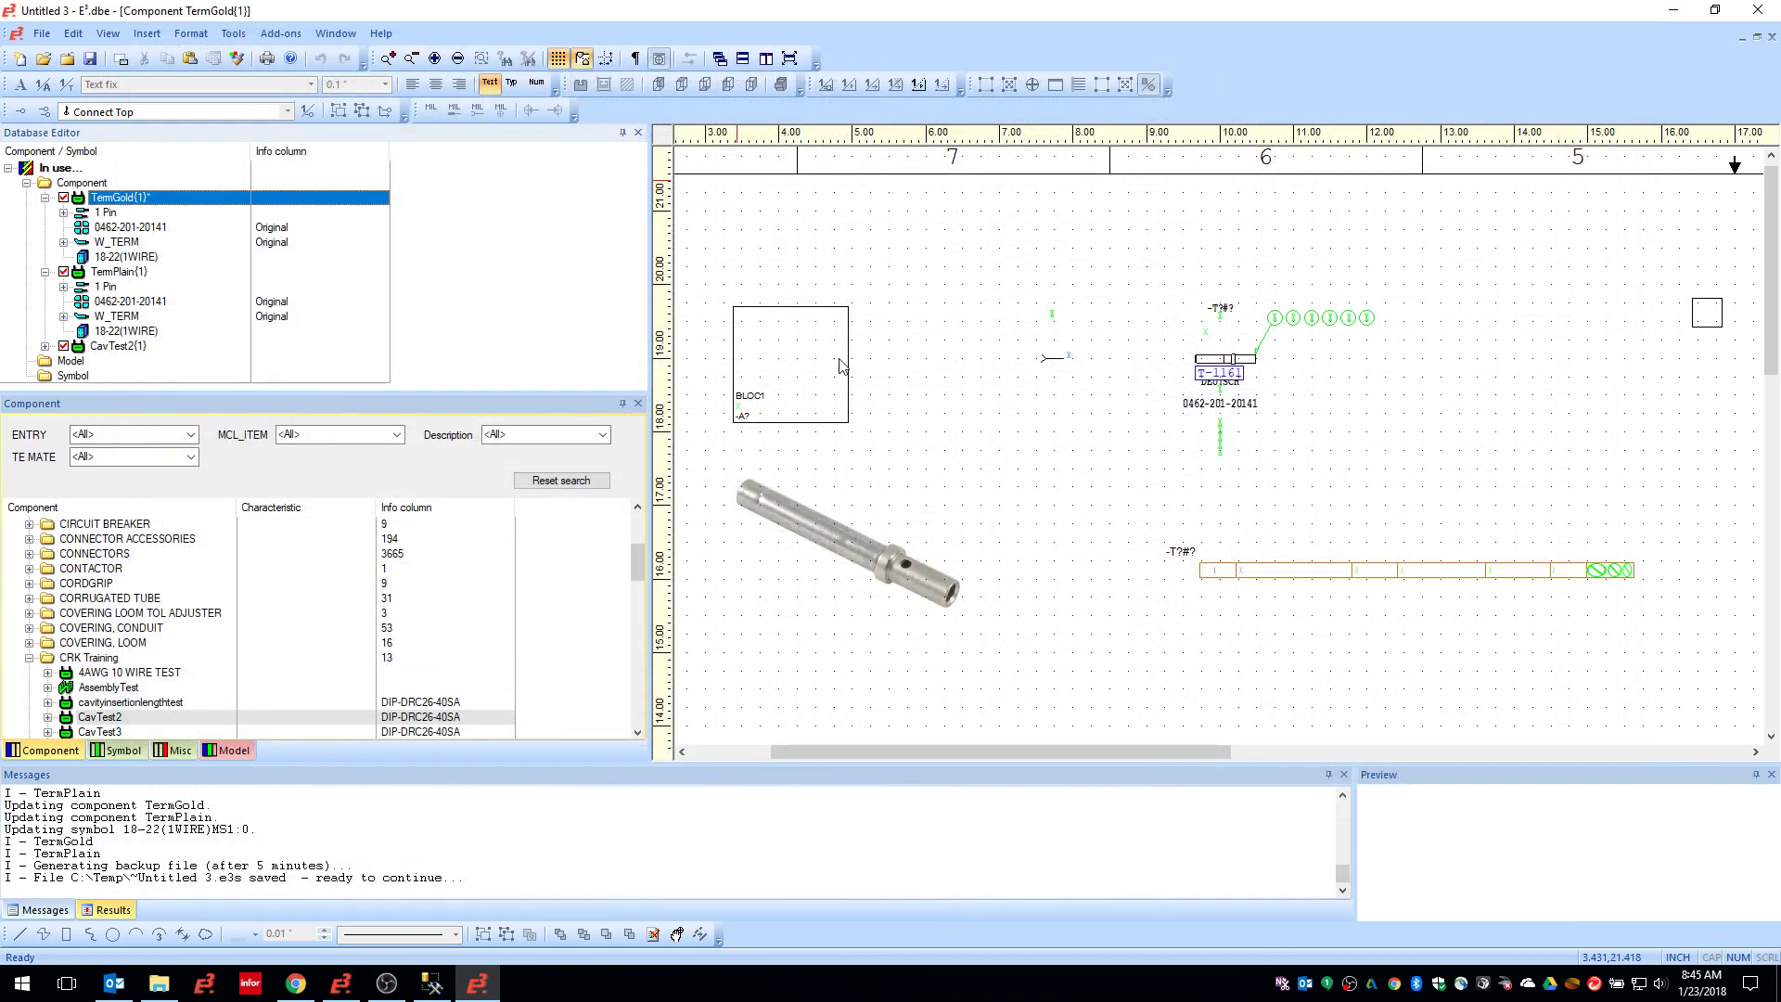
Add another Feature attribute row in the TermGold component properties
right_click(930, 384)
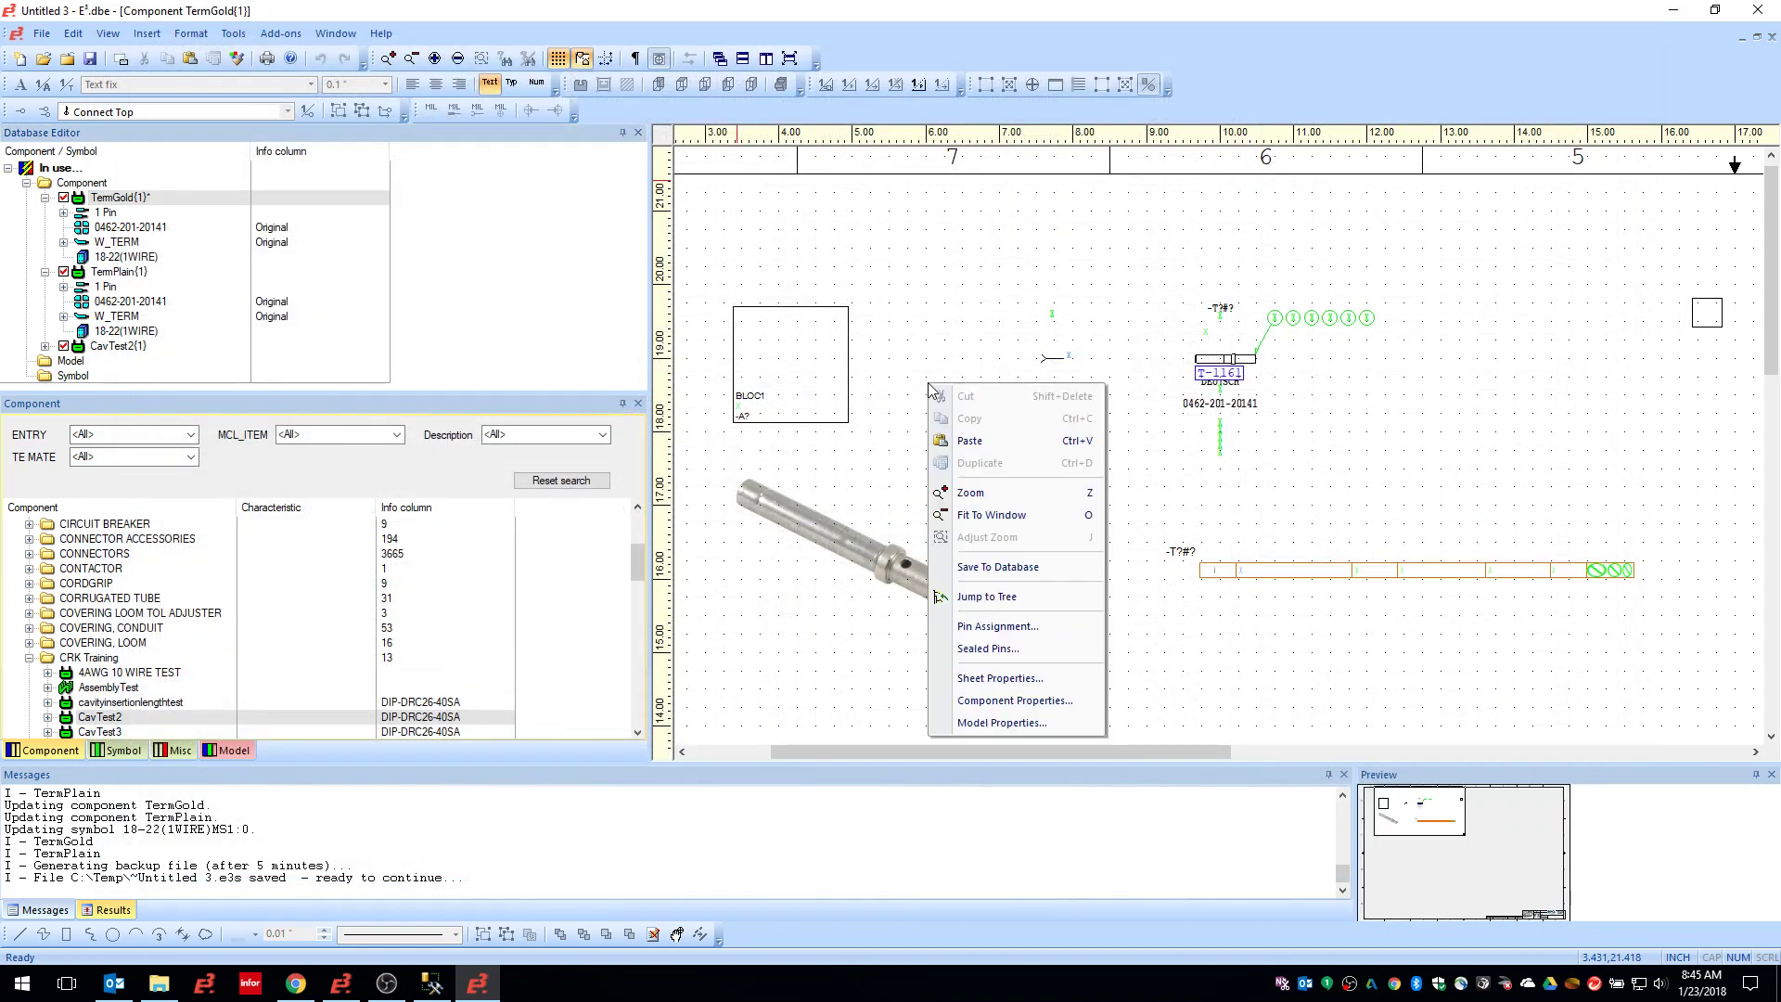
left_click(1011, 703)
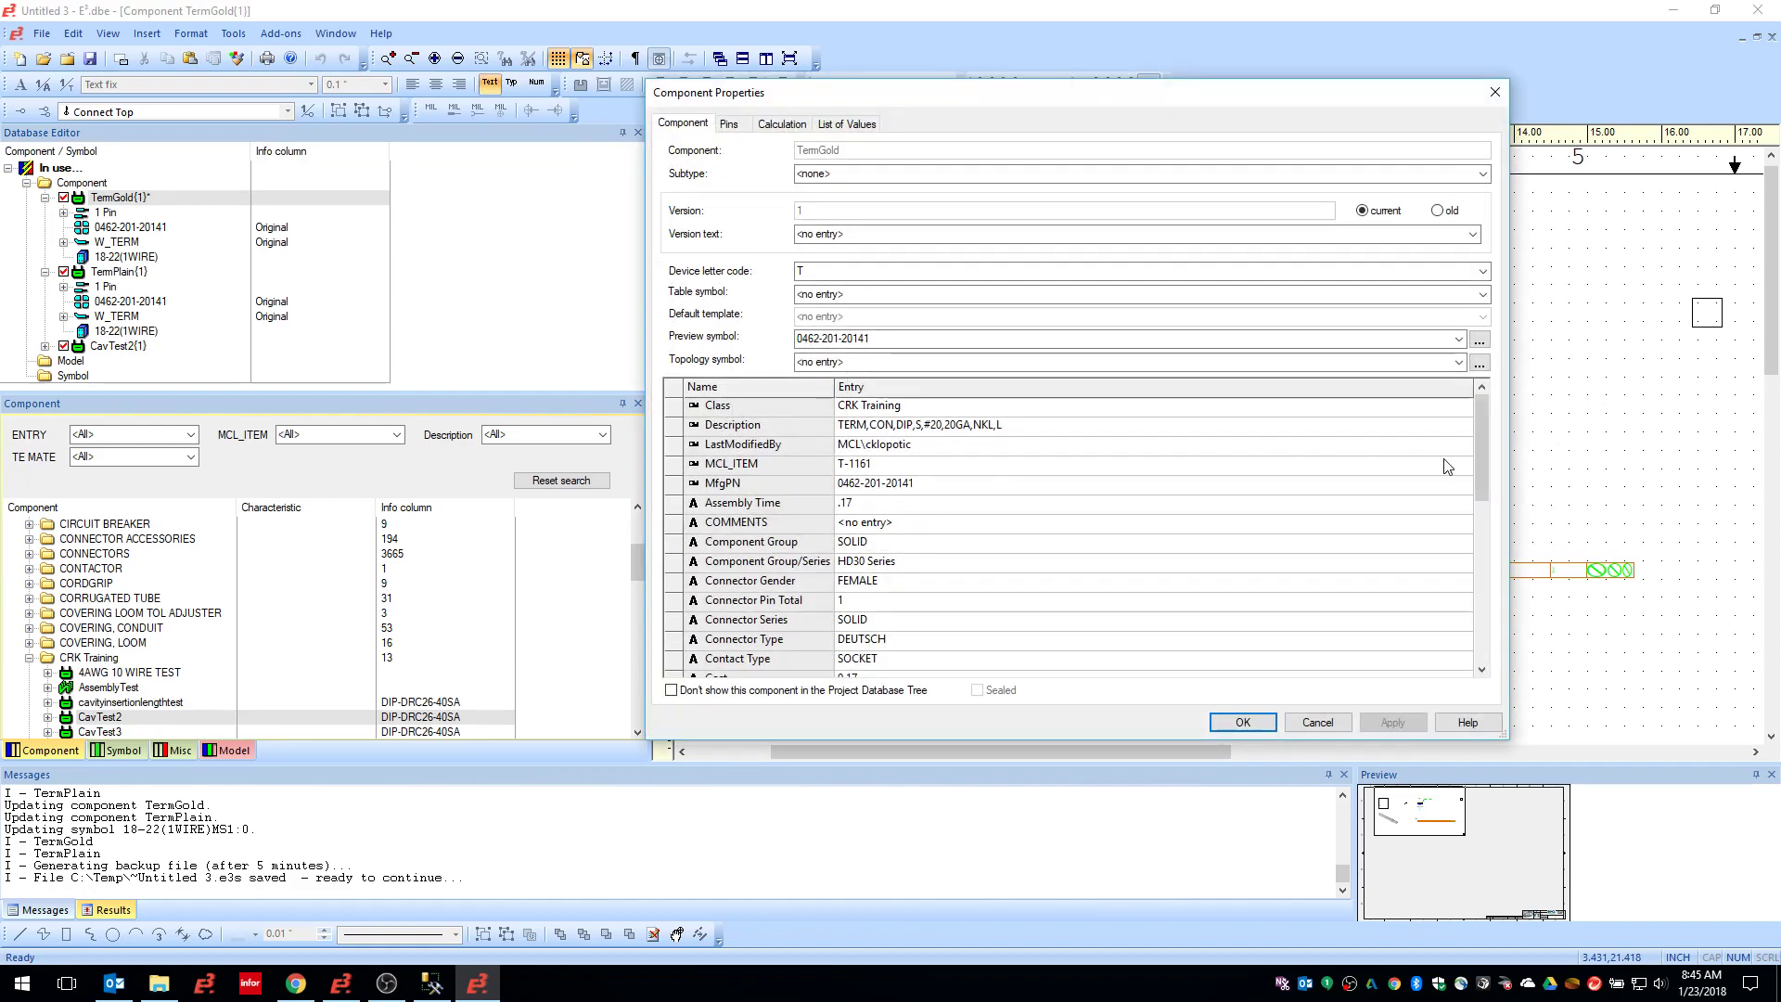
left_click_drag(1484, 462, 1473, 651)
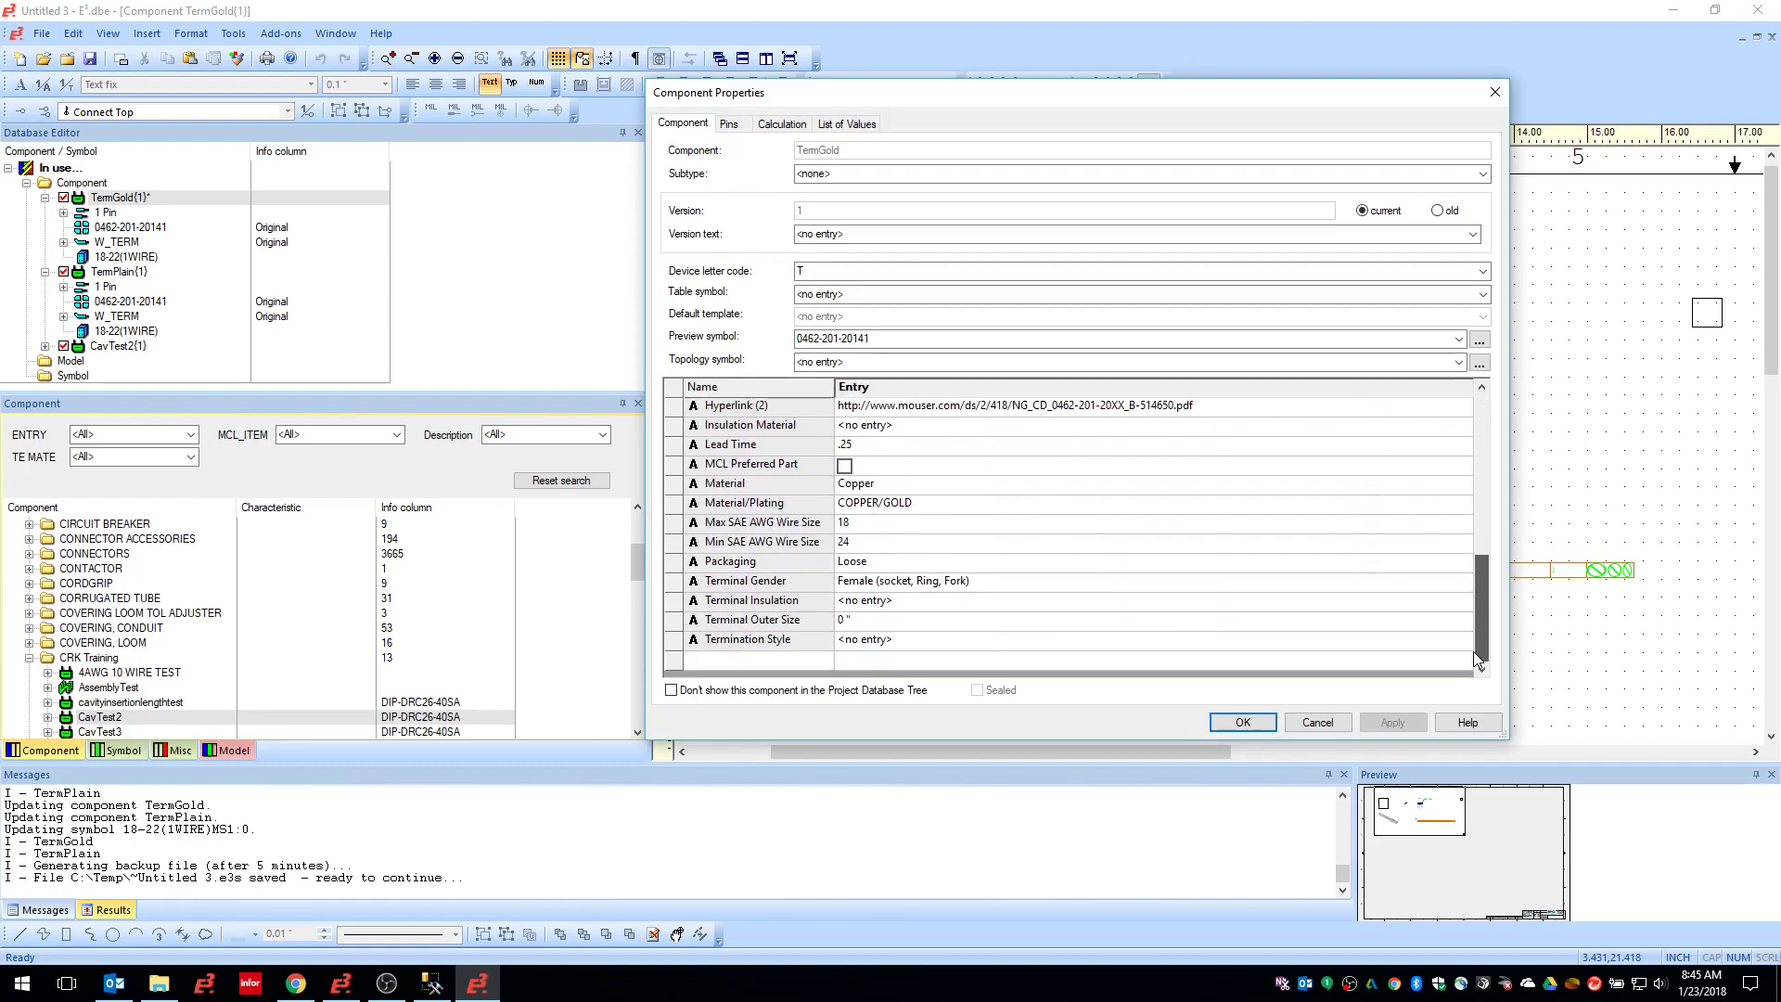
left_click(808, 662)
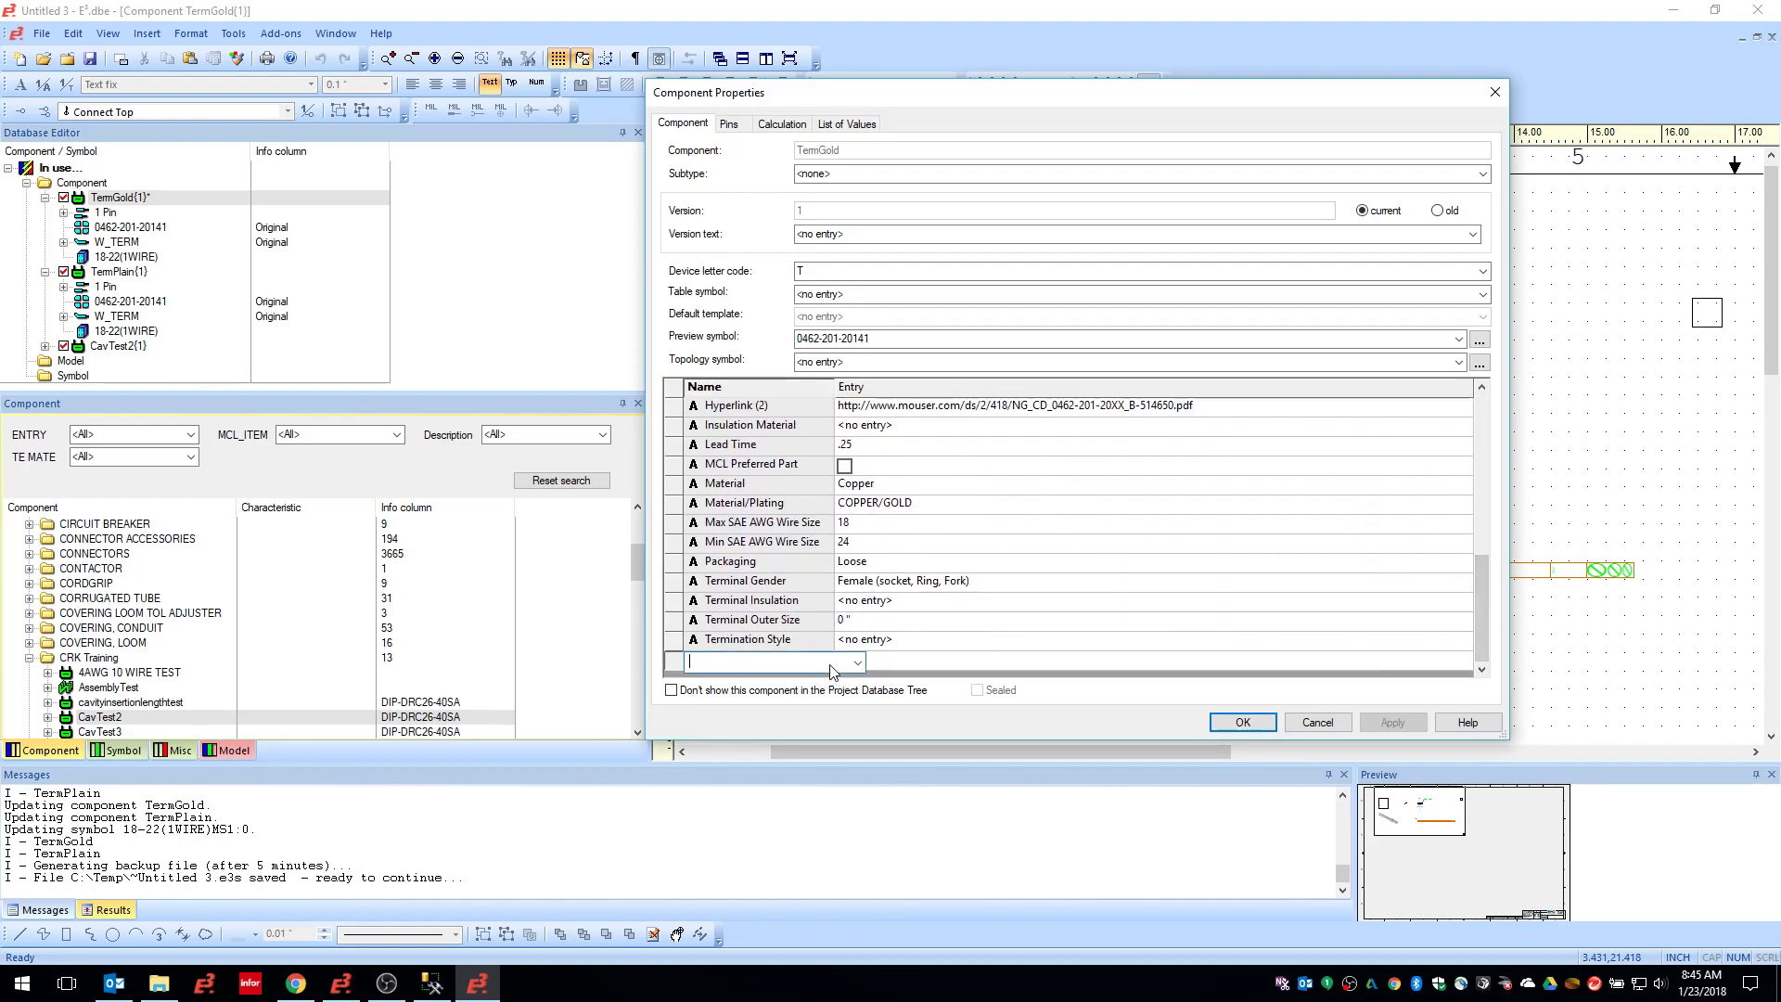
left_click(857, 663)
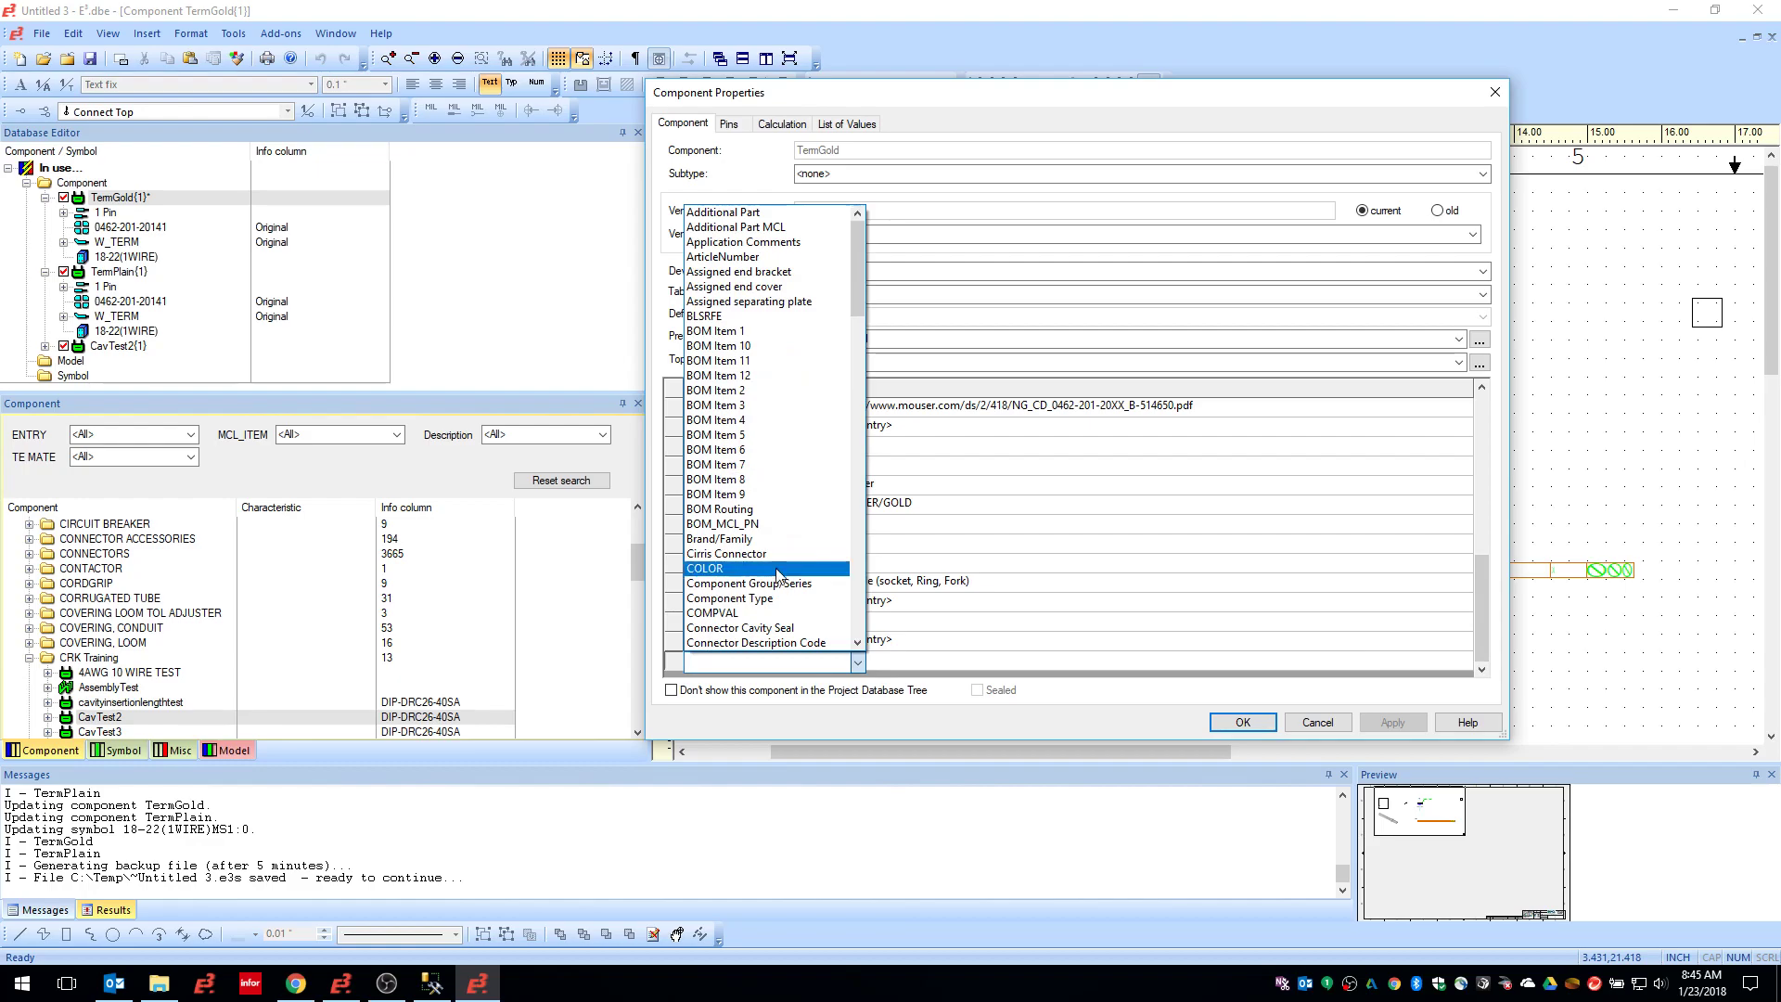
type("f")
left_click(769, 213)
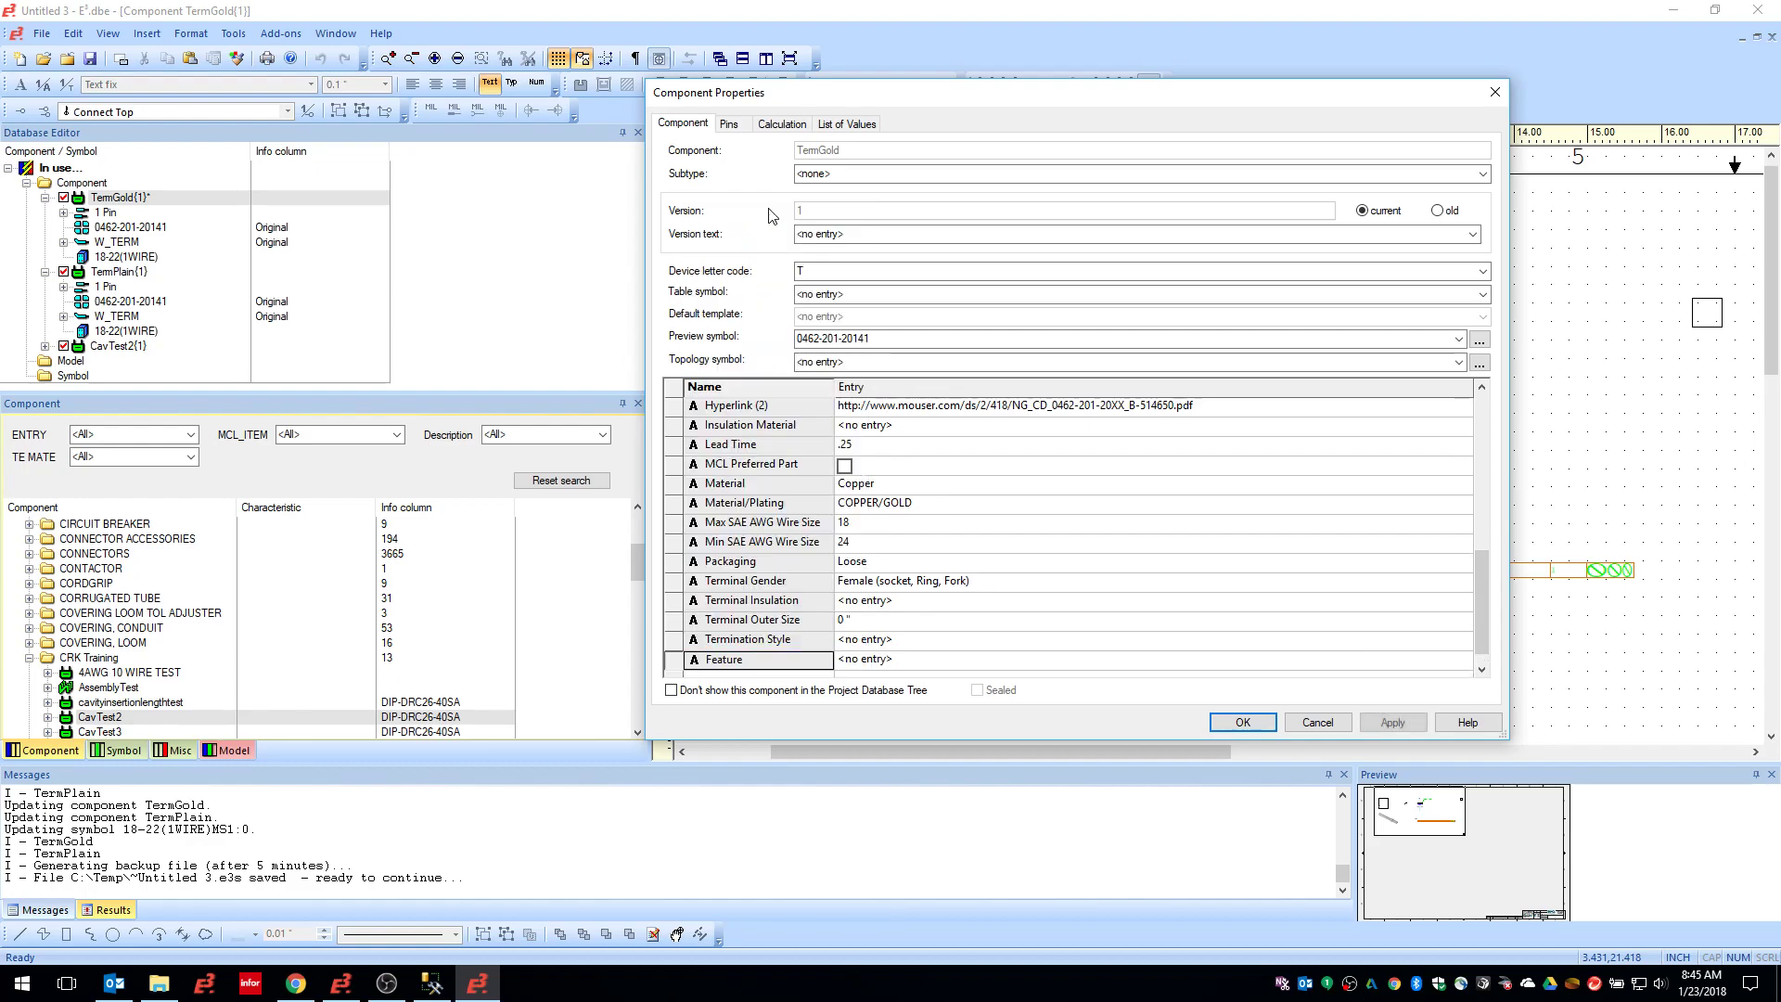
Try the FeatureList values and the free text fsad in the new Feature entry, and cancel the component property changes
left_click(1461, 663)
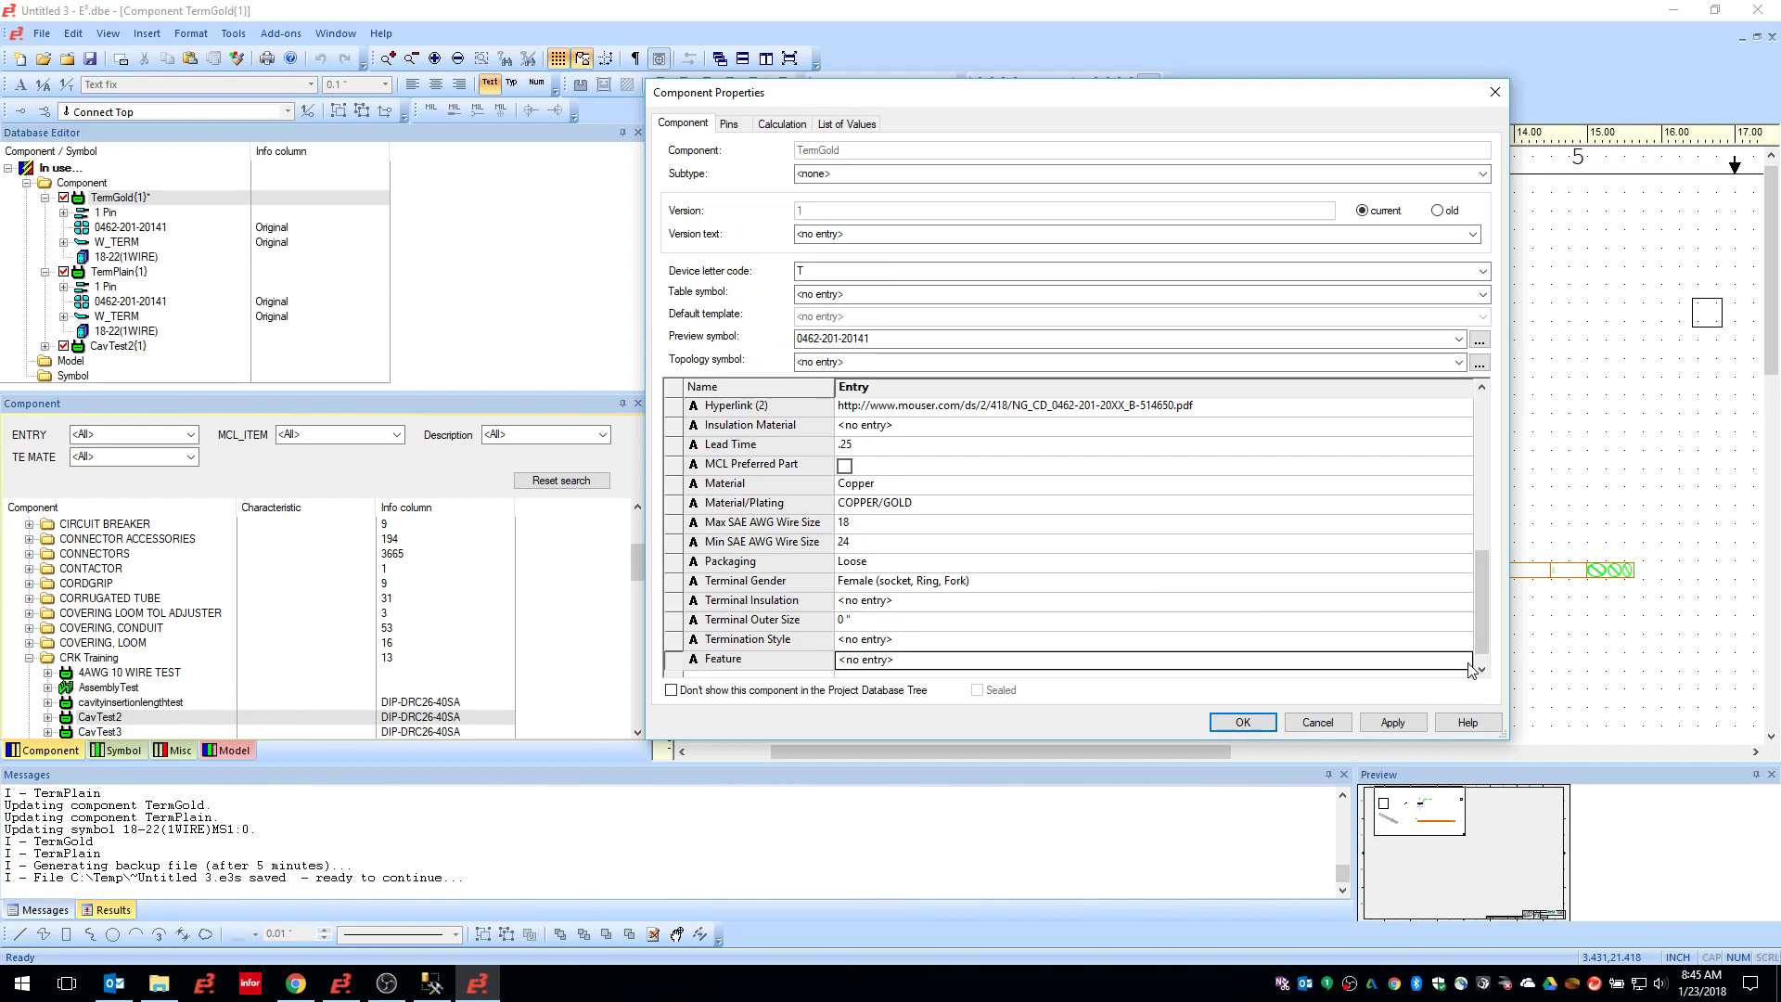
left_click(1467, 665)
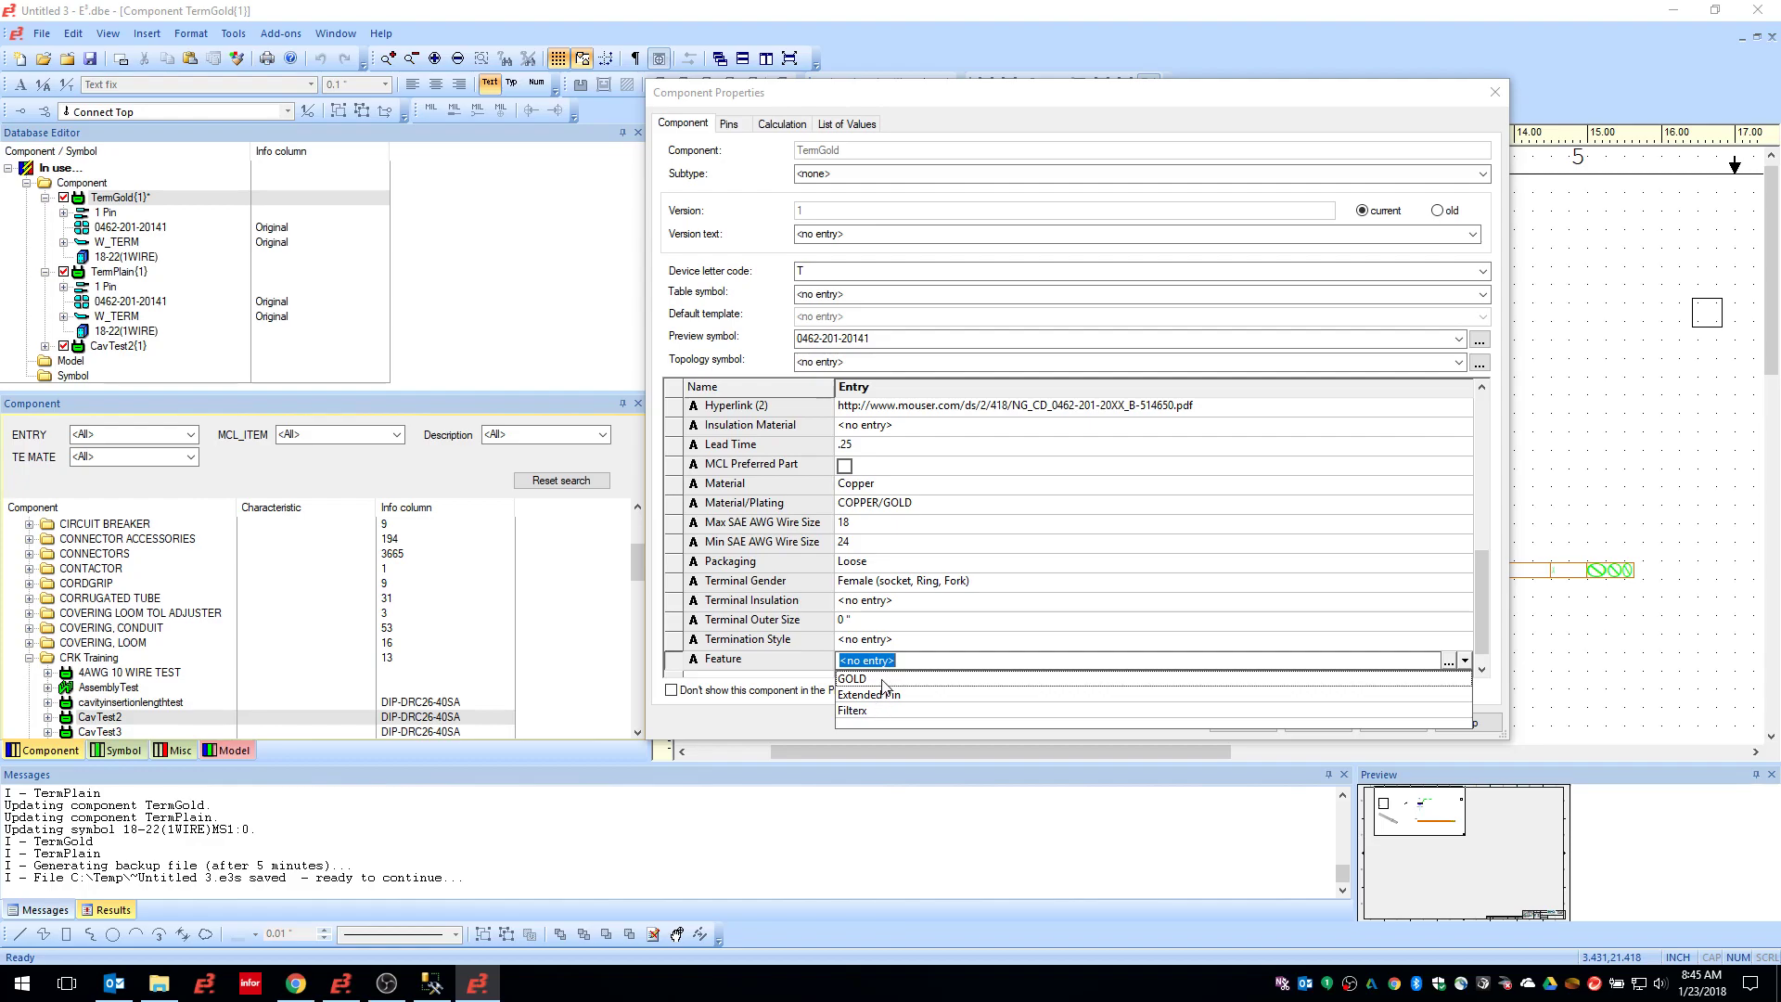
key("Down")
key("Down")
key("Down")
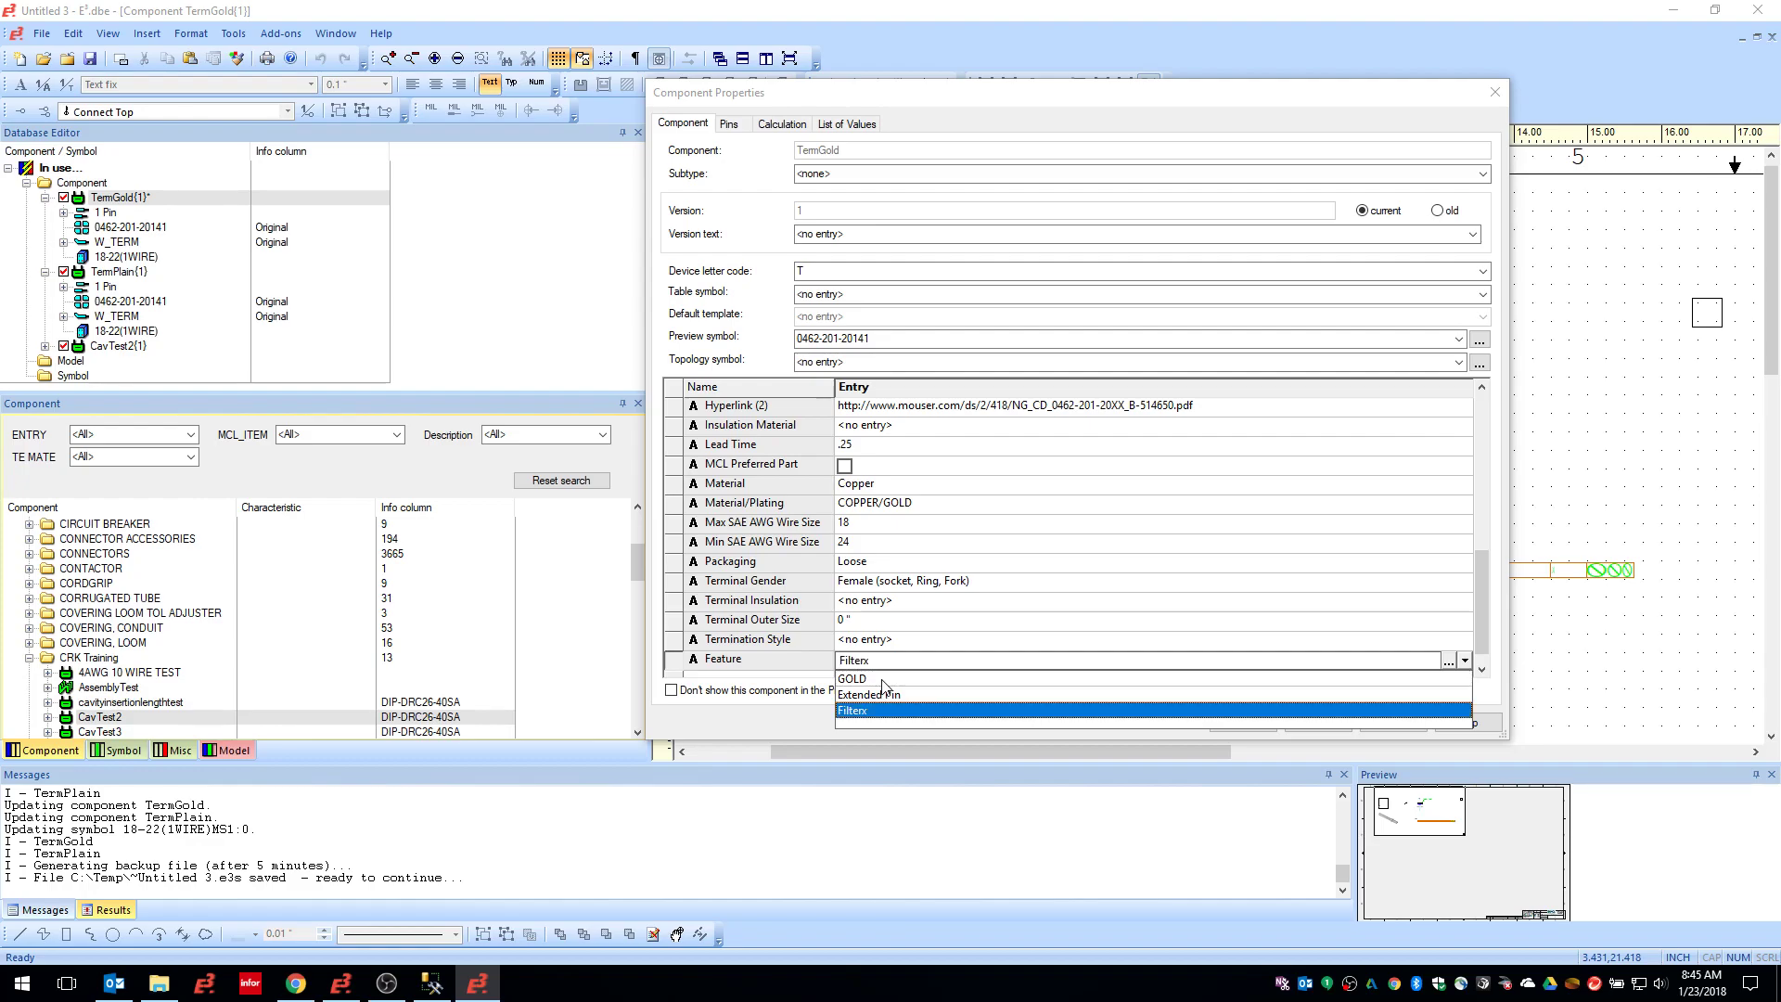
key("Escape")
key("Escape")
key("Up")
left_click(904, 661)
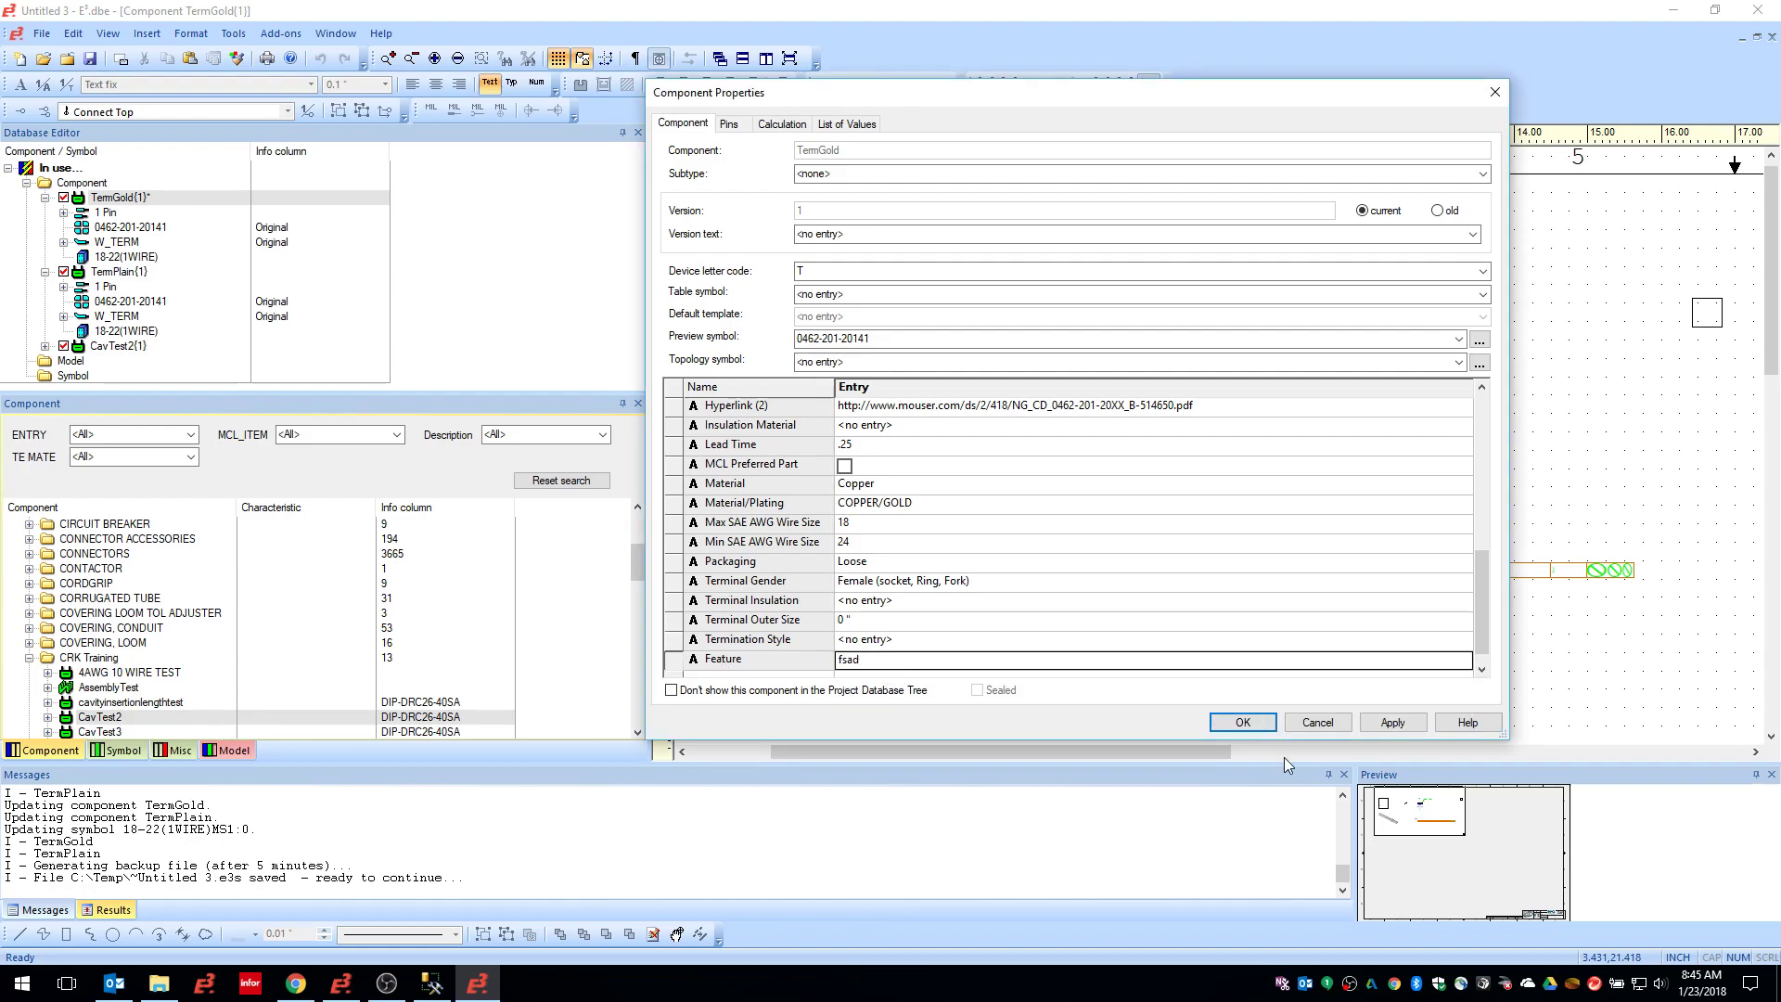
left_click(1317, 723)
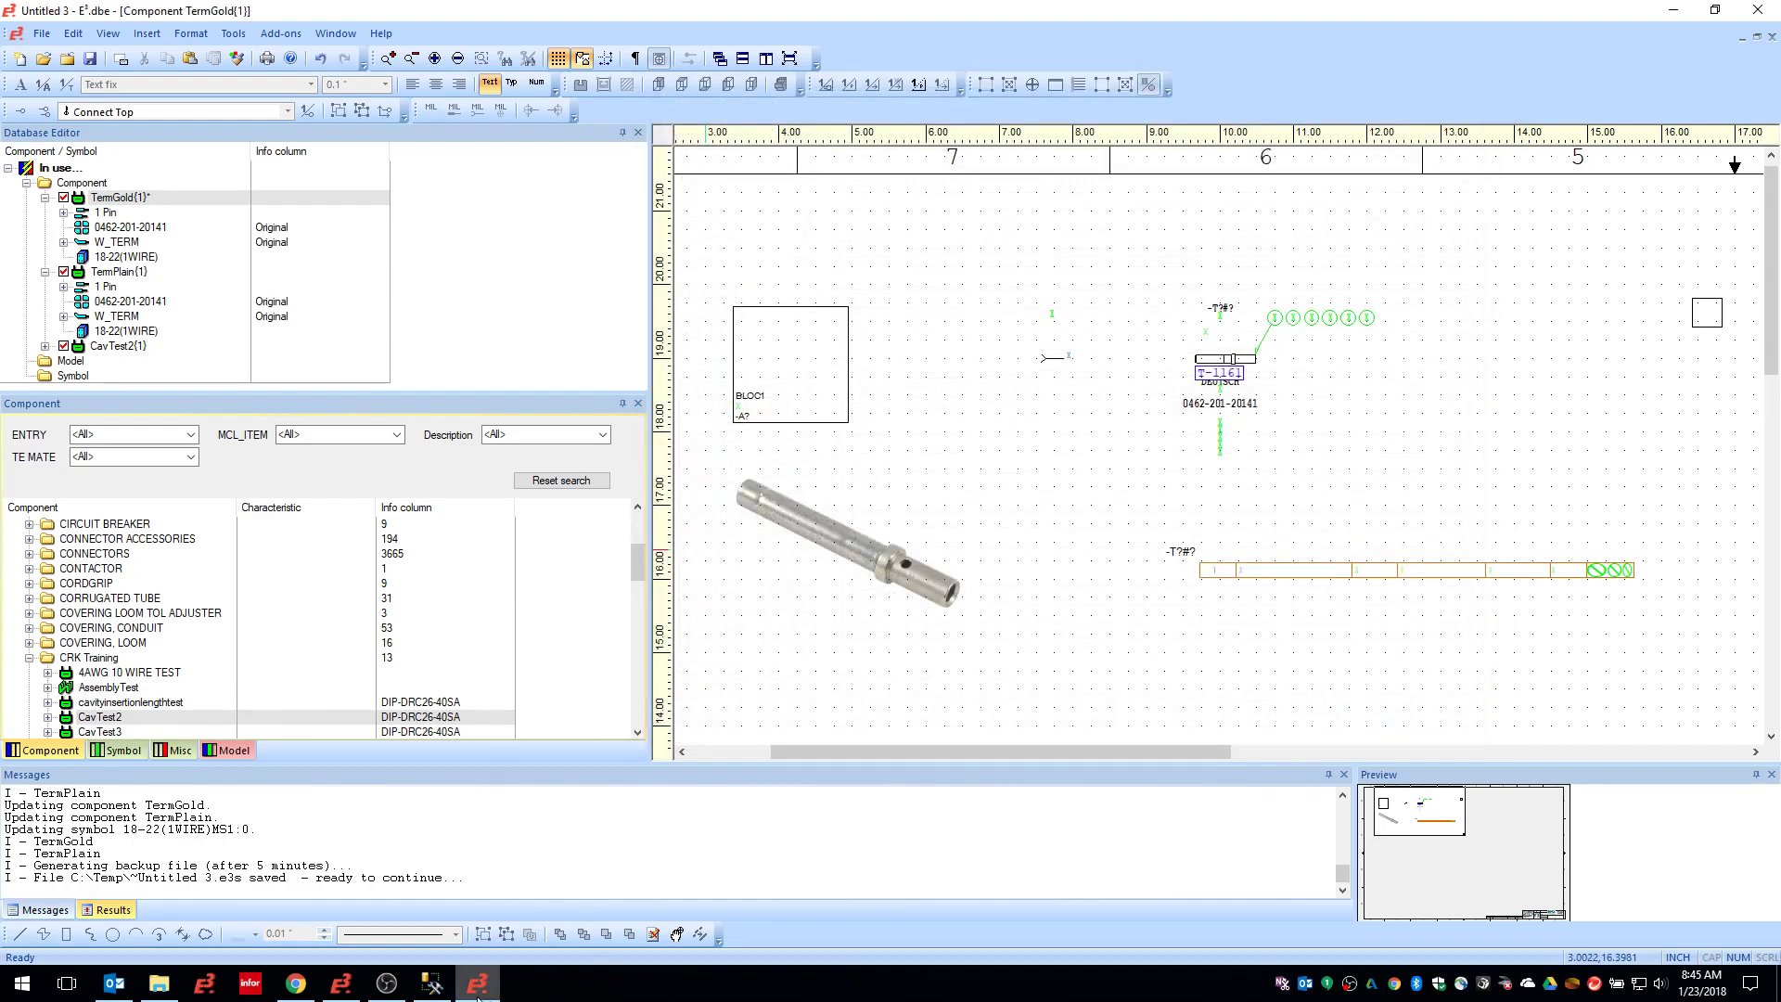
Switch to the 2017 WireSeals project in E3.cable and examine the Cores / Wires filter attribute settings for connector pin terminals and wire seals
left_click(341, 984)
left_click(1076, 604)
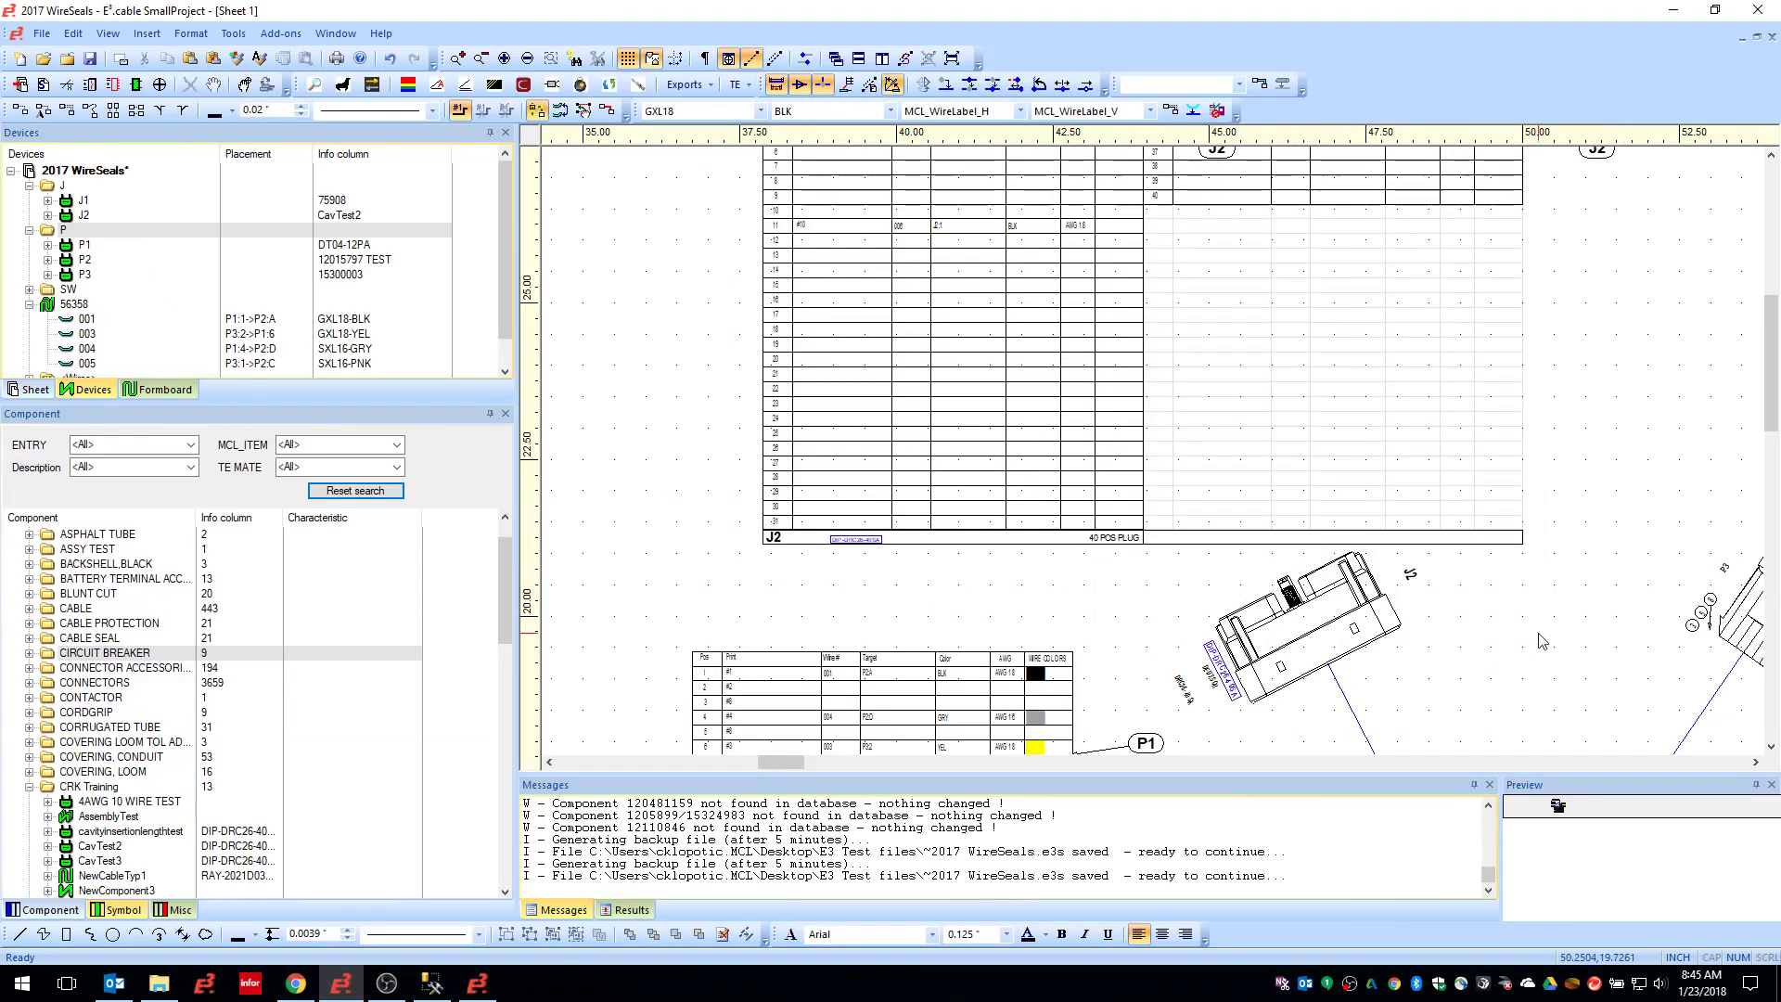
left_click(238, 36)
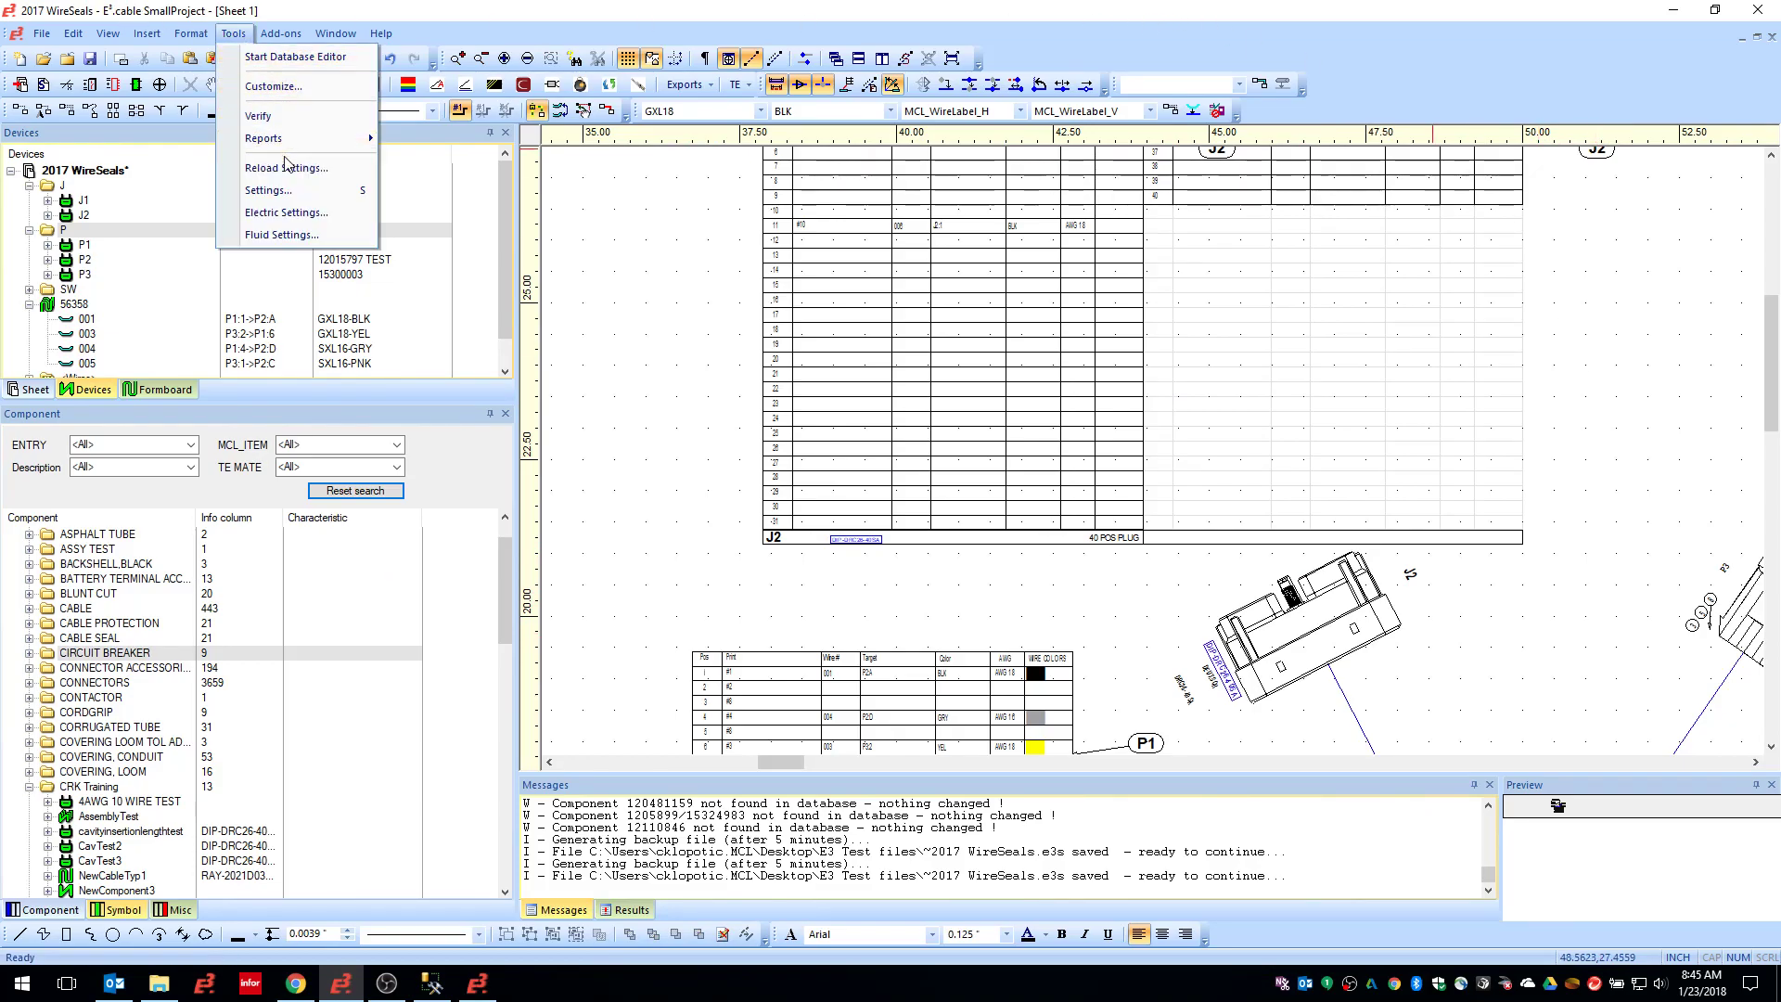
left_click(299, 192)
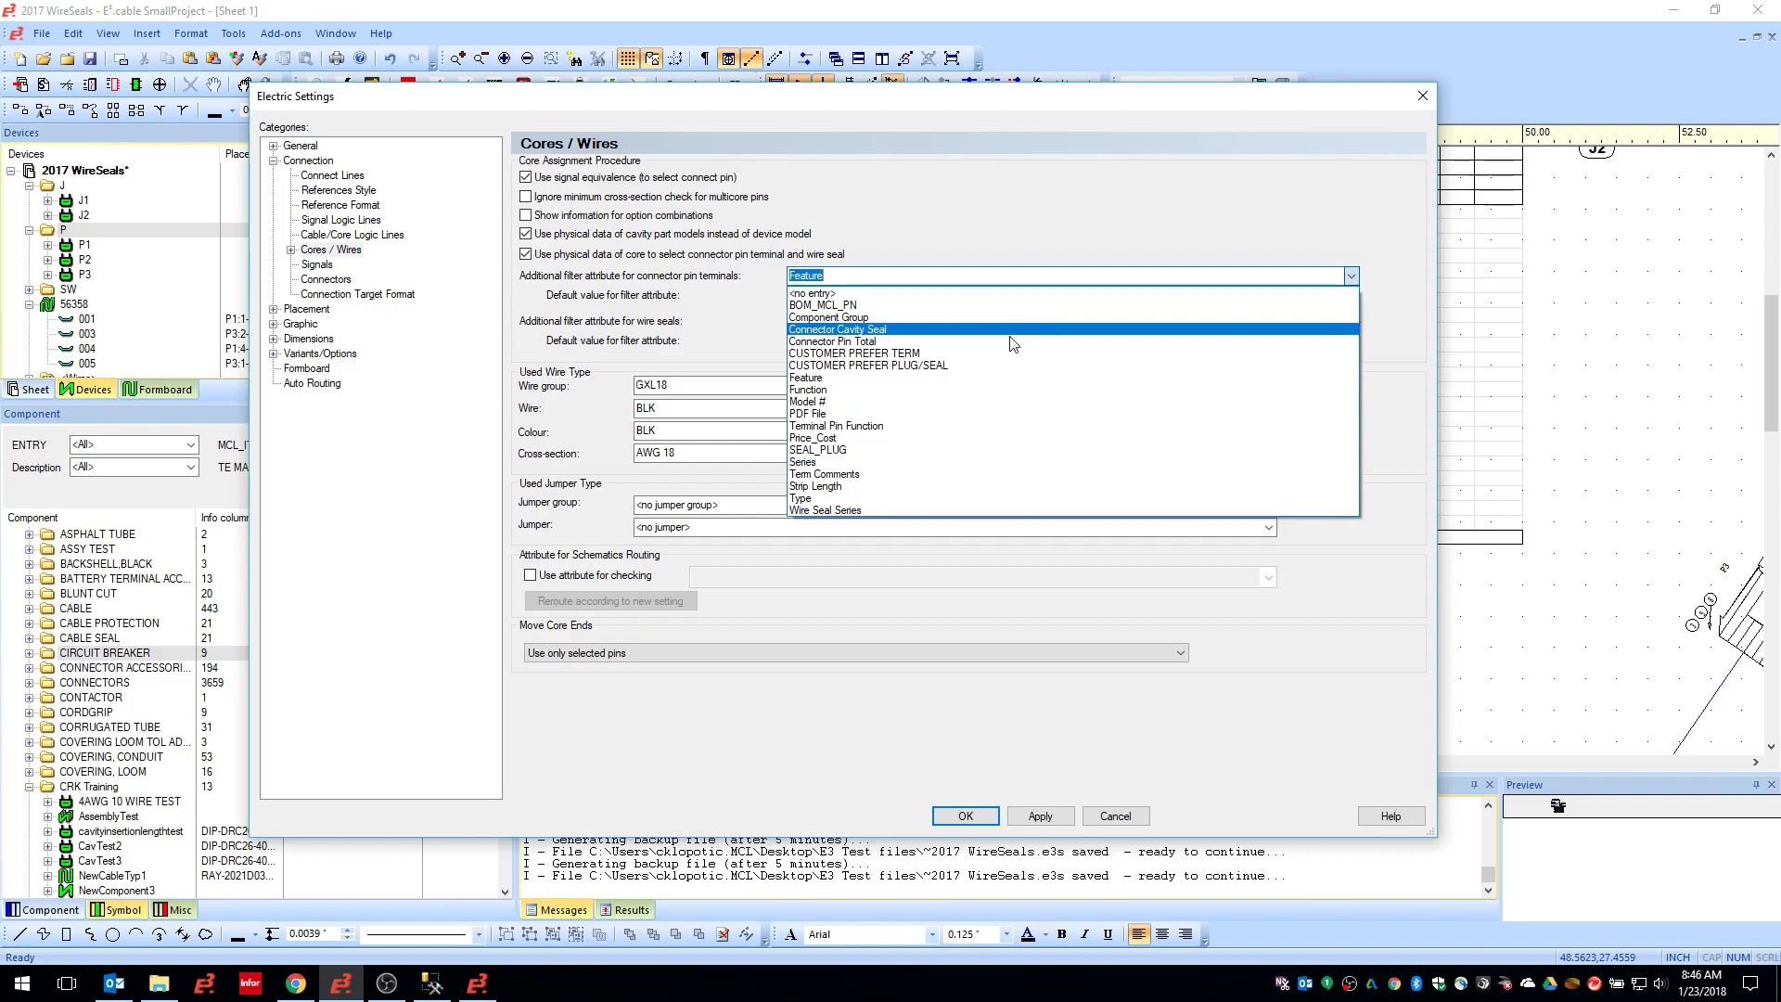
left_click(980, 213)
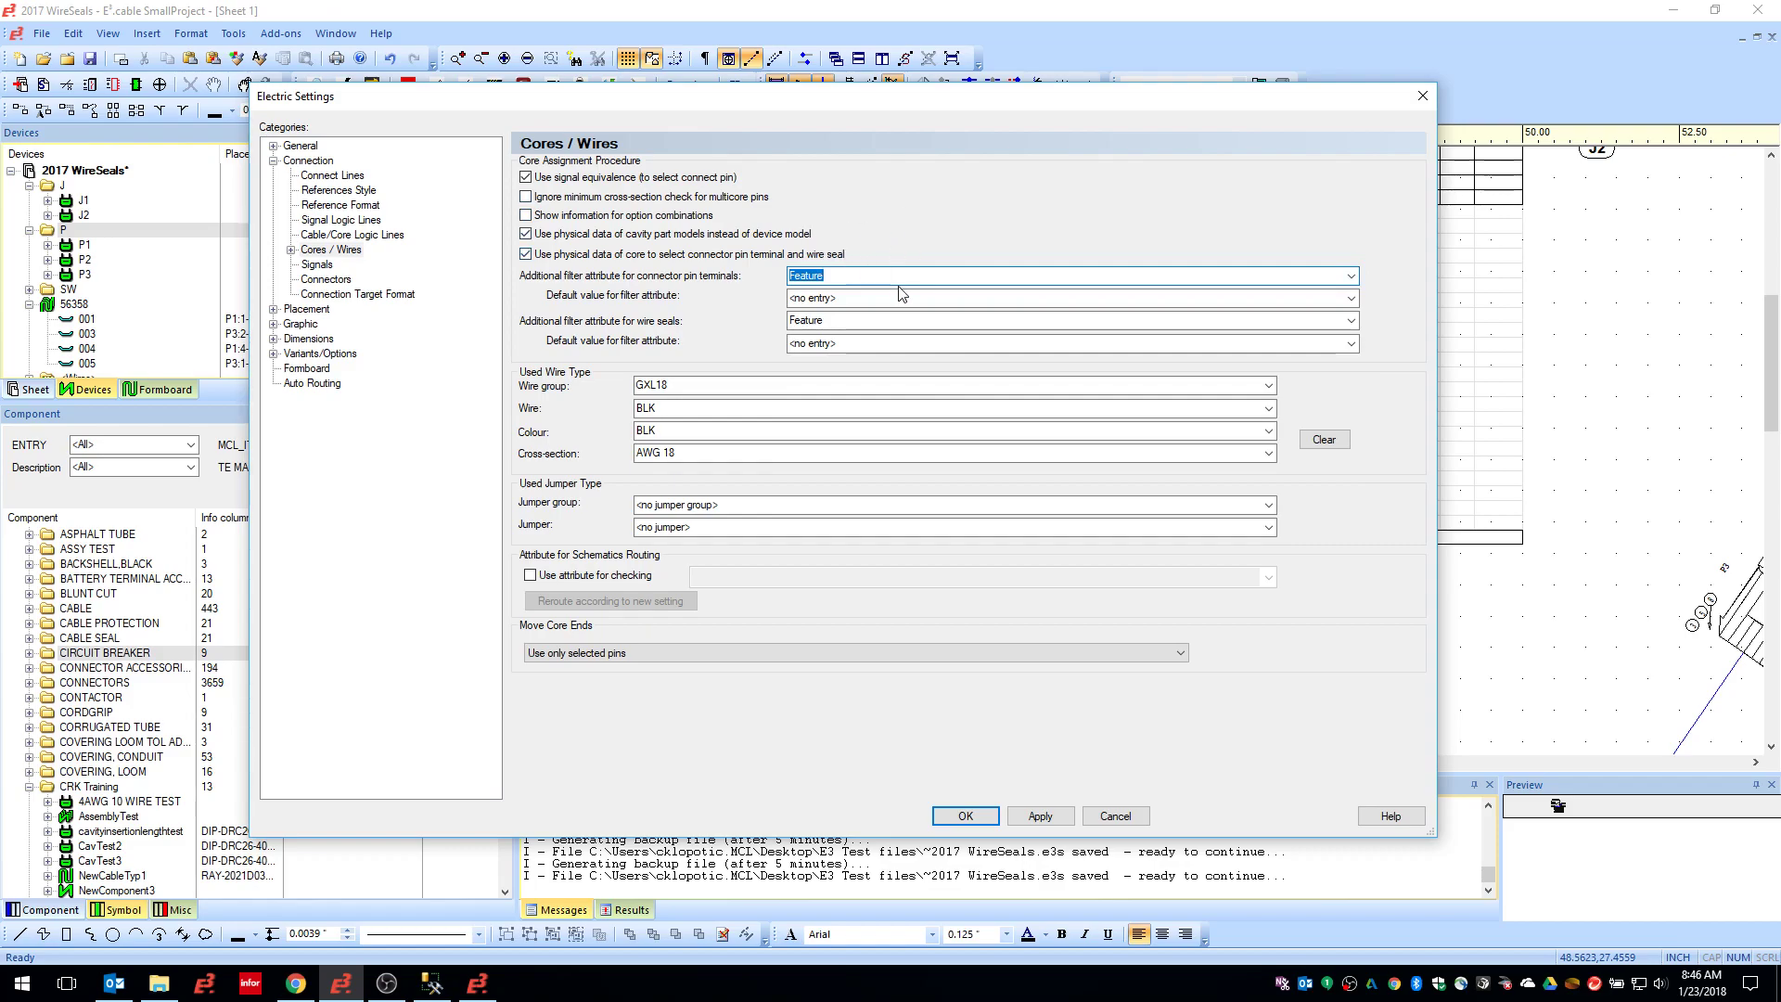
left_click(880, 303)
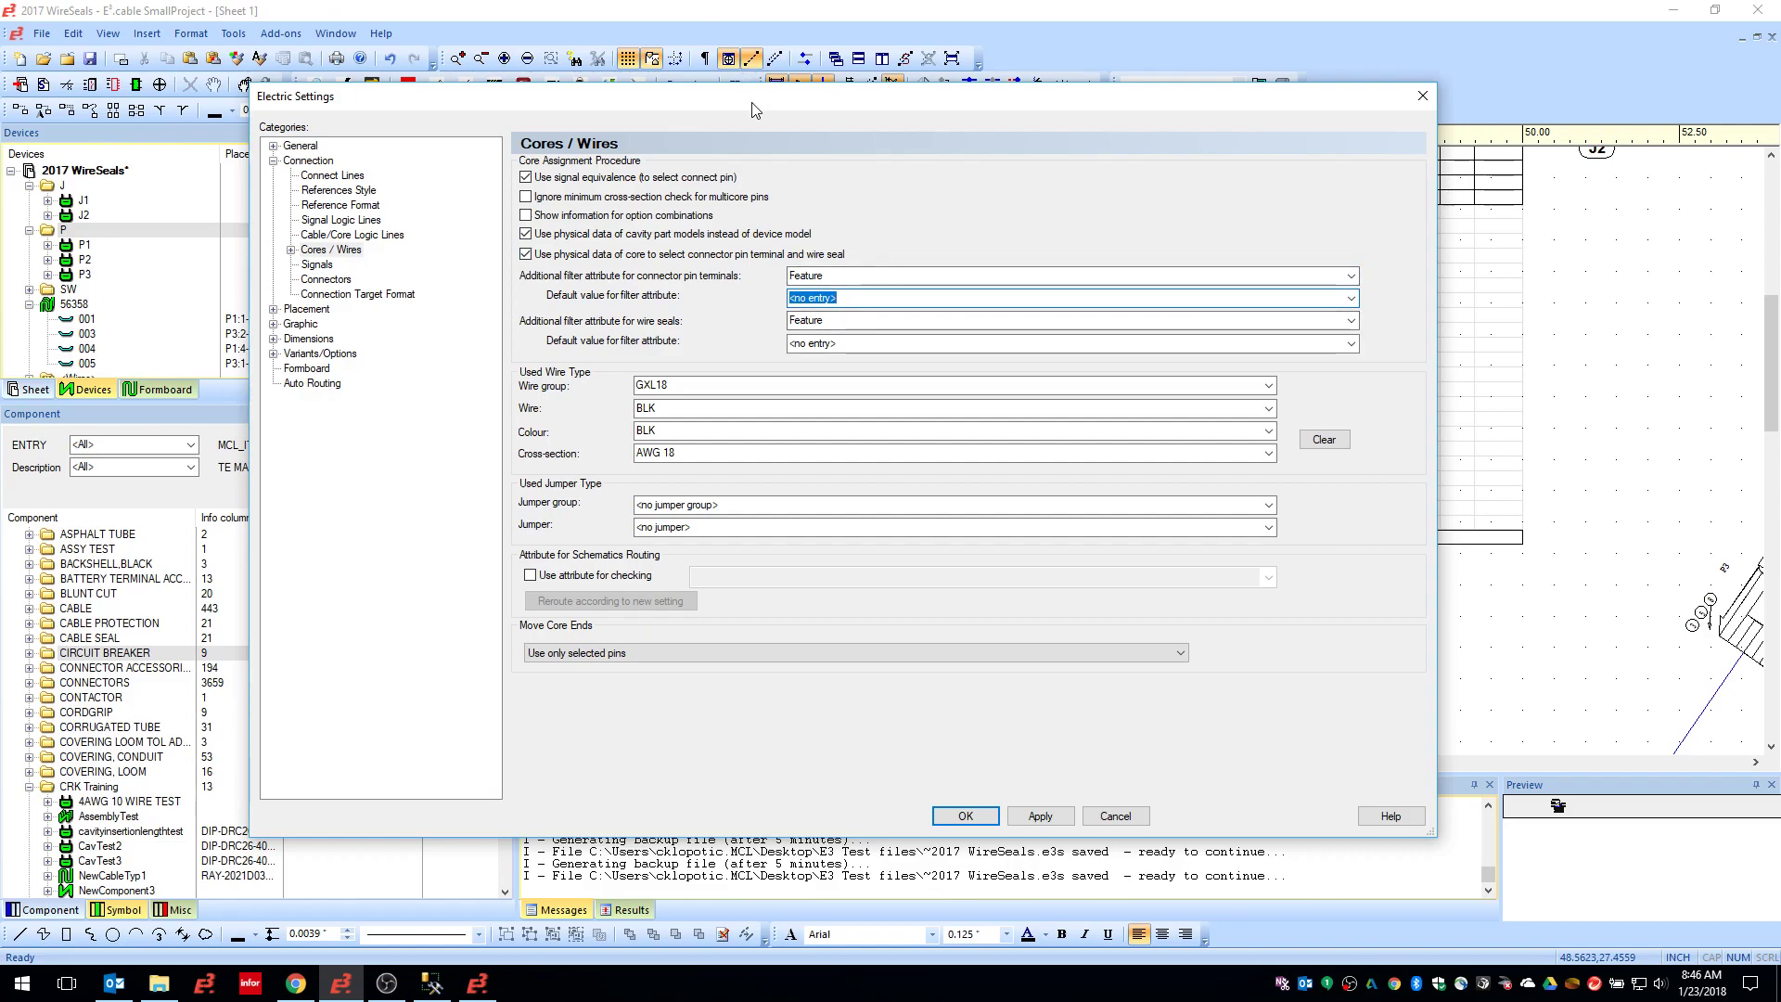
left_click_drag(756, 113, 740, 93)
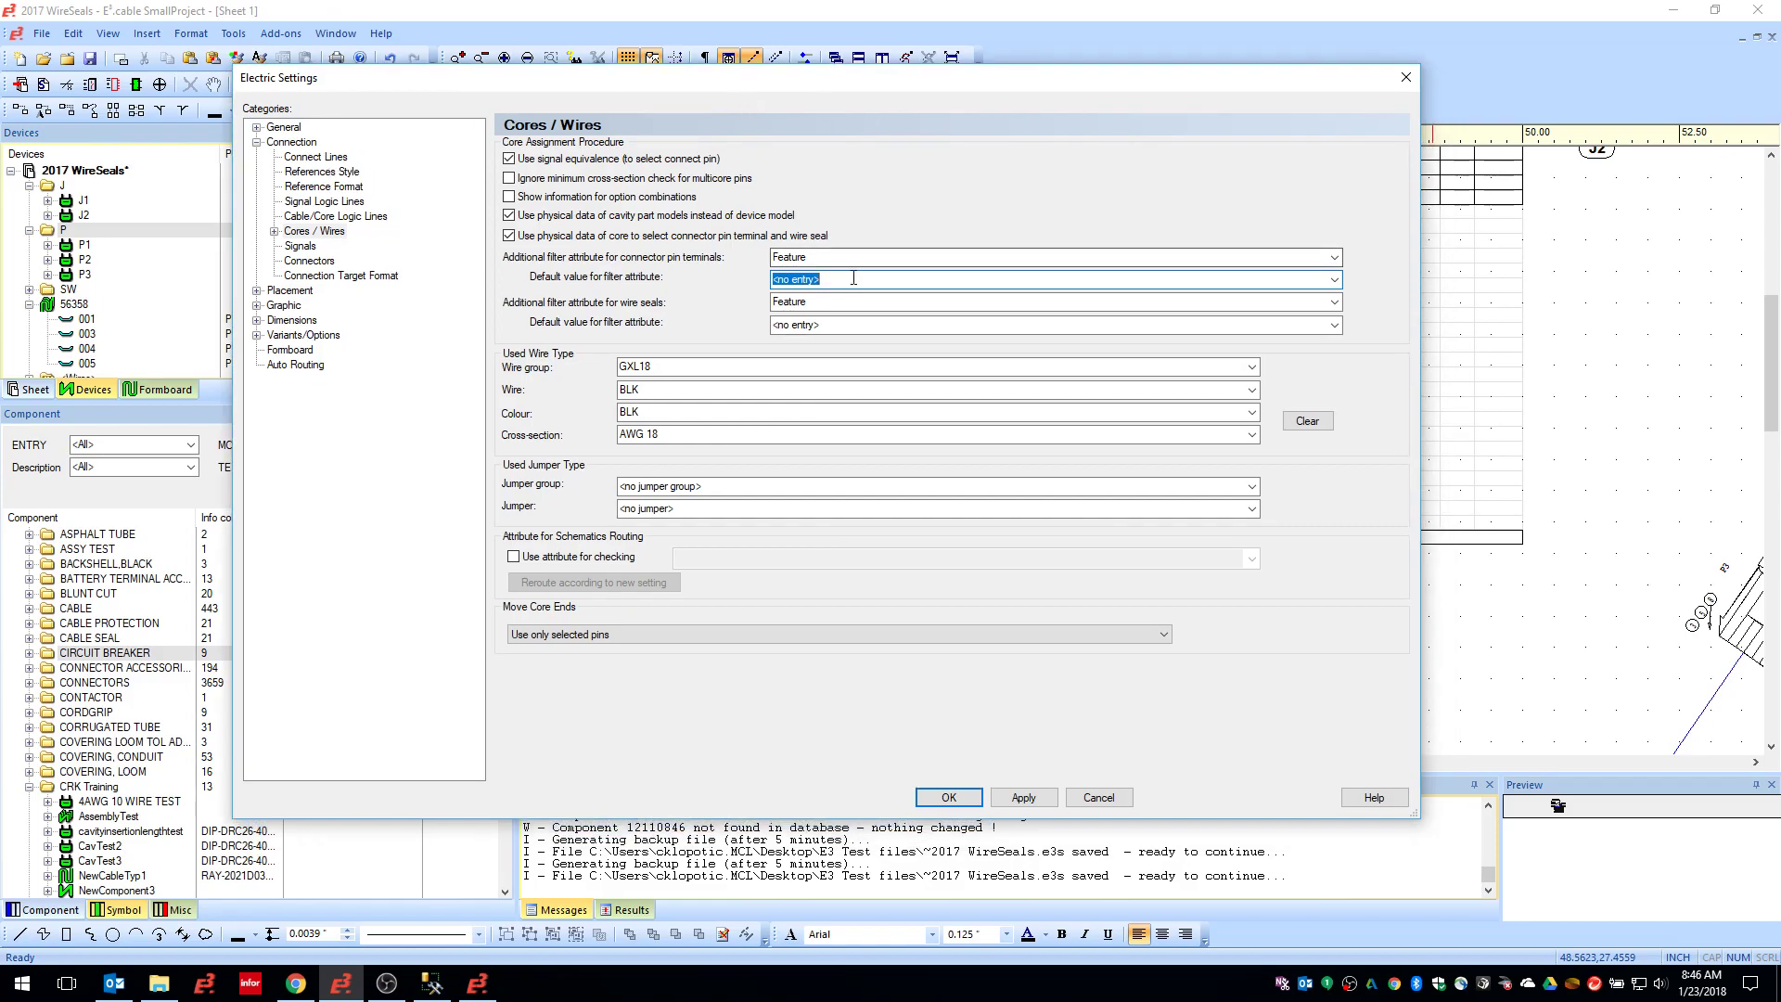
Try GOL as the default filter attribute value for connector pin terminals, and cancel the settings
type("GOL")
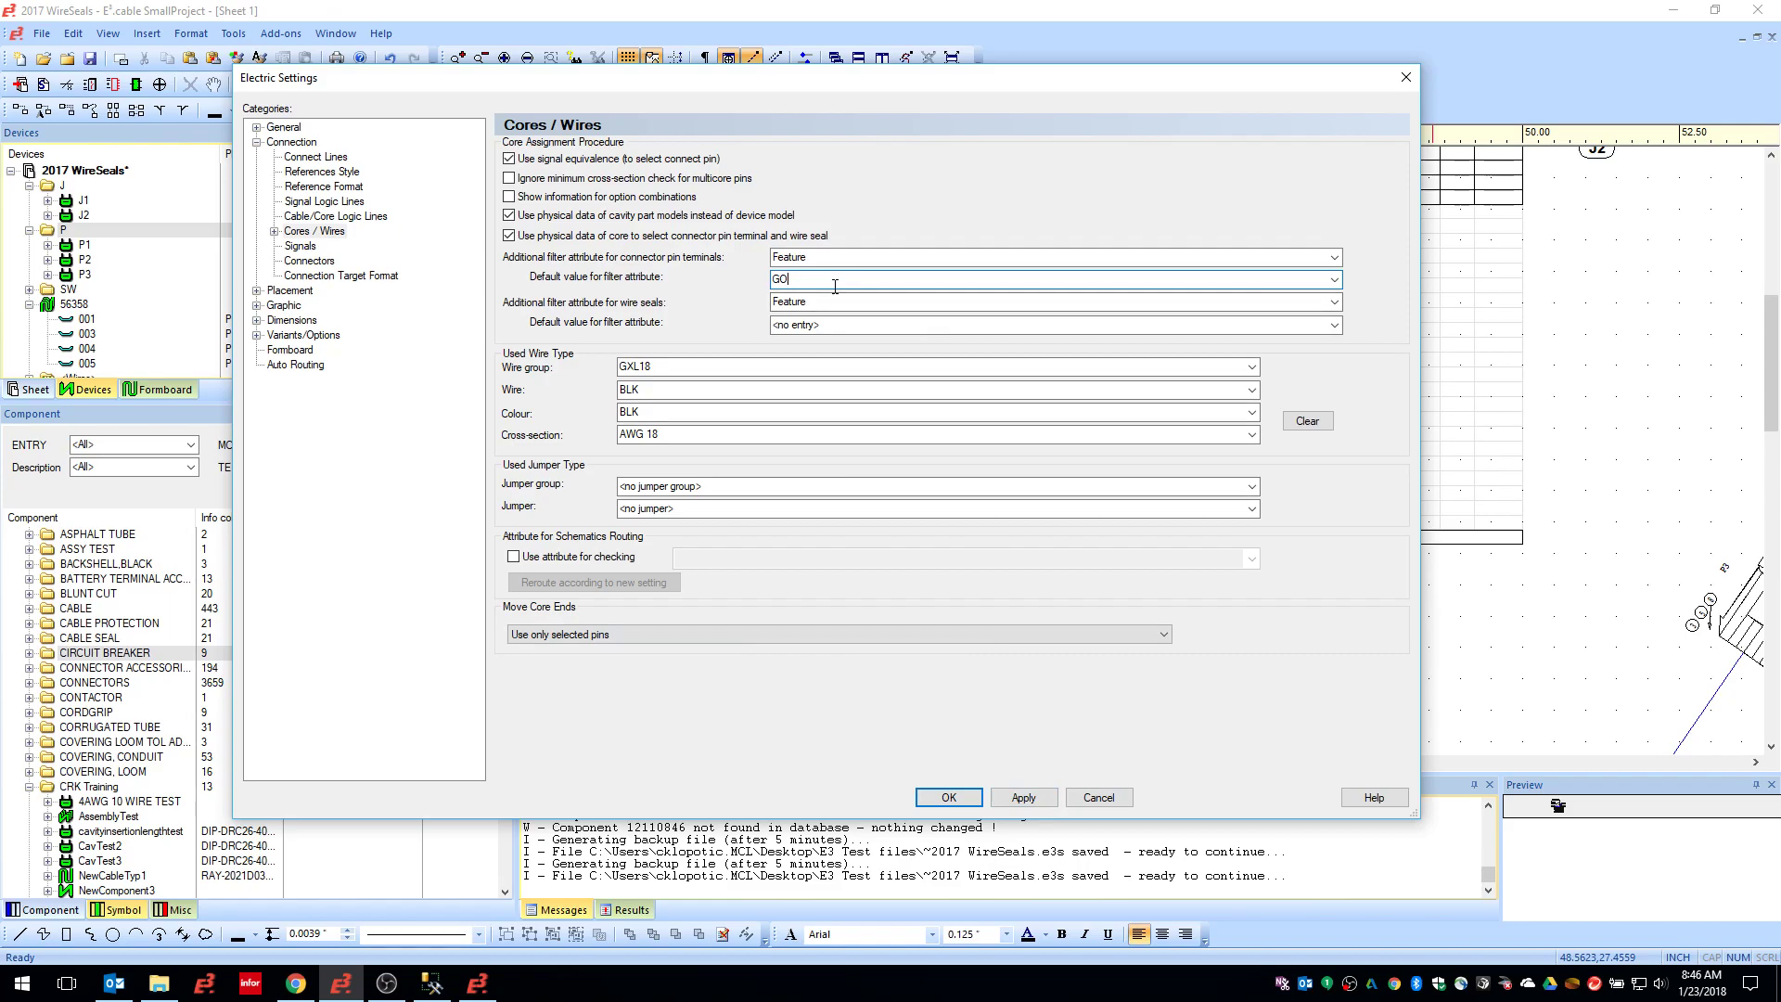
left_click(833, 259)
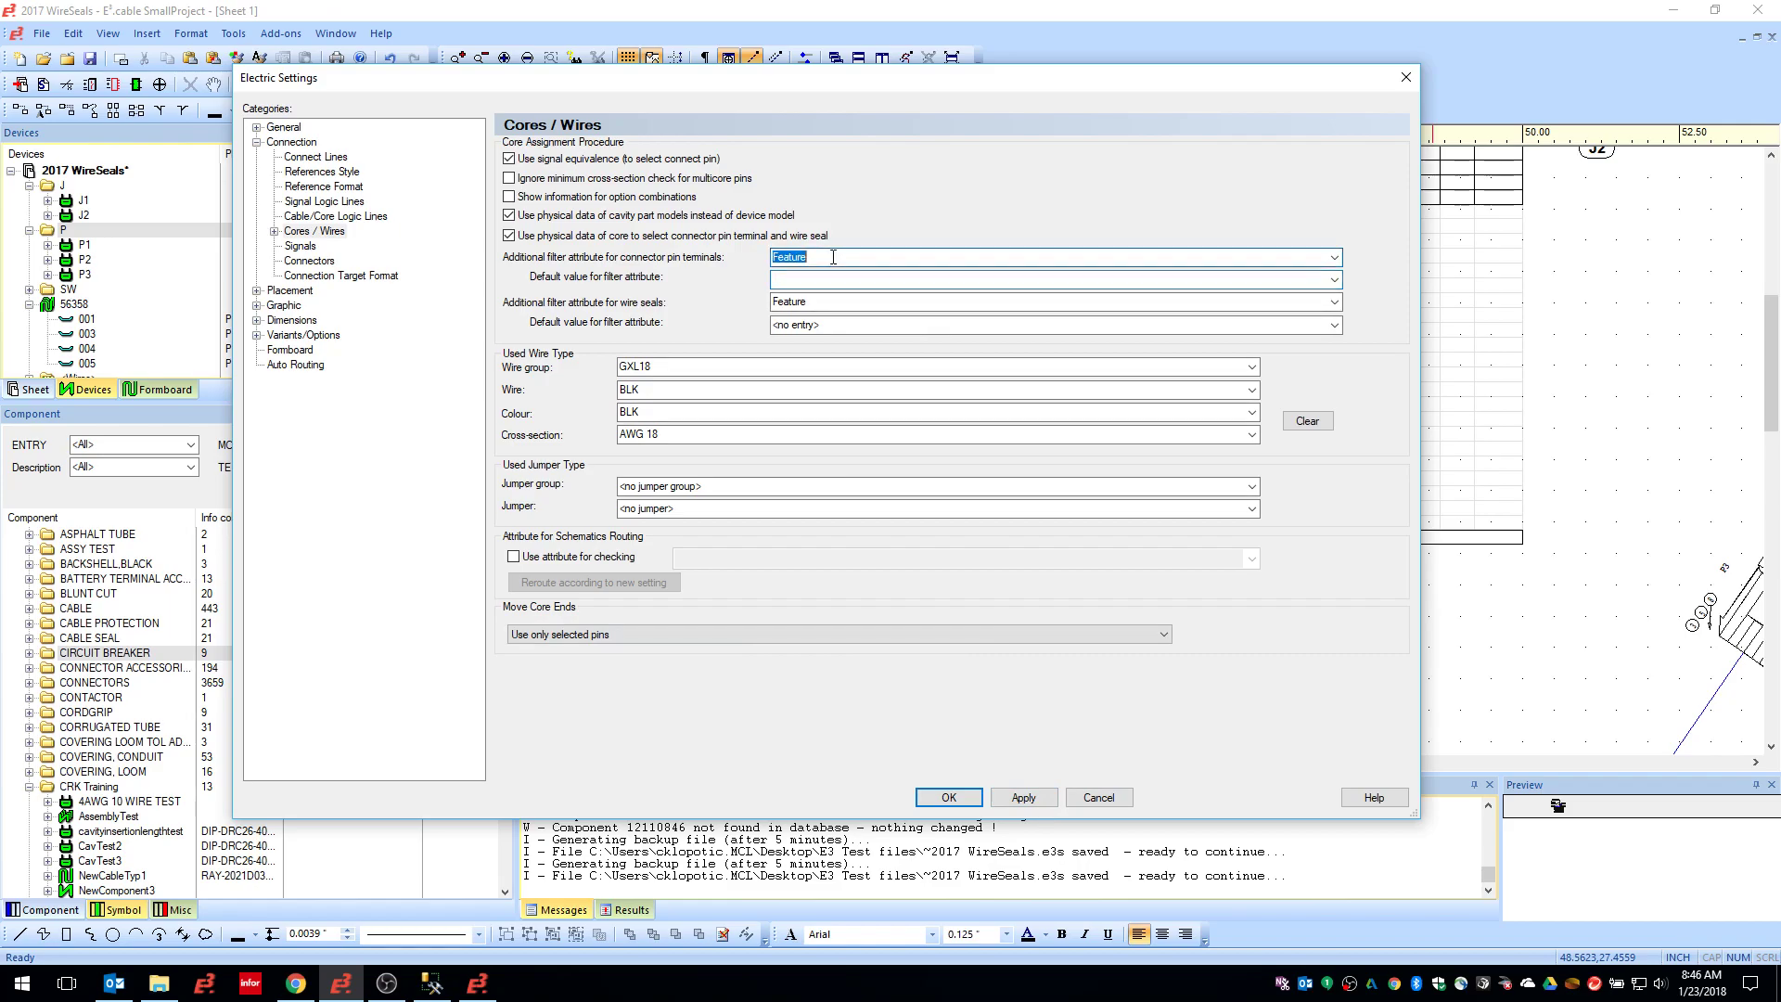
left_click(1119, 805)
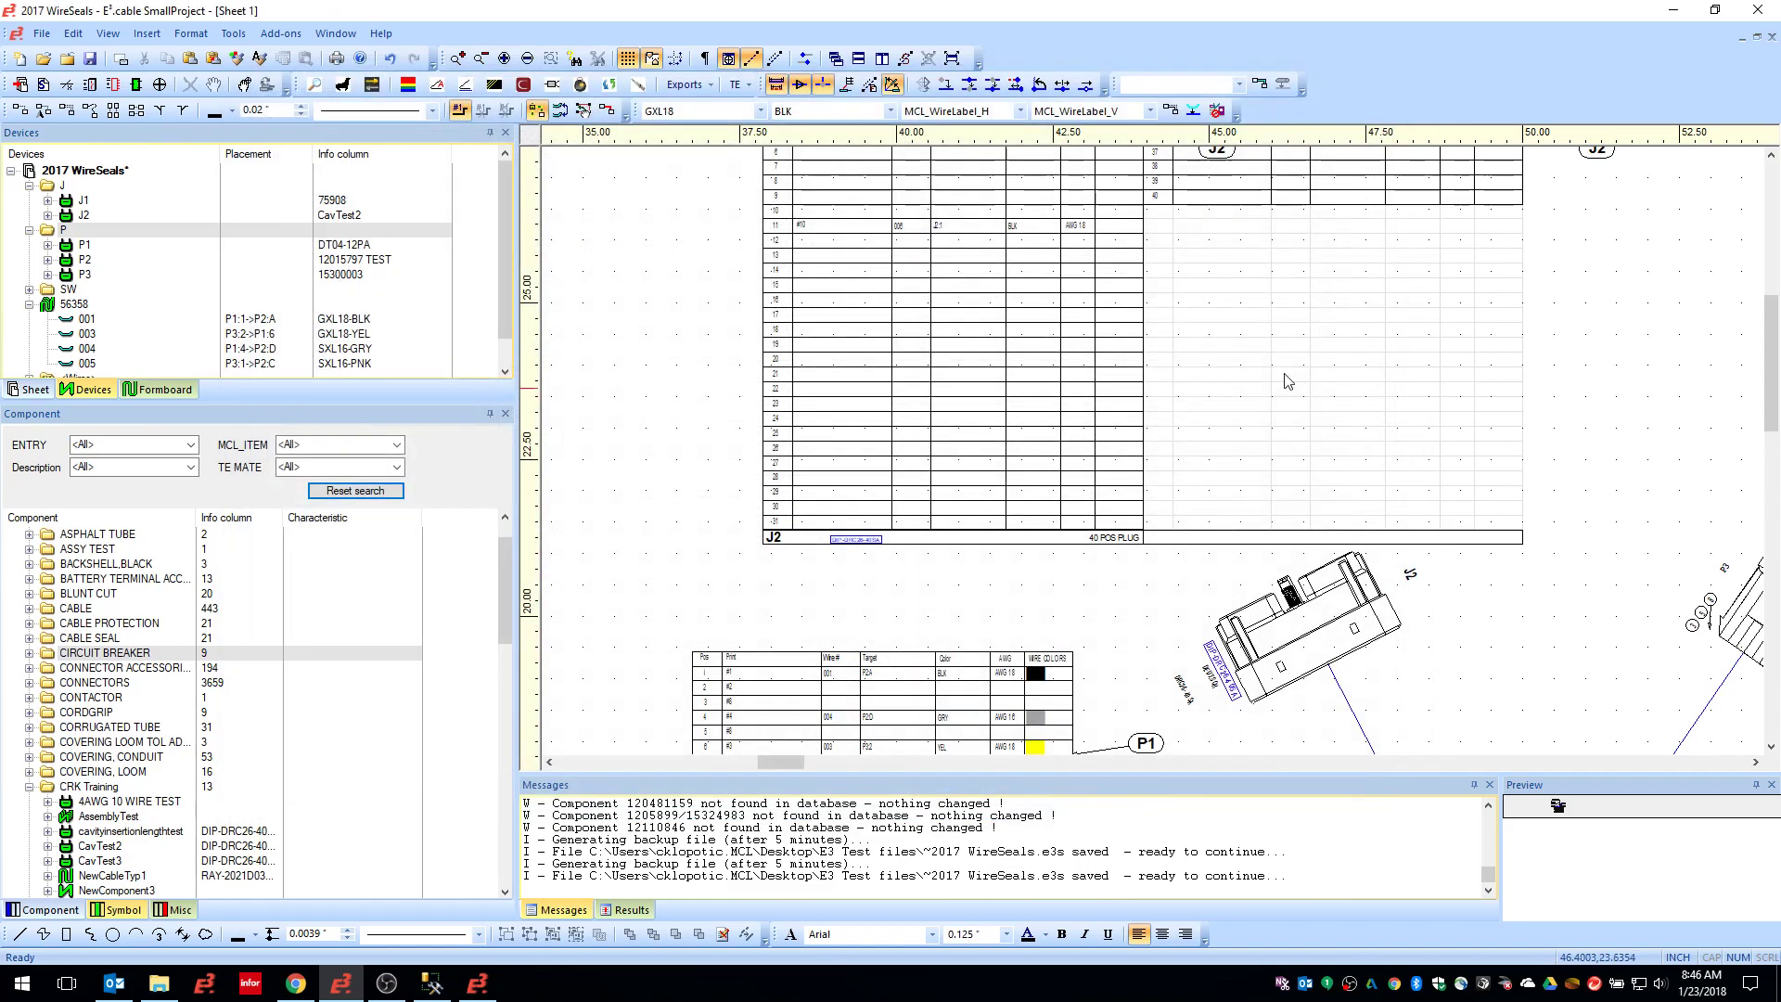
scroll(1273, 609, "up", 3)
scroll(1275, 568, "down", 3)
left_click(1331, 640)
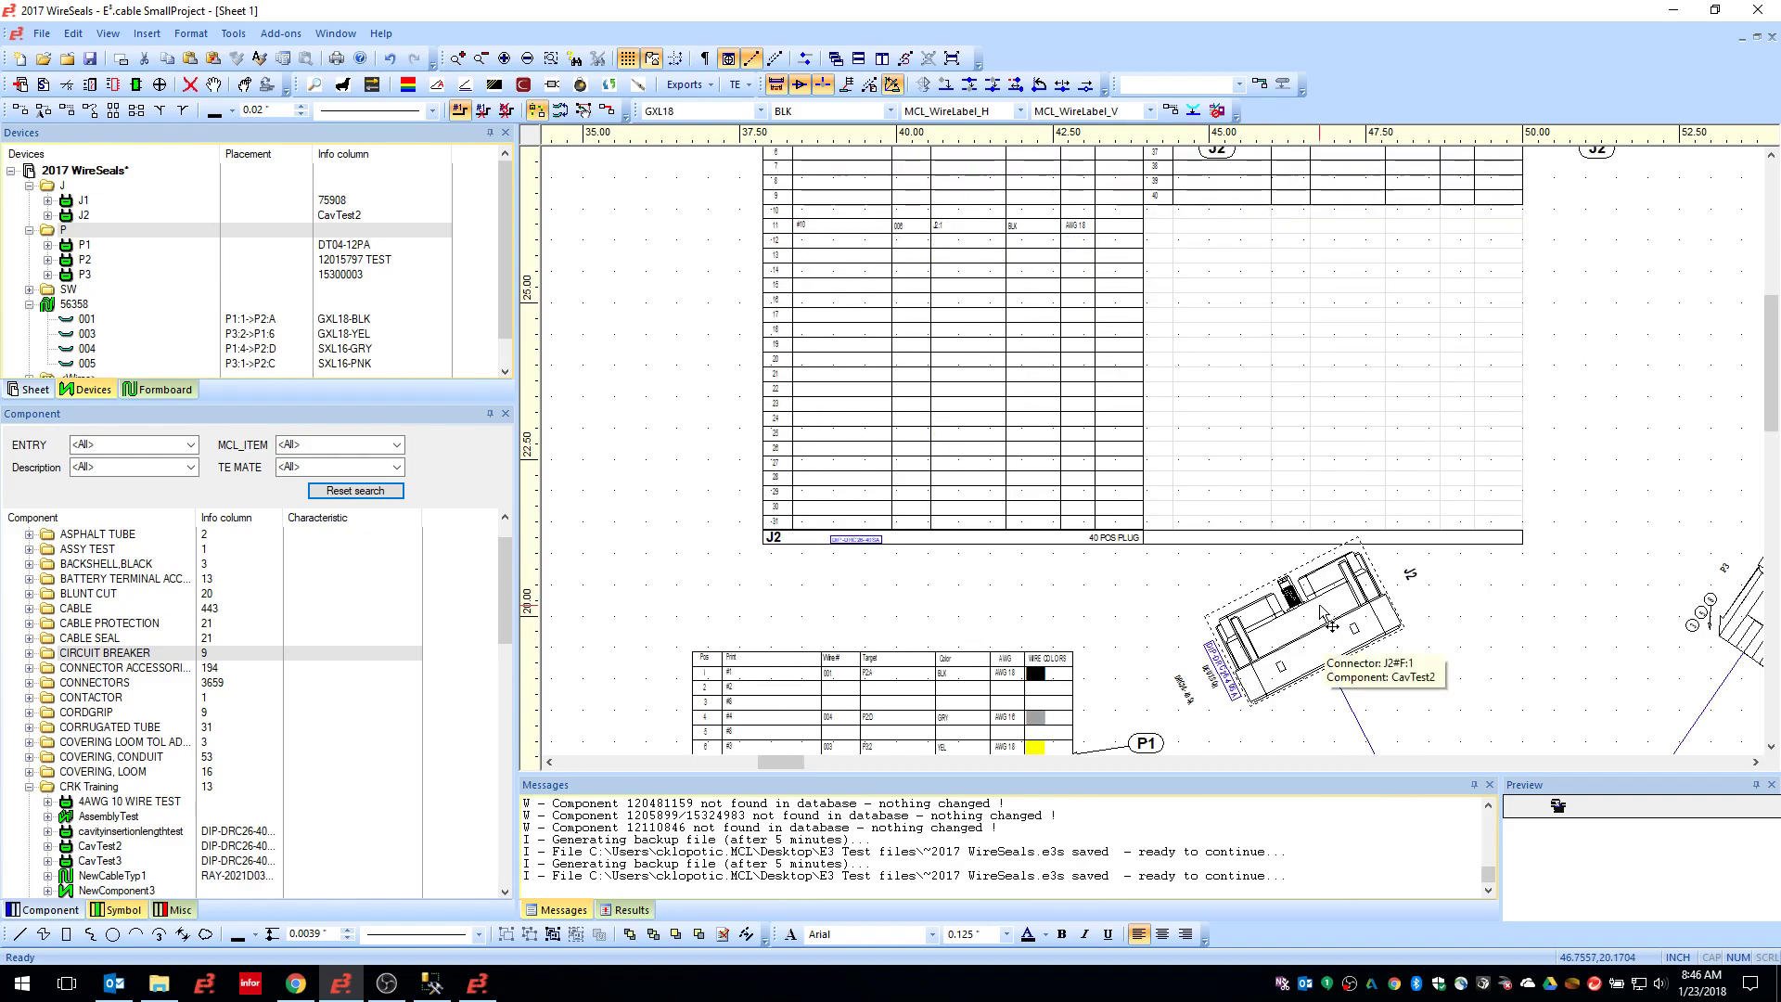
right_click(1356, 641)
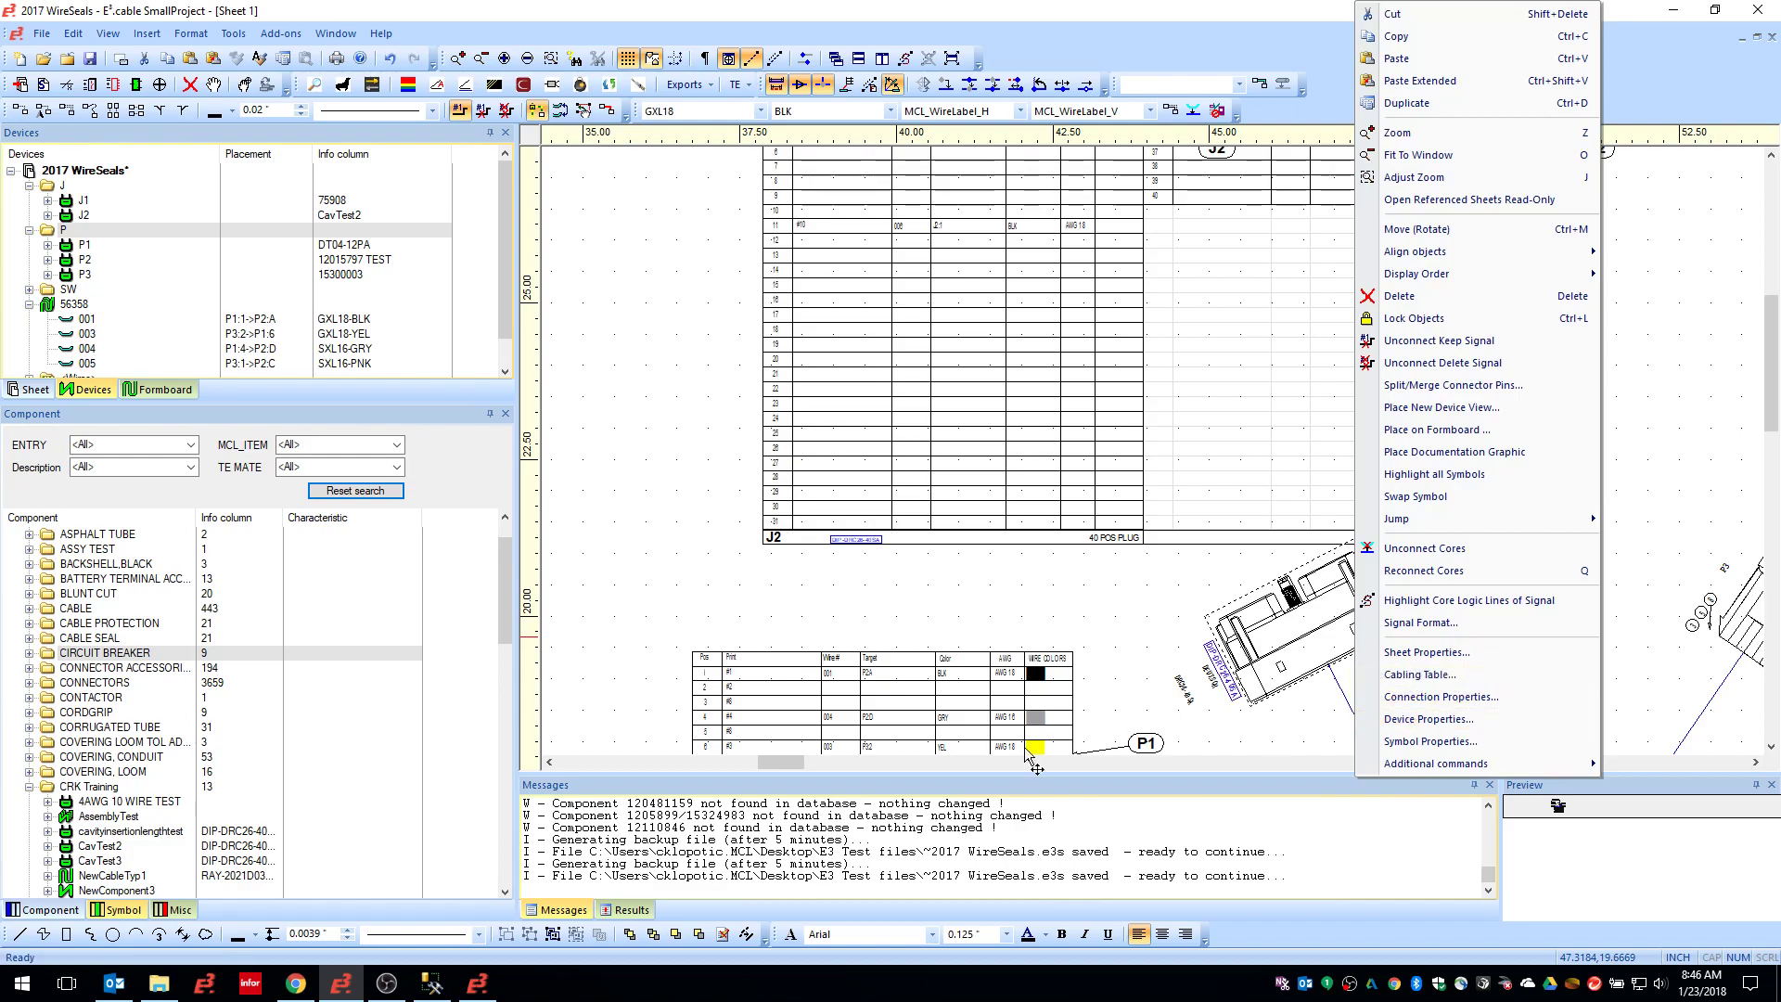
Switch to the E3 database editor and examine the active pin terminal and valid cavity parts of the CavTest2 component
left_click(478, 983)
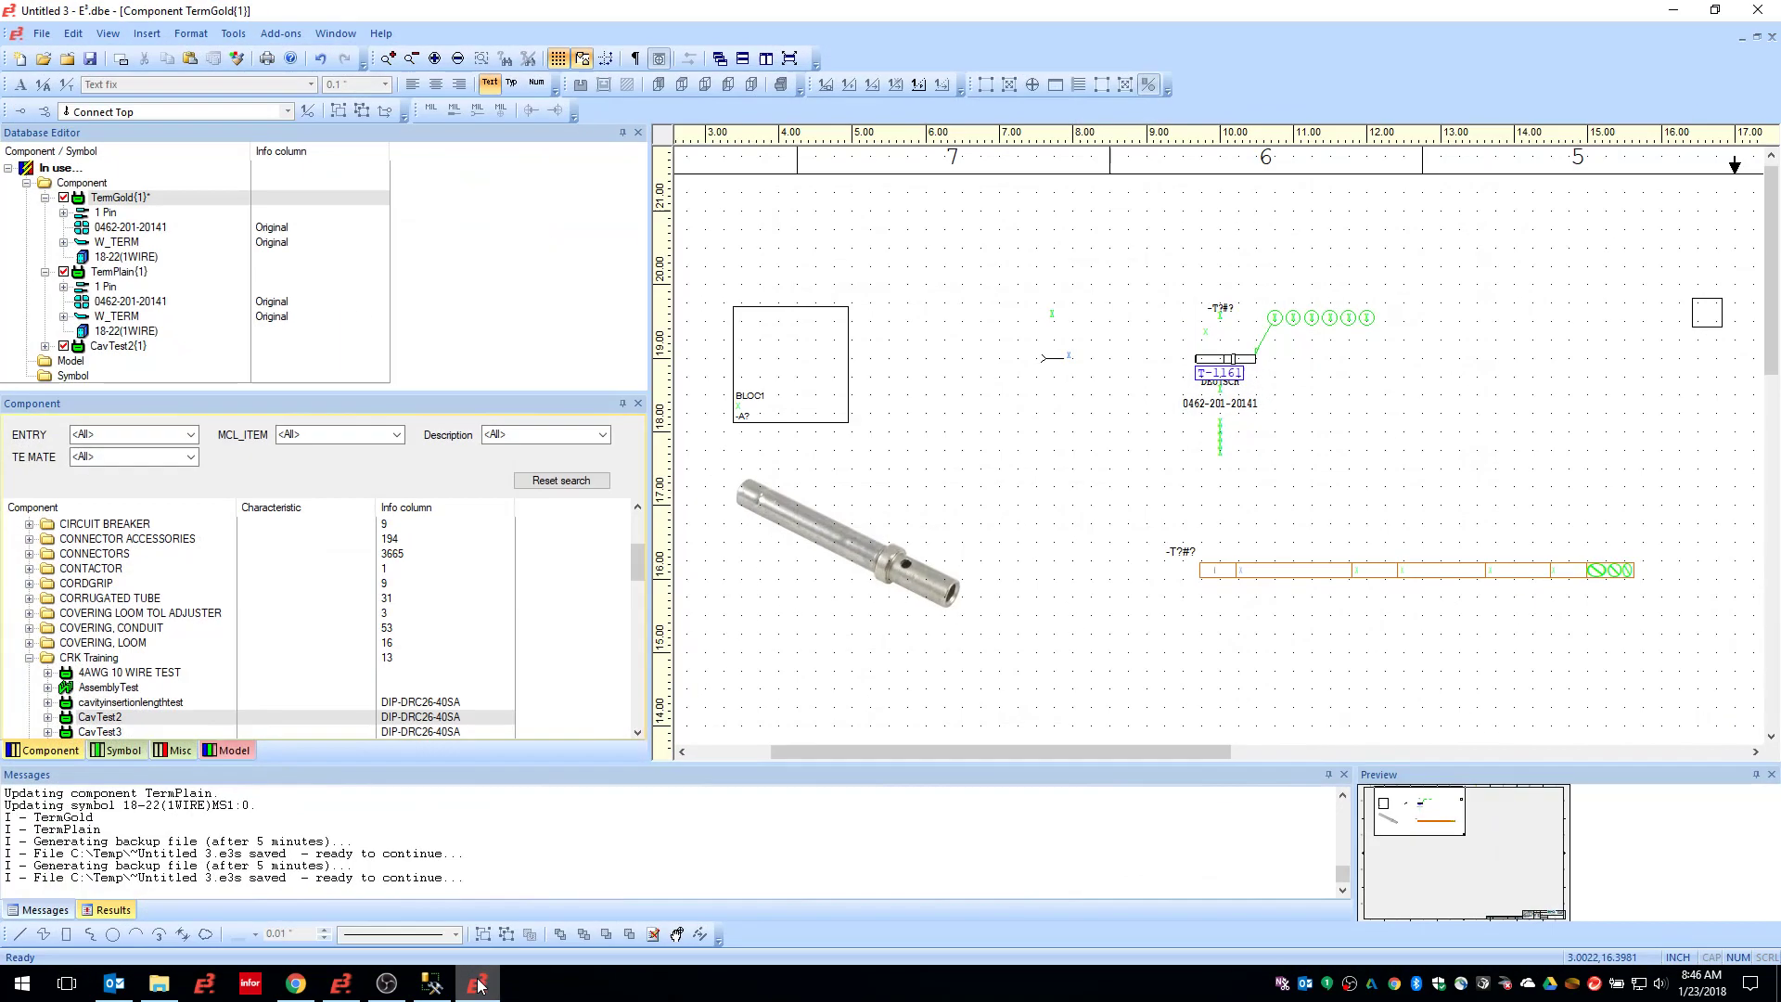
double_click(118, 345)
right_click(939, 526)
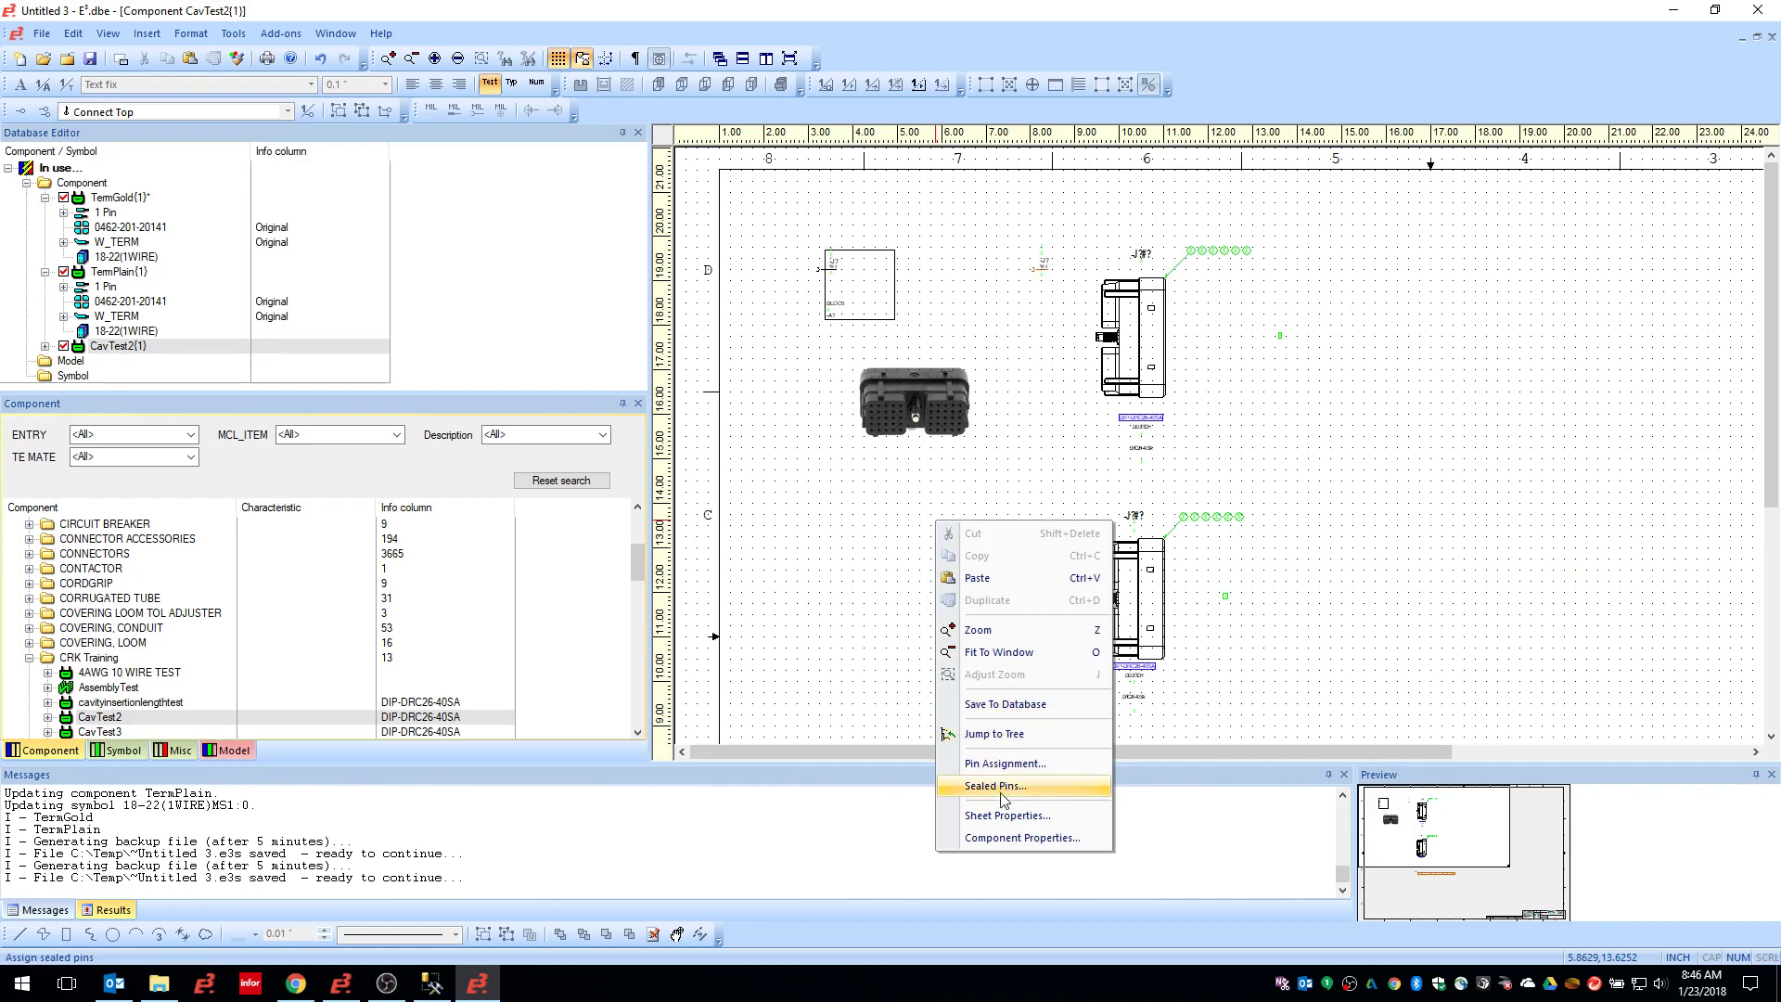
left_click(1020, 838)
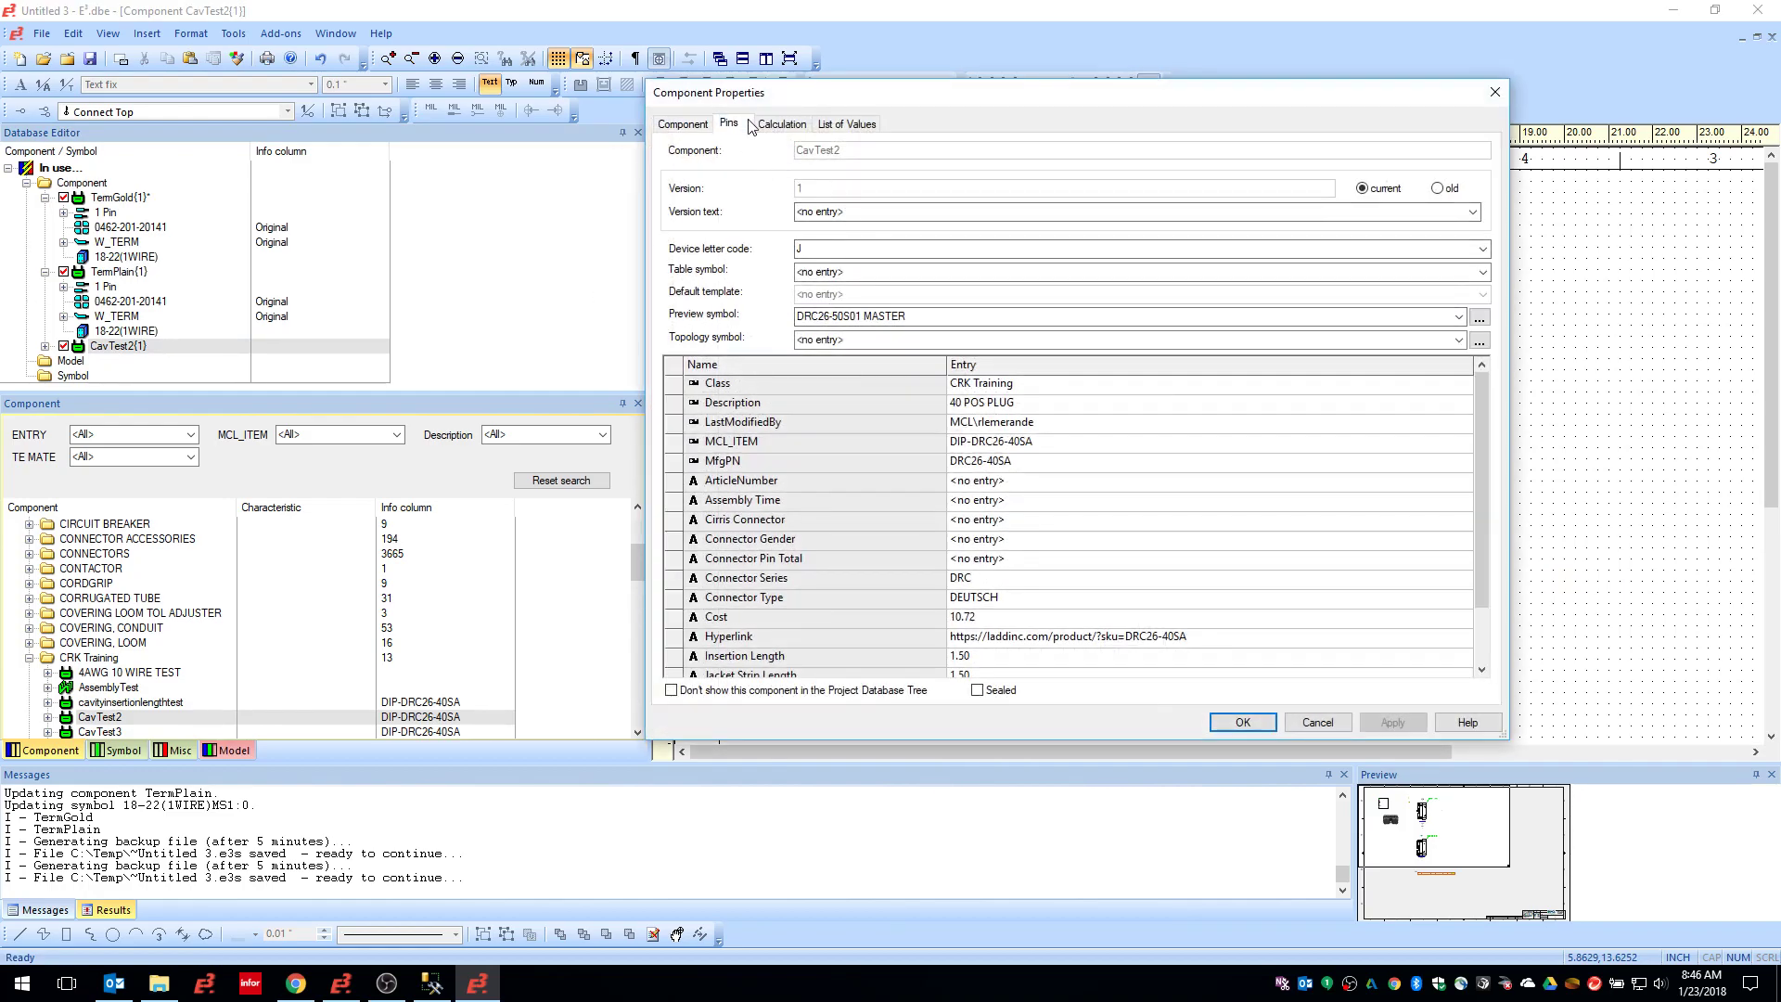
left_click(733, 124)
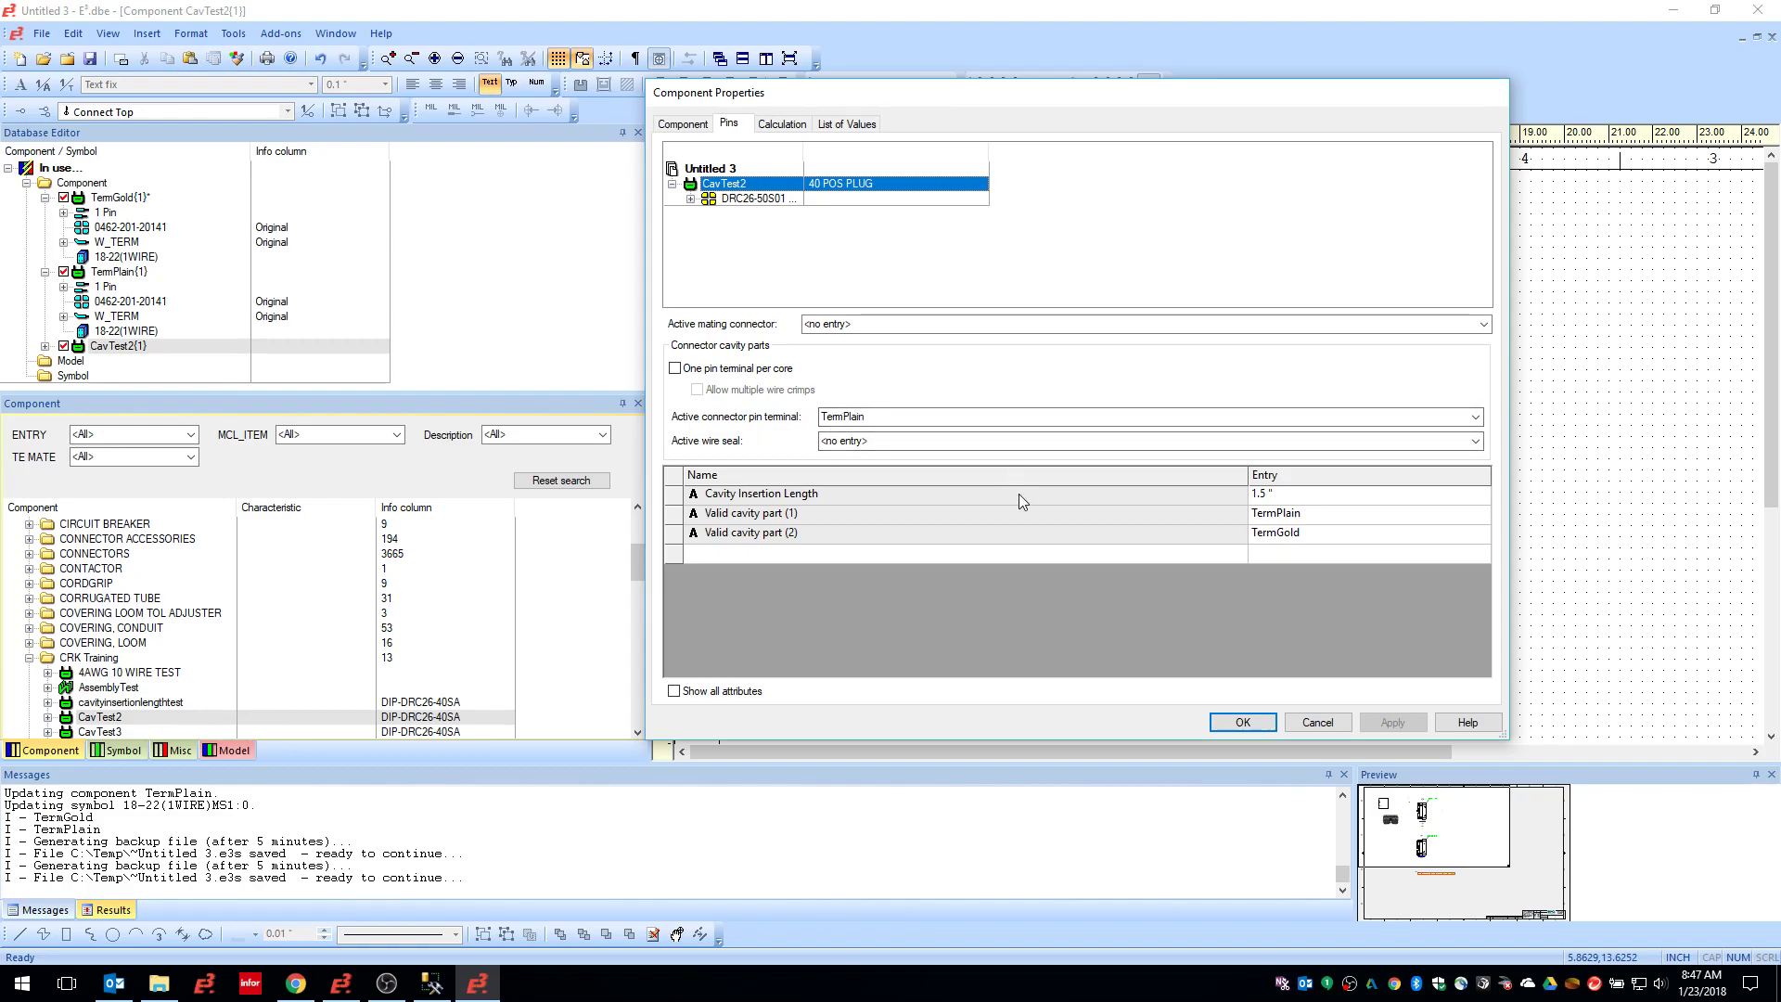
key("Return")
Switch back to the 2017 WireSeals project and examine connector J2's pin terminals and the attributes of its pin 1
left_click(483, 991)
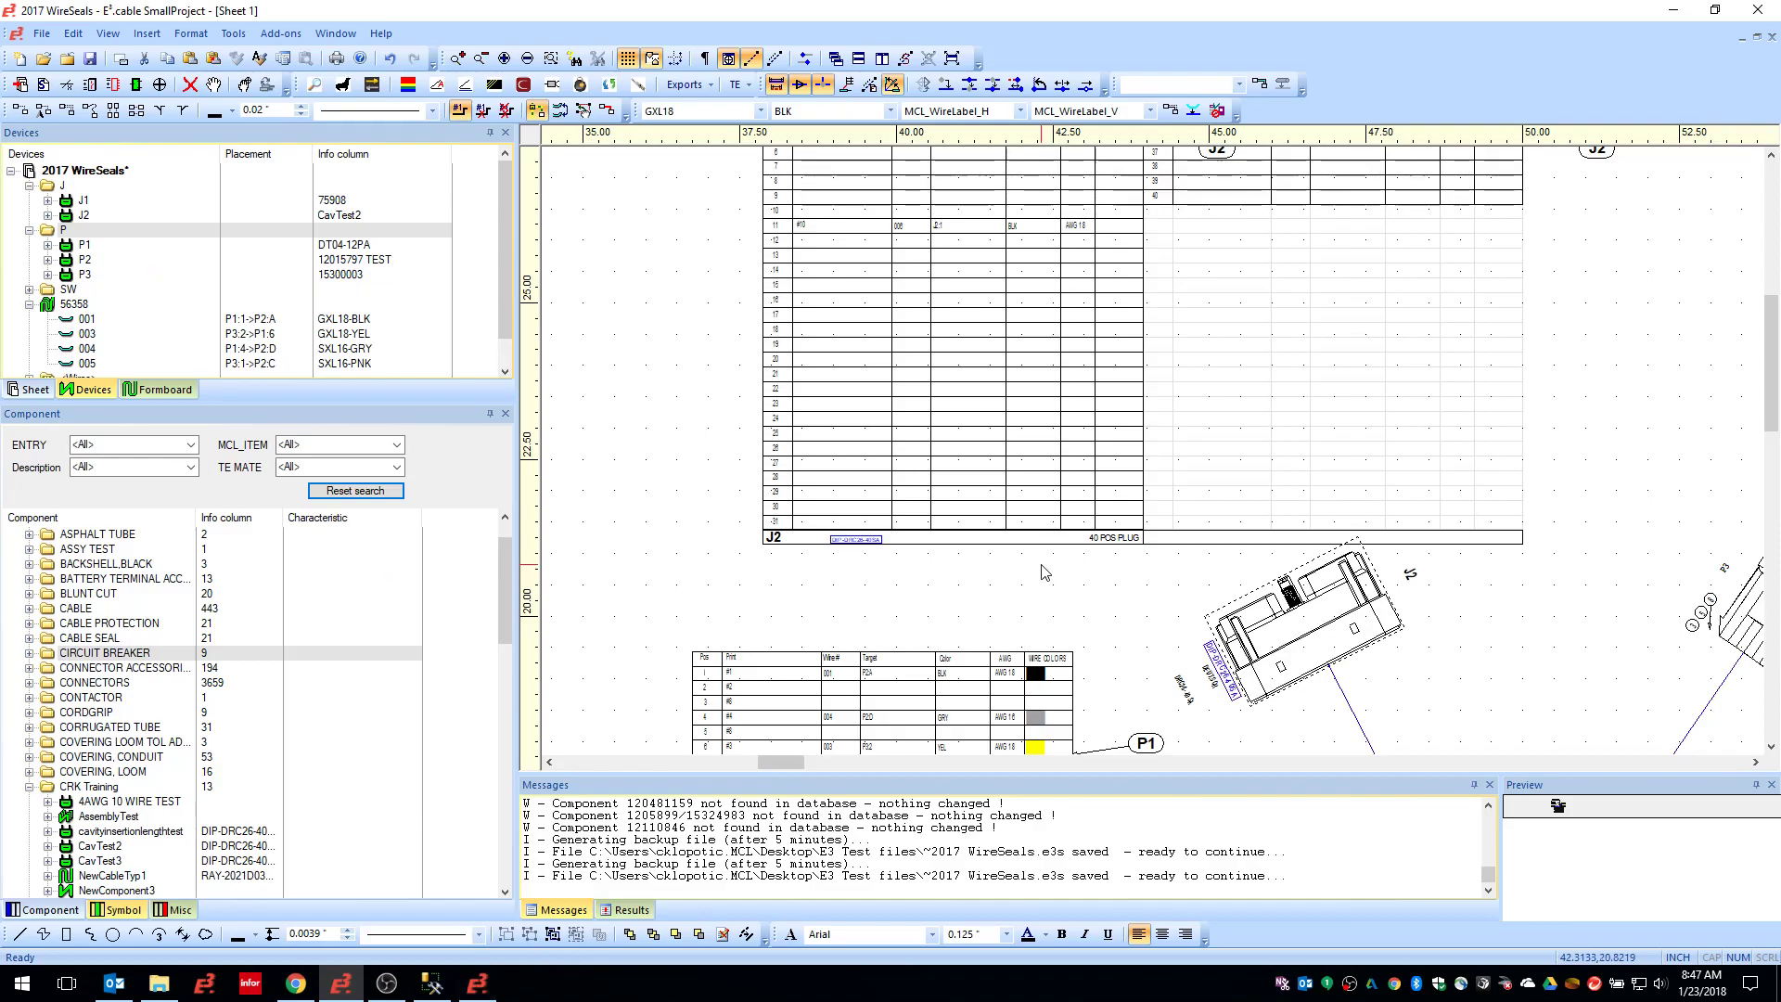
right_click(1342, 647)
left_click(1414, 719)
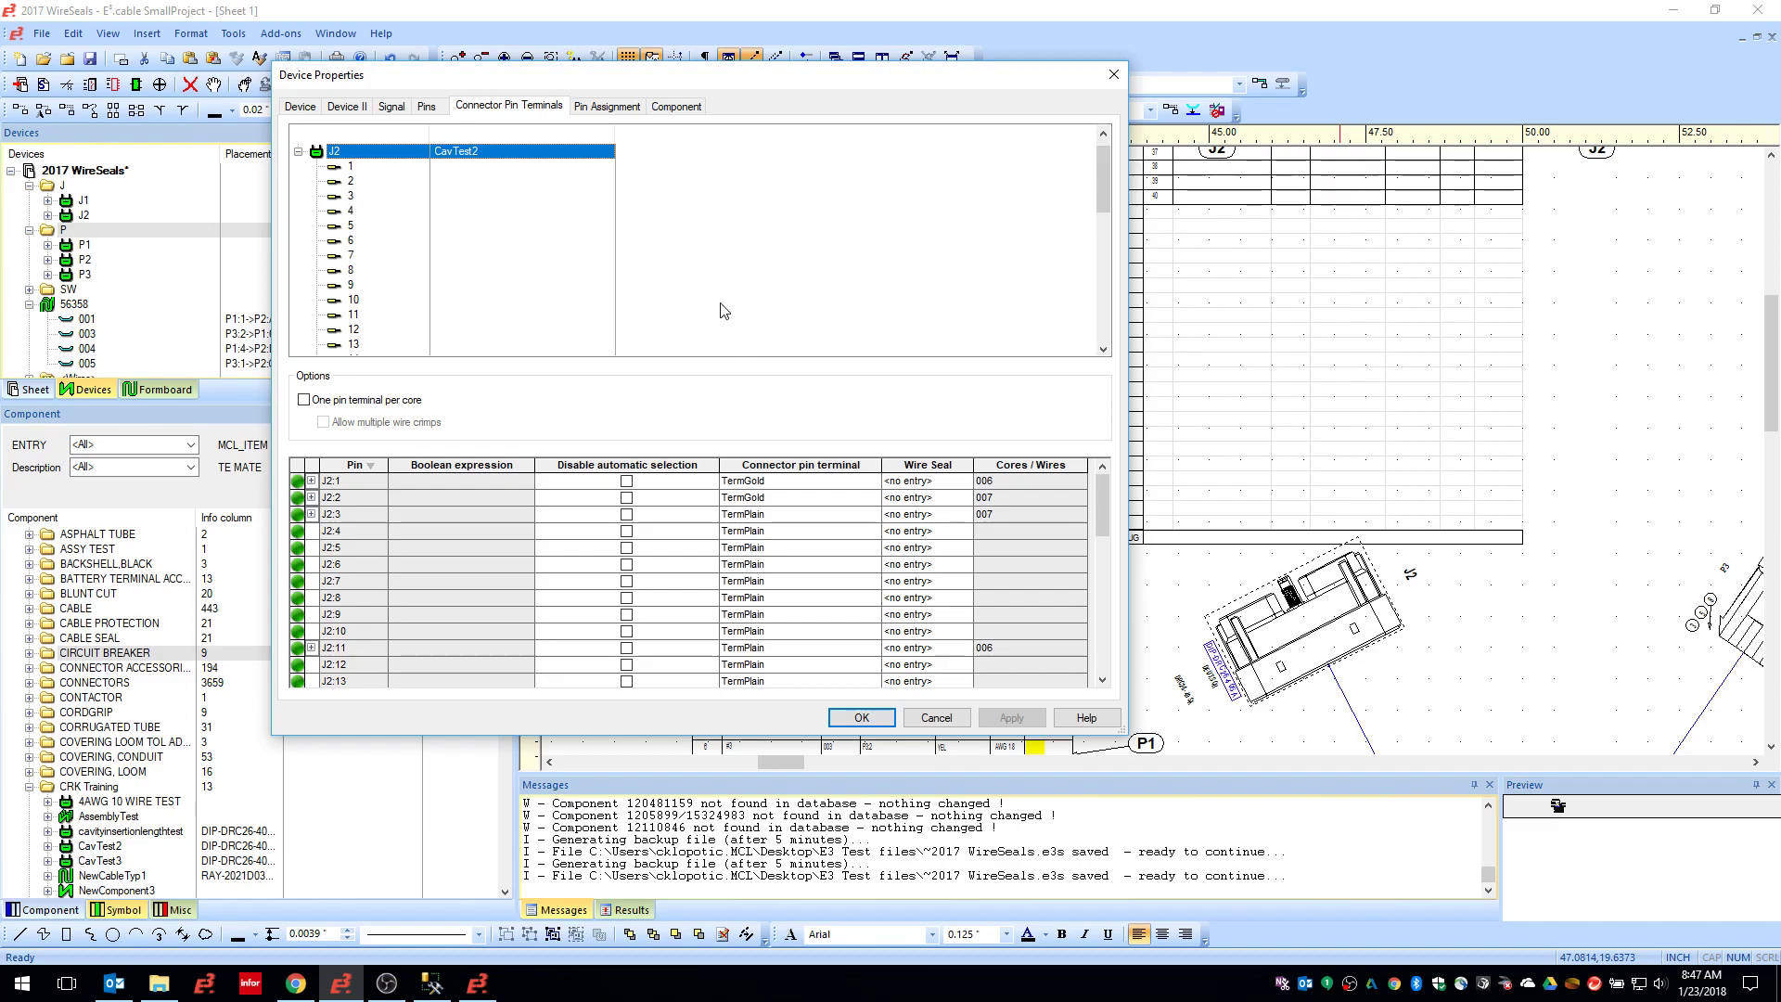
left_click_drag(557, 74, 629, 91)
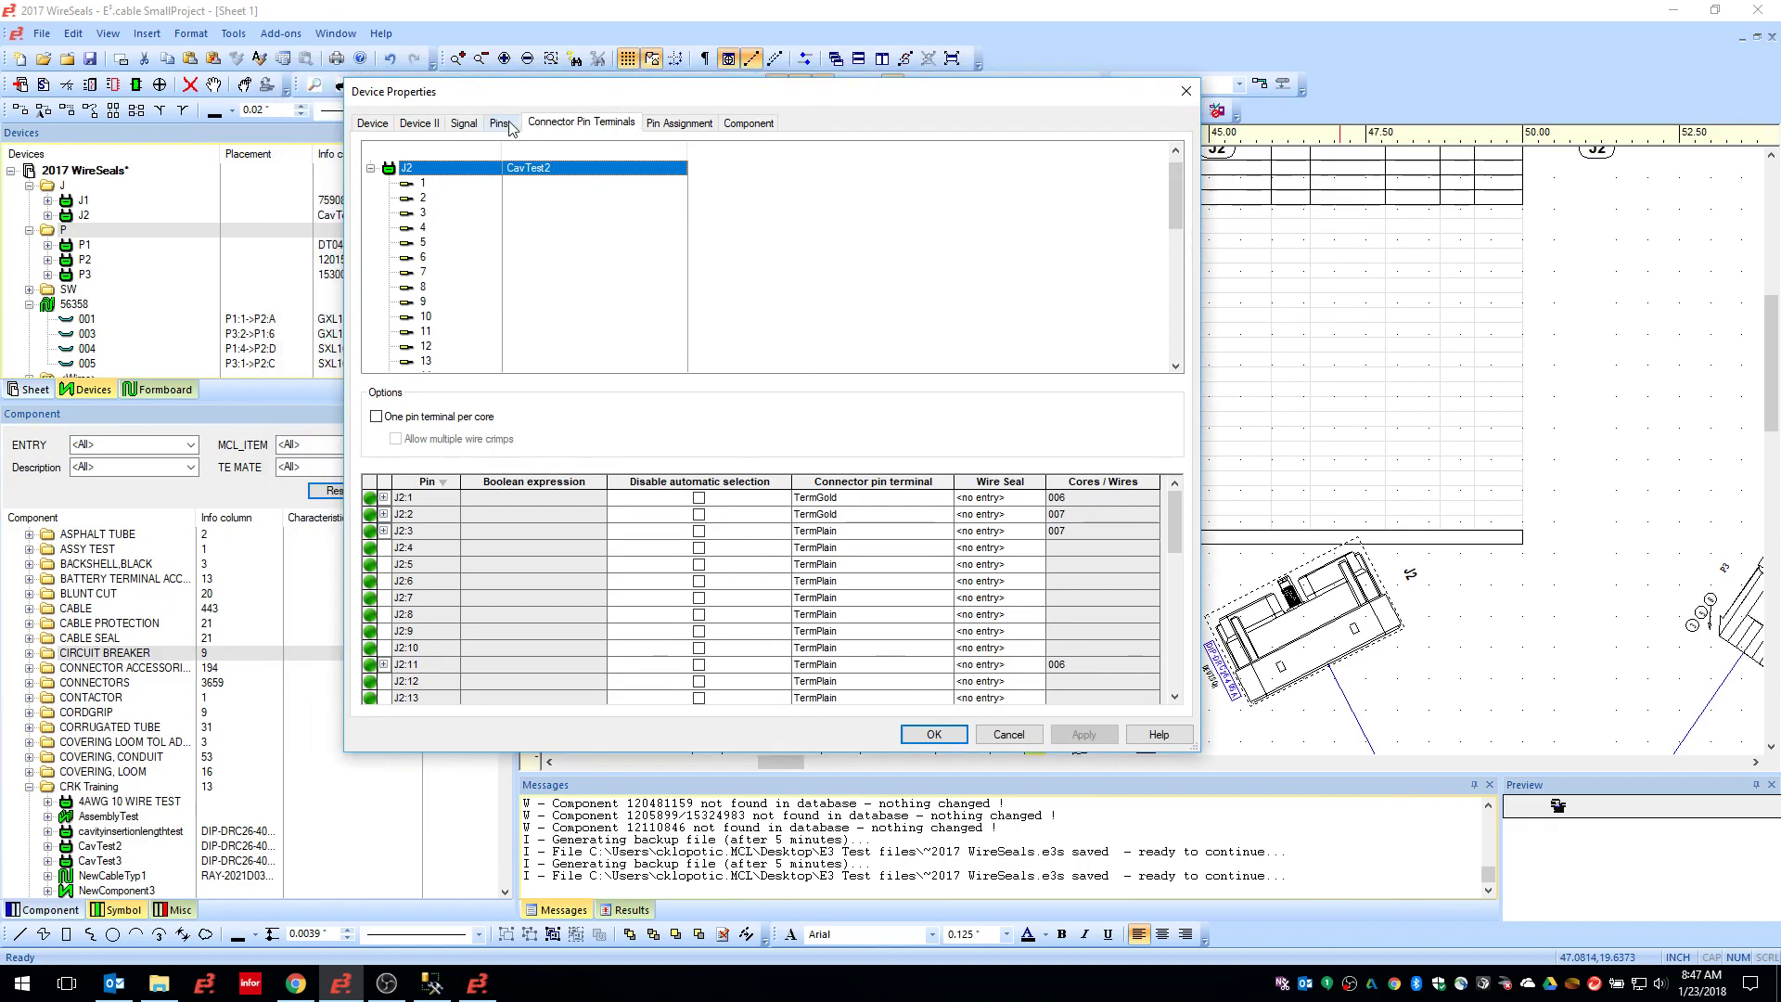
left_click(498, 124)
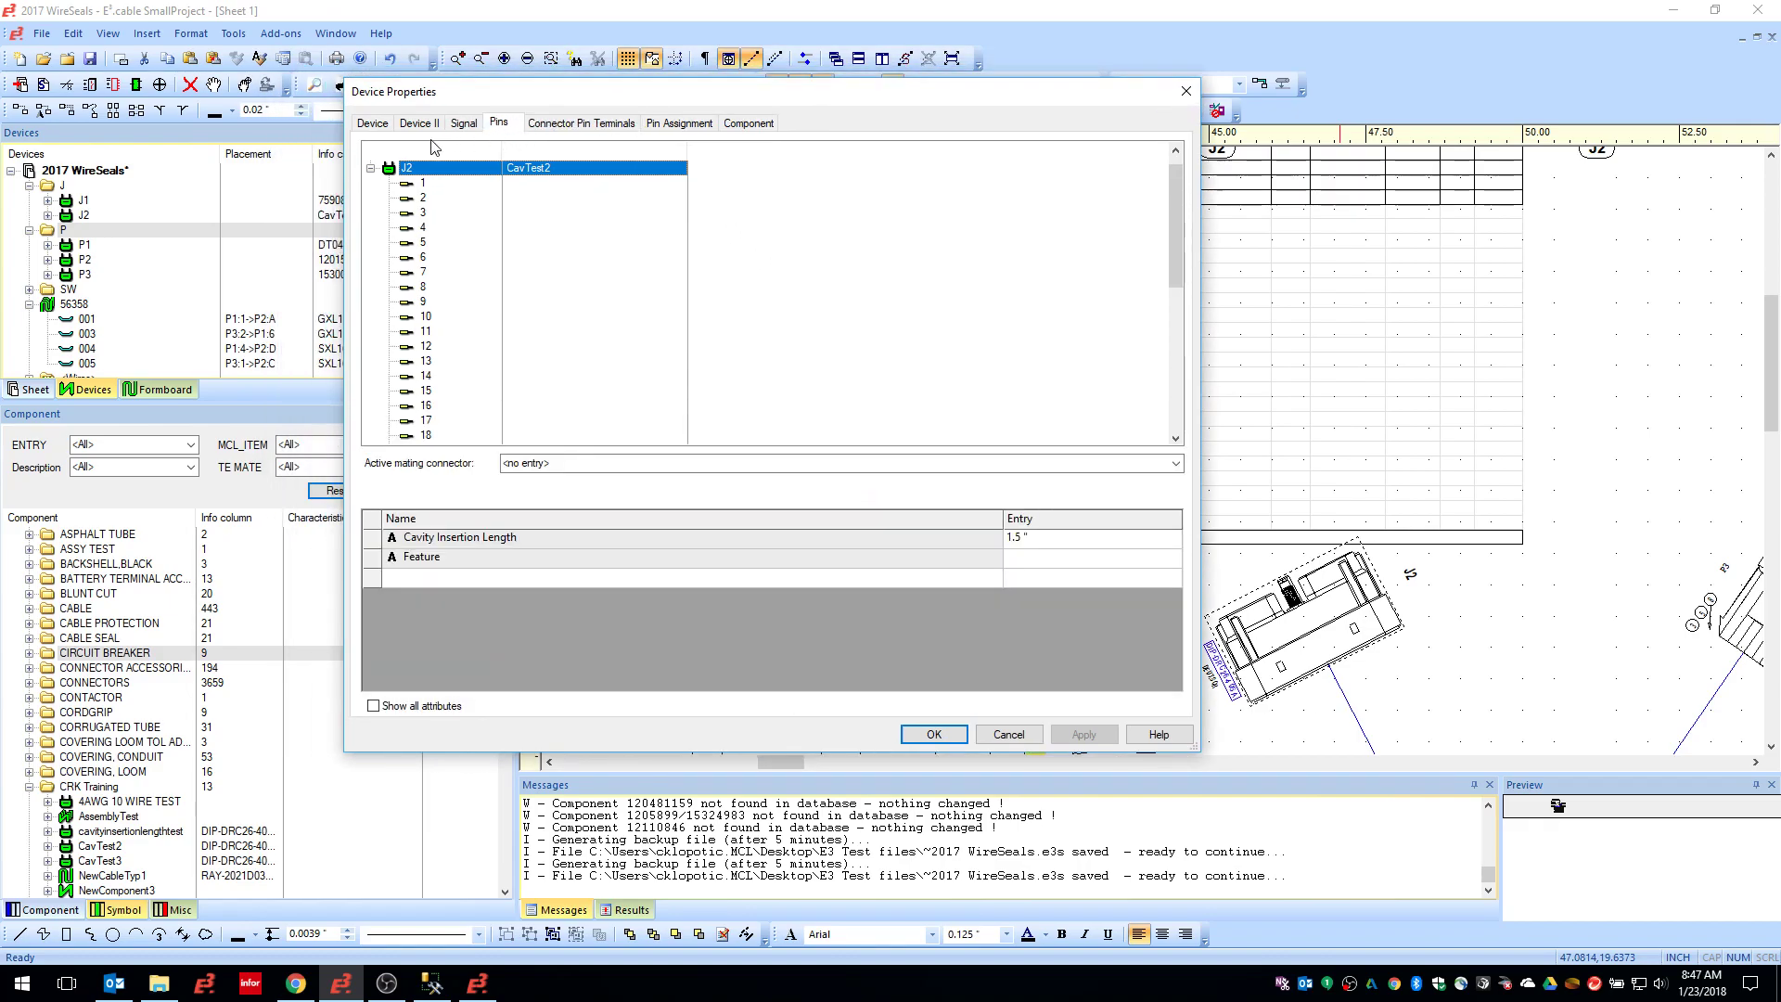
left_click(424, 184)
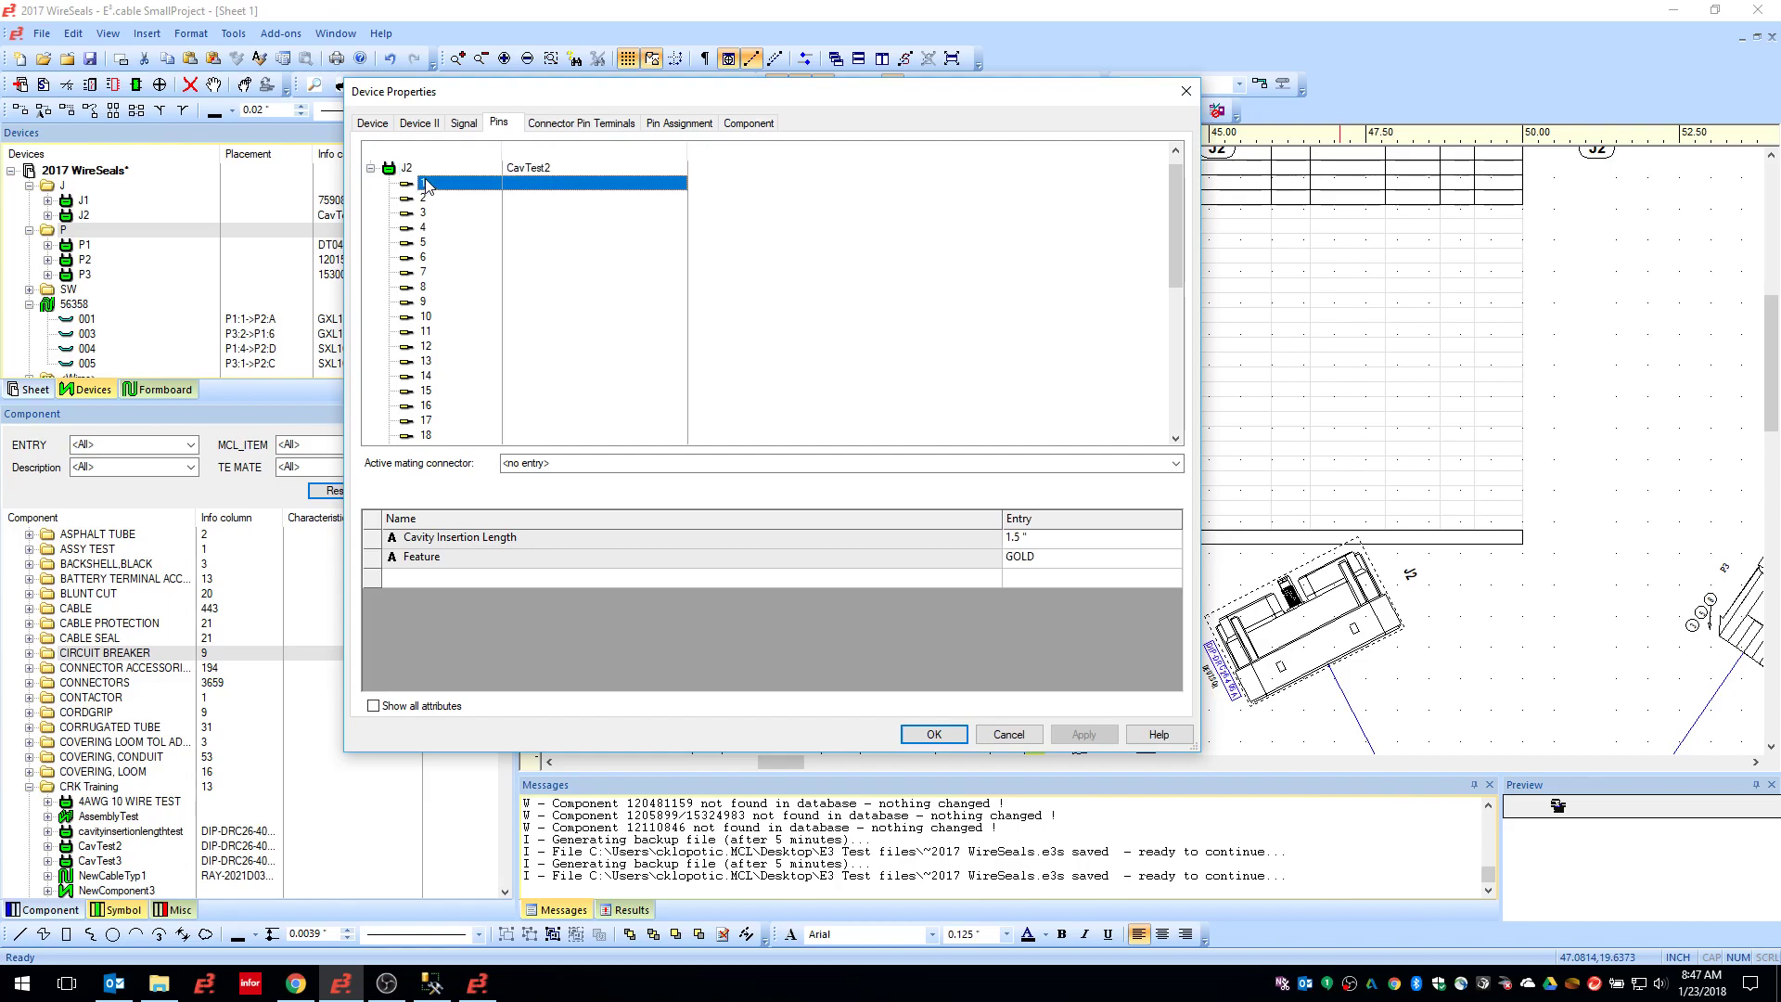
Add a Function attribute to pin 1 of J2 and delete it again
left_click(561, 578)
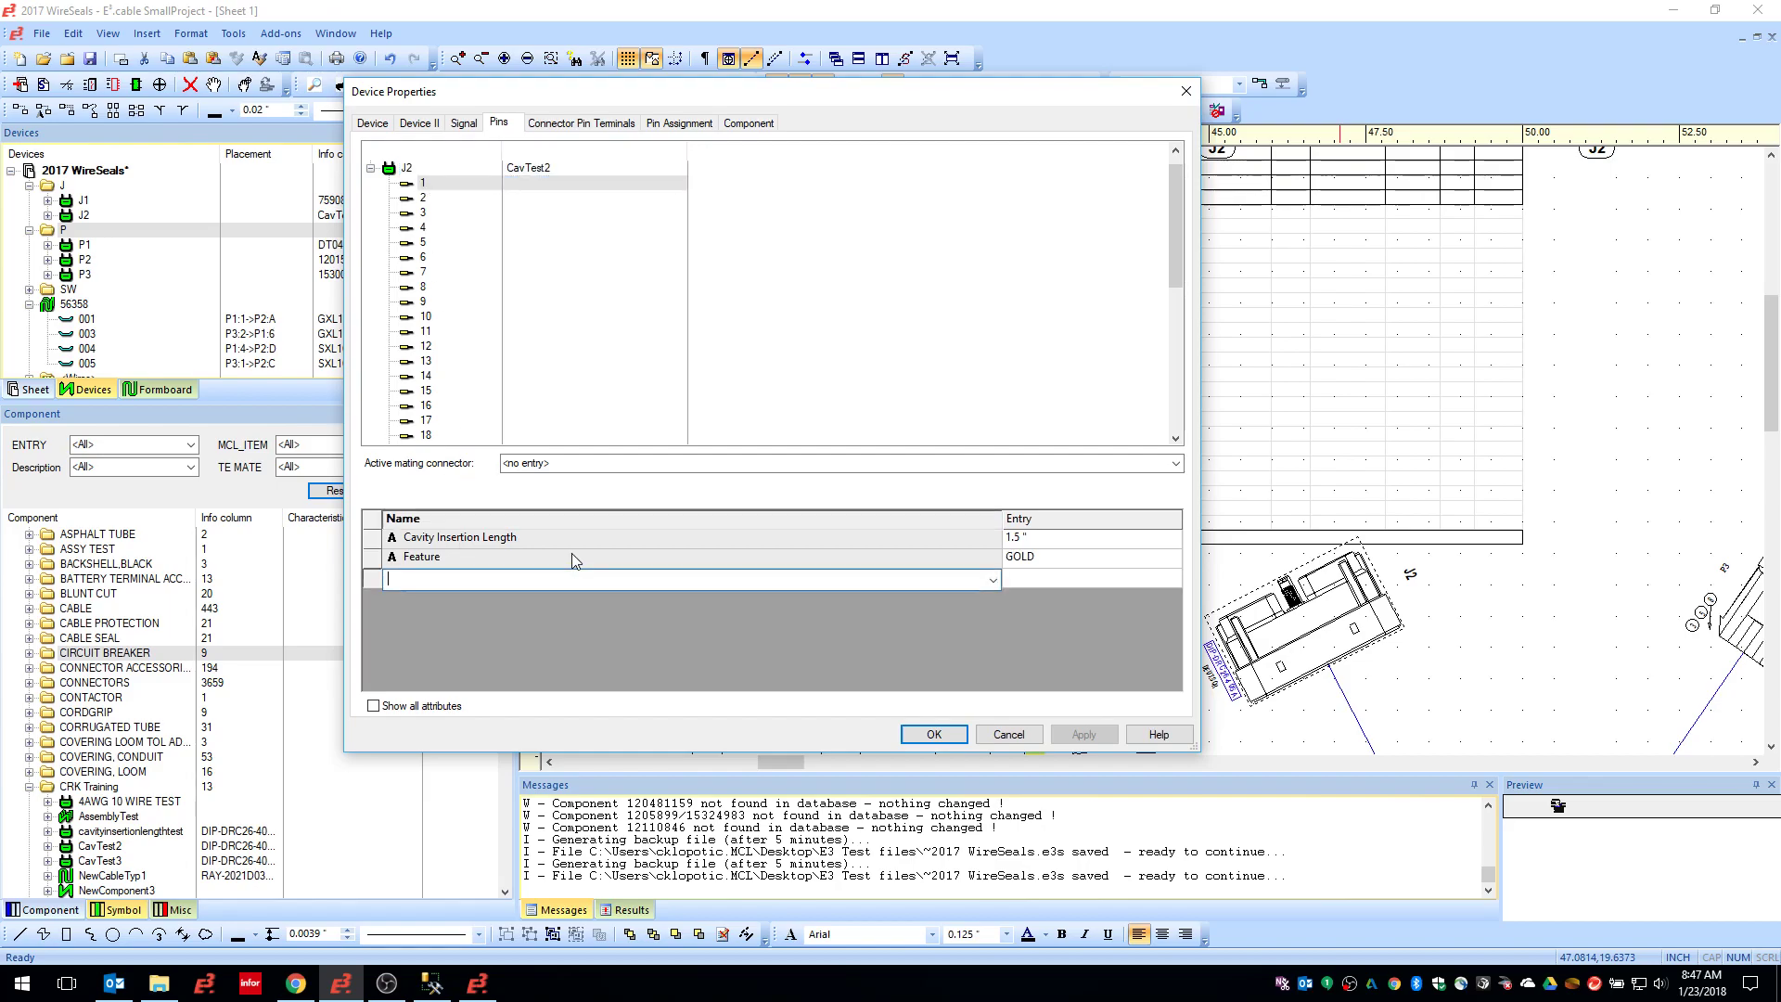
left_click(993, 586)
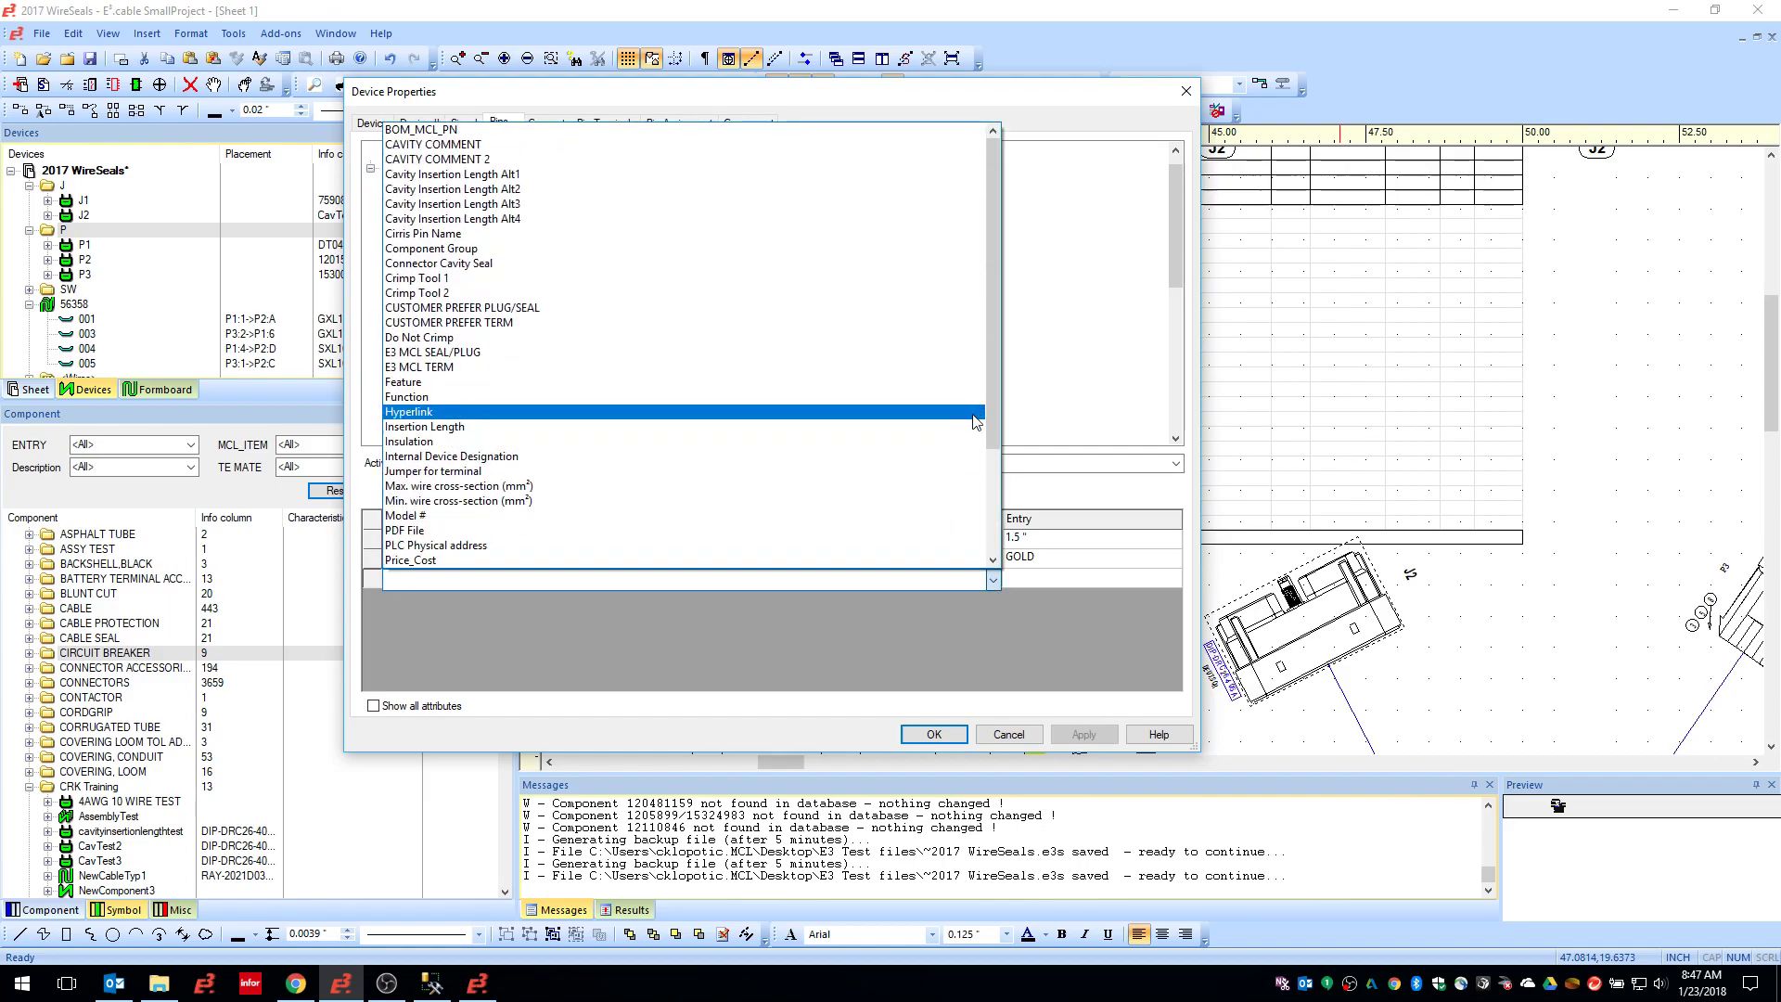
left_click_drag(995, 400, 995, 504)
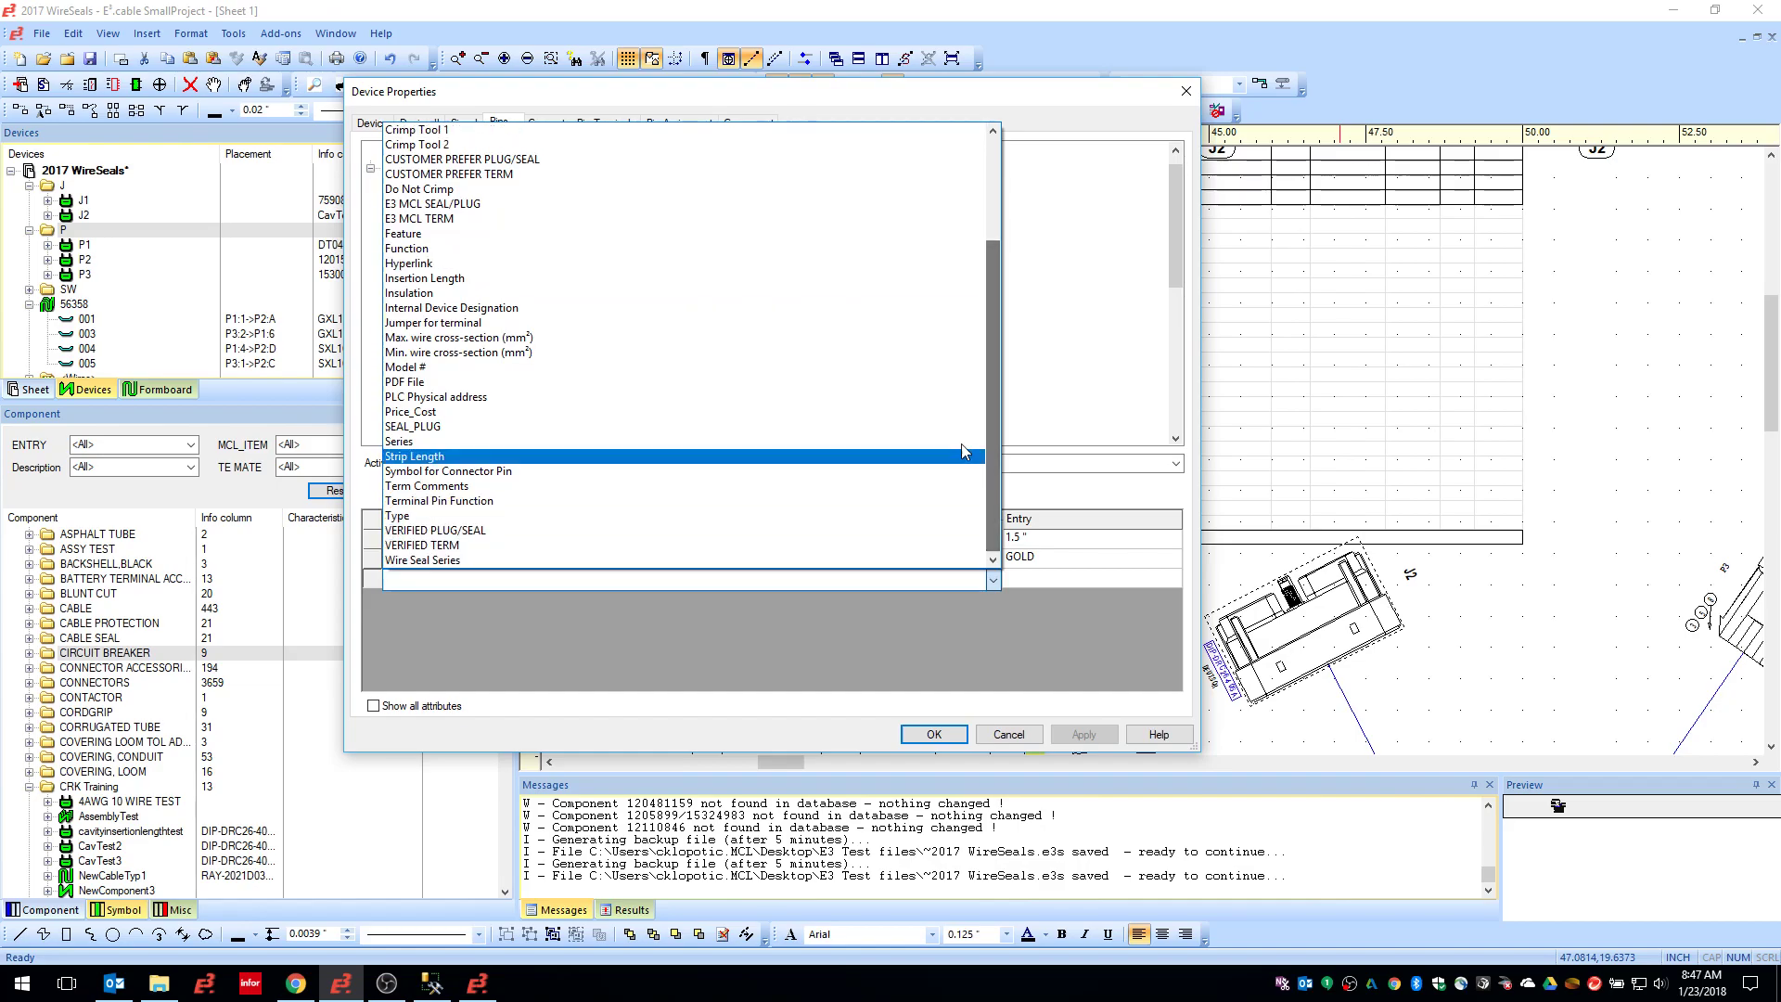
left_click(469, 248)
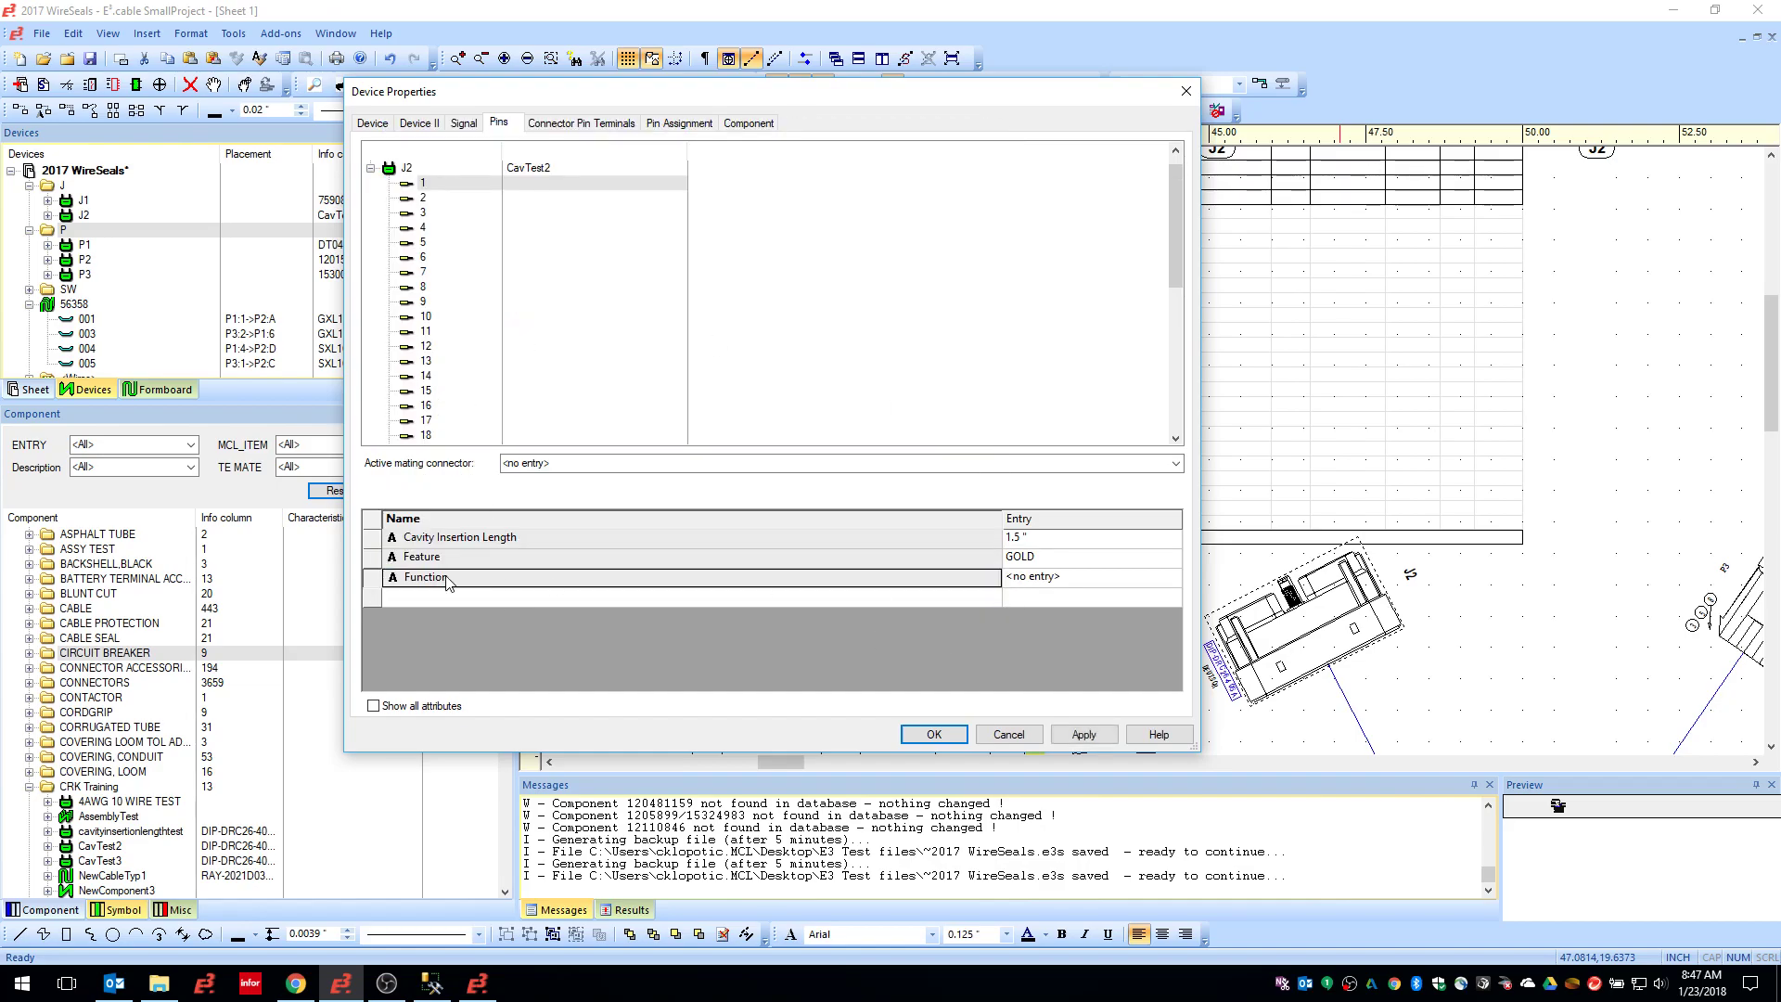
left_click(387, 577)
right_click(388, 579)
left_click(417, 587)
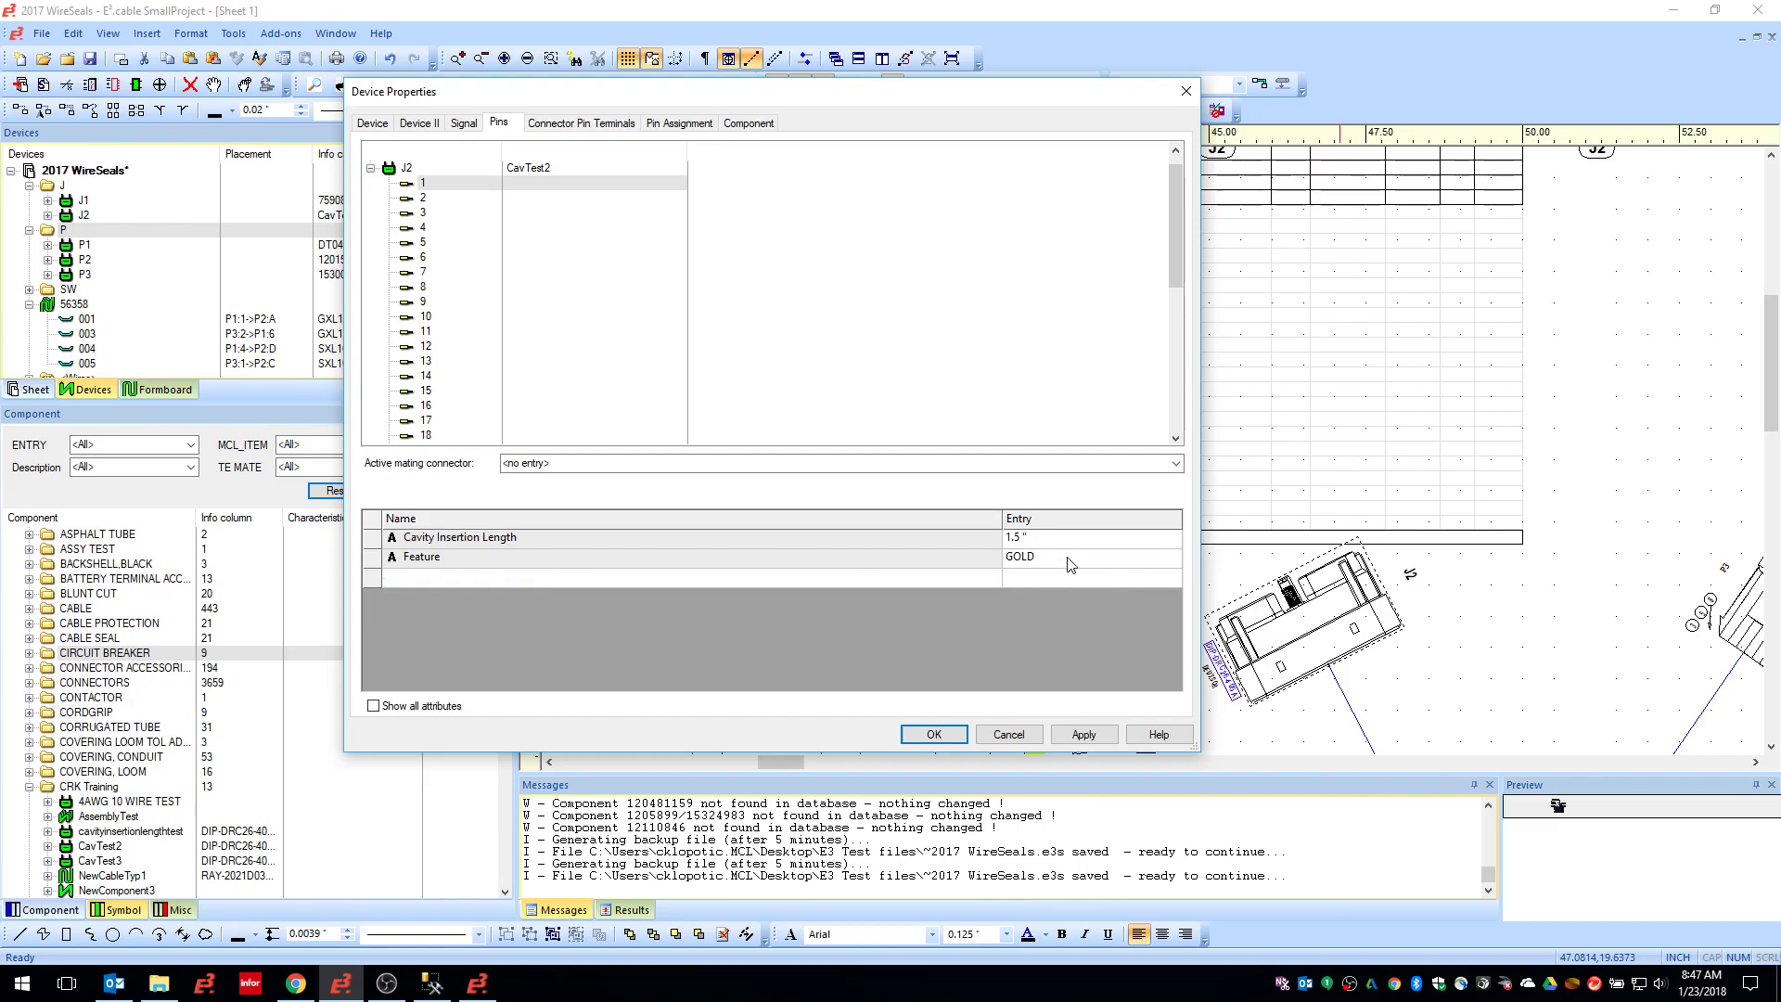
Check the Feature attribute on J2 pins 2, 3, 5, 6 and 11, and compare the assigned connector pin terminals
left_click(427, 197)
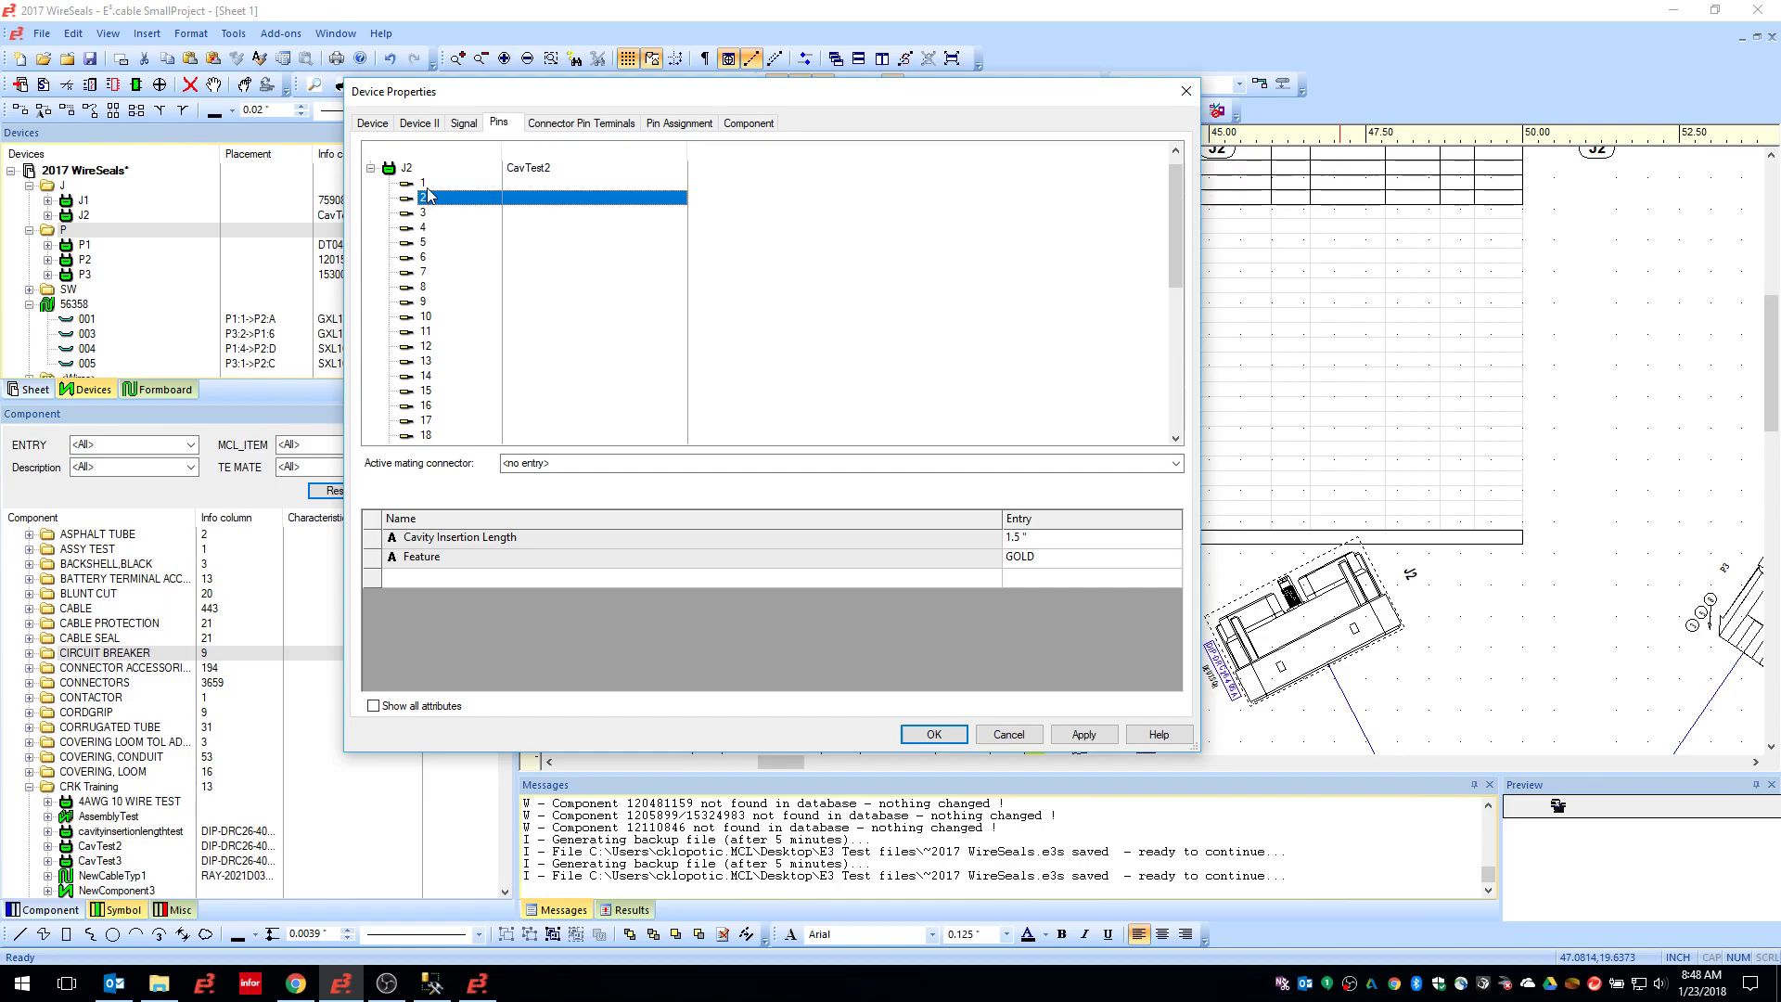
left_click(430, 212)
left_click(429, 242)
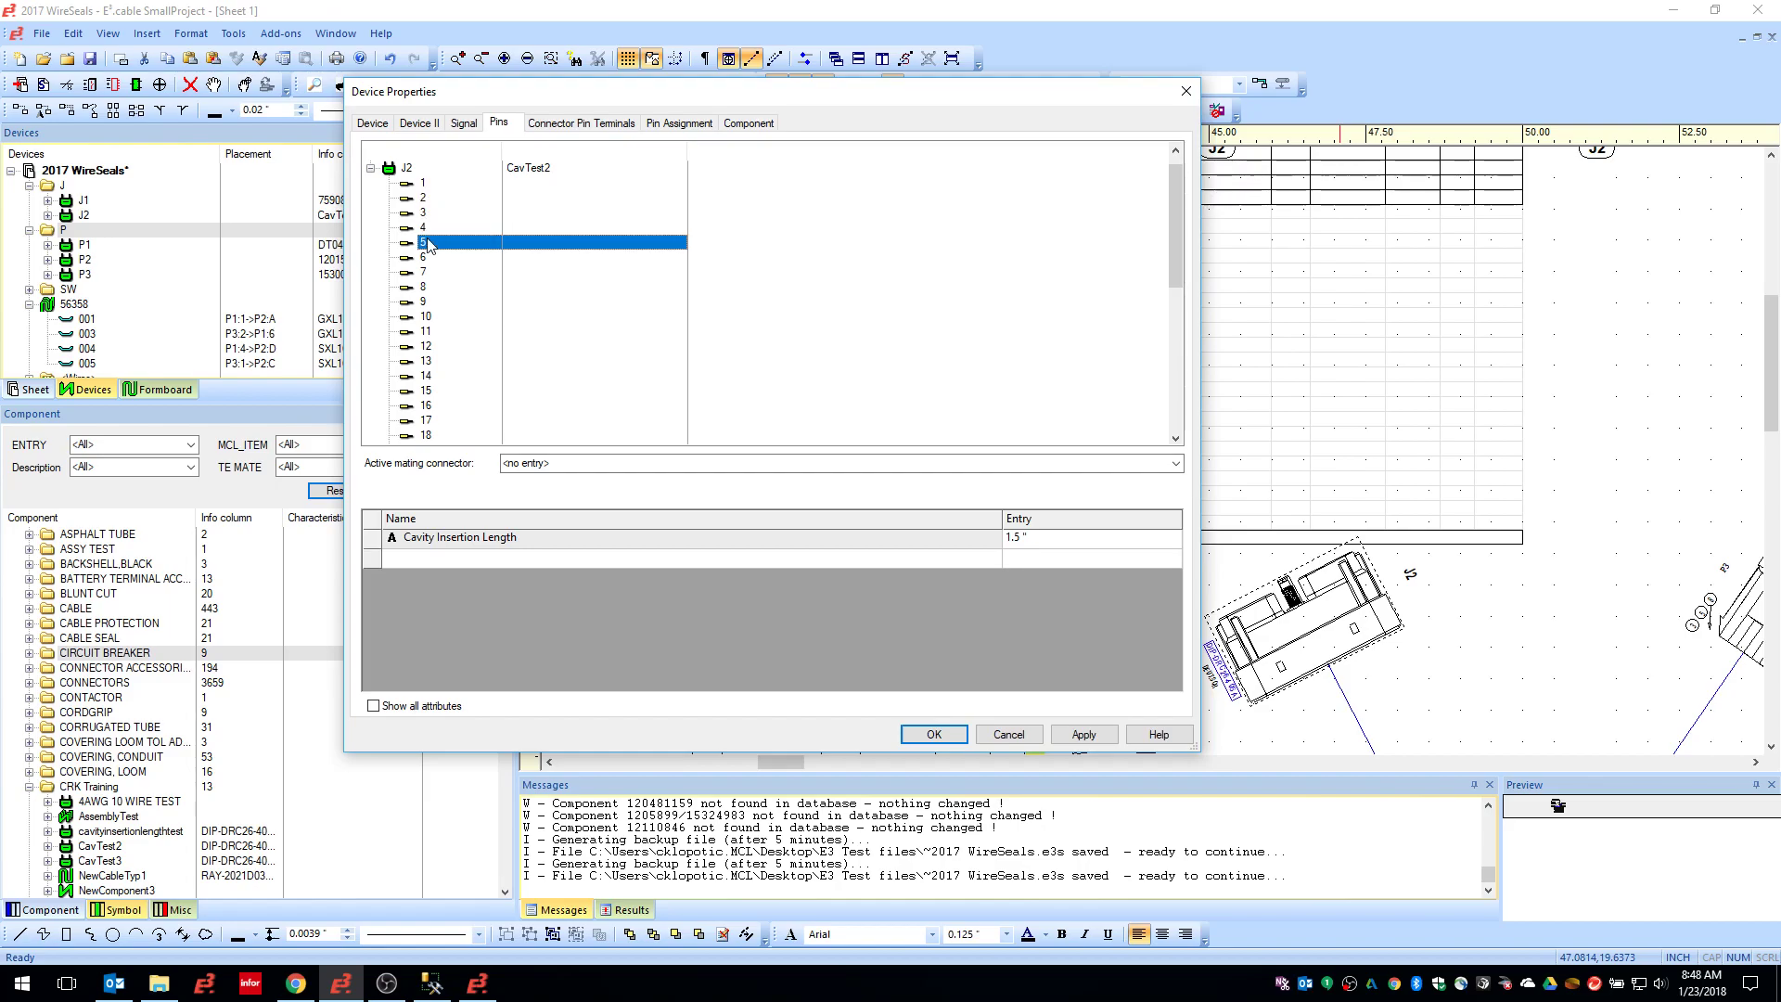
left_click(429, 257)
left_click(431, 331)
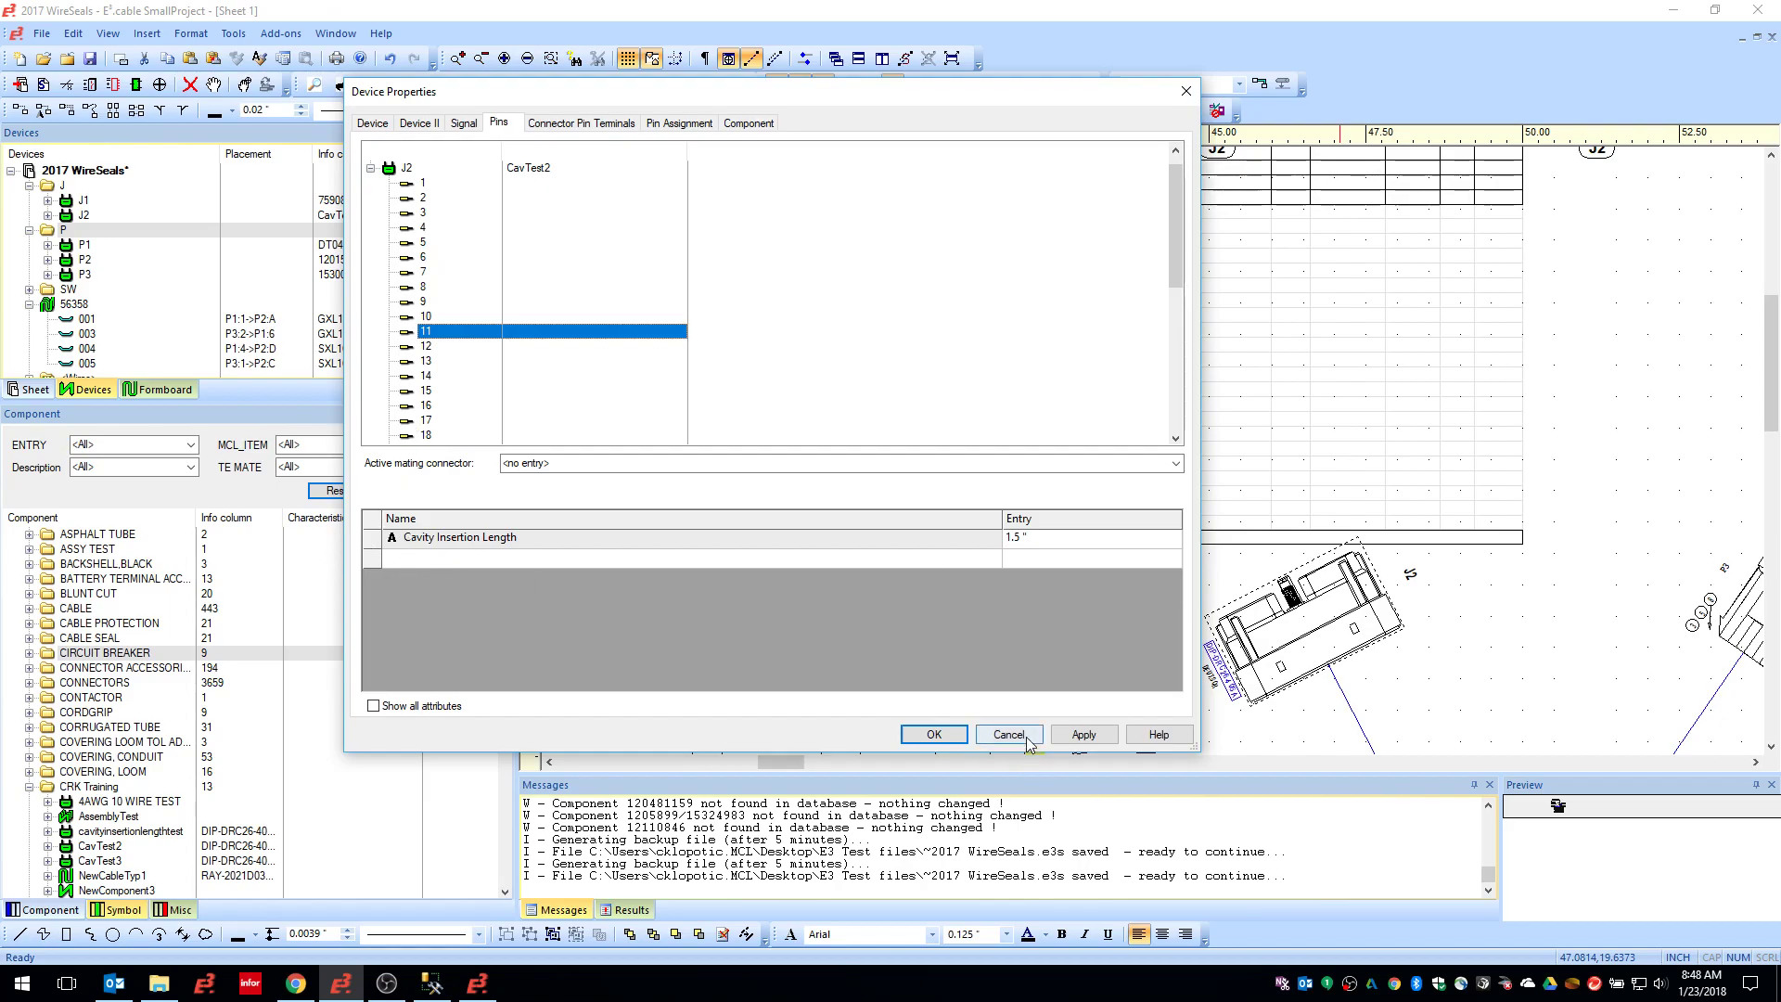
left_click(573, 123)
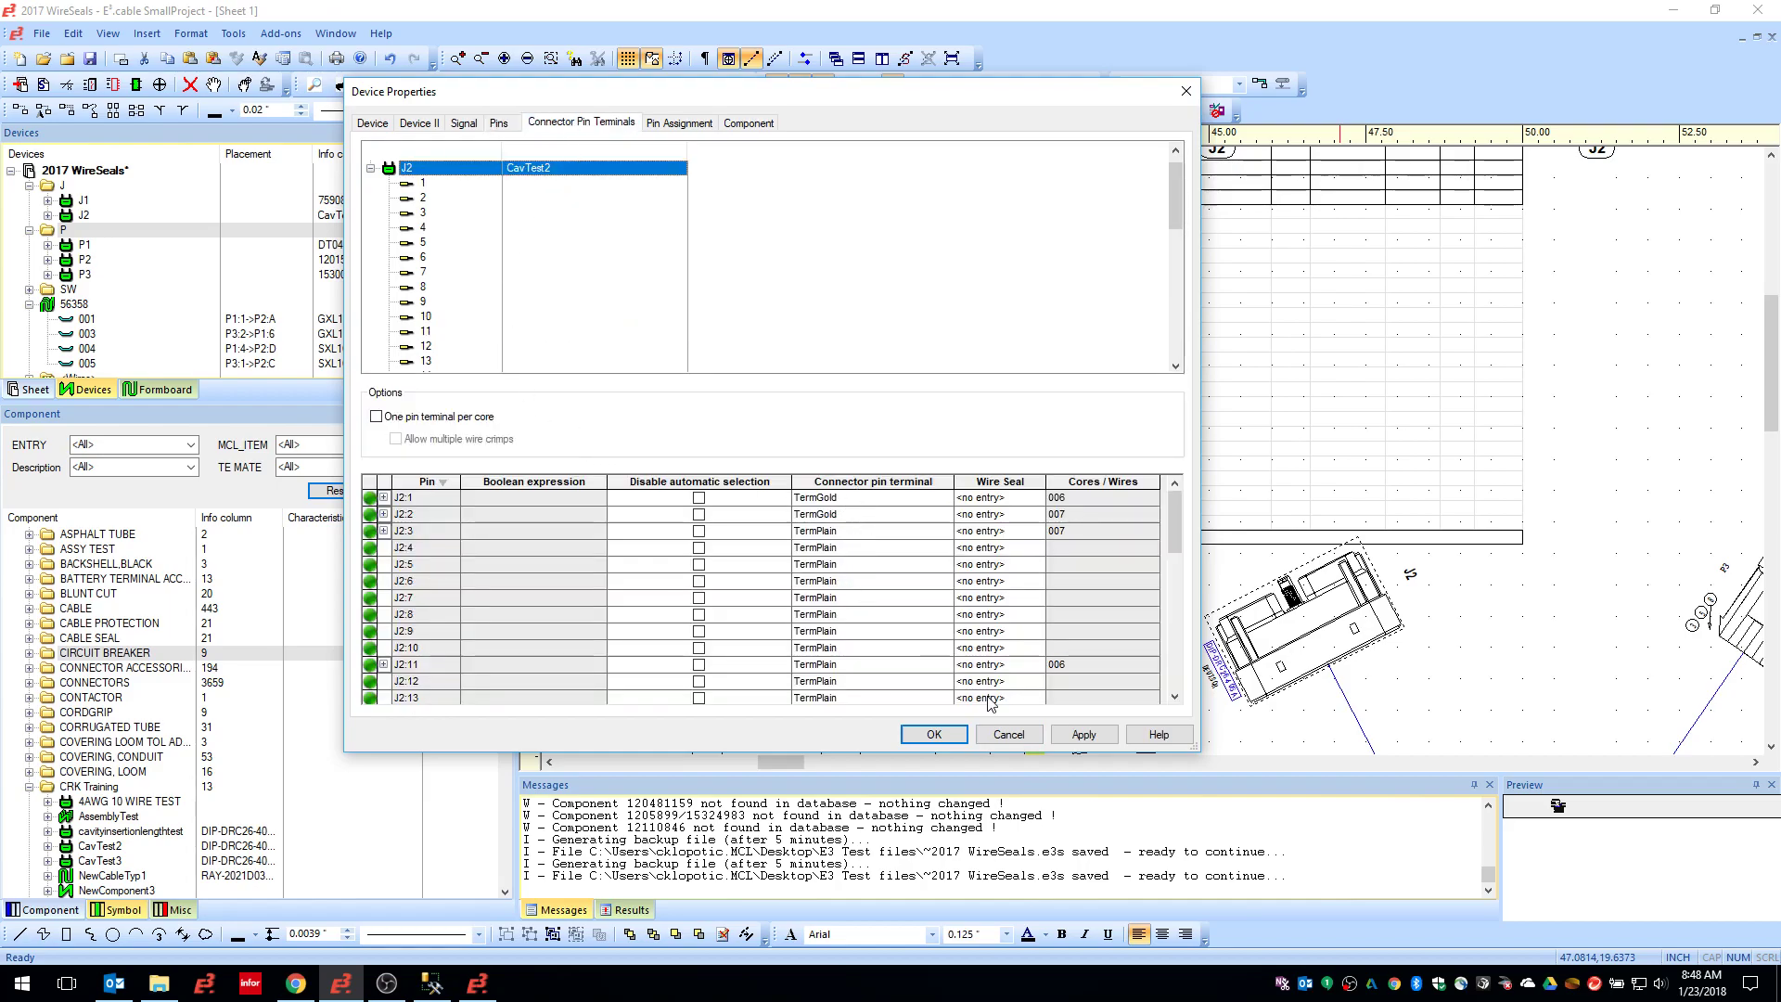
Delete the Feature attribute from pin 1 of J2, apply the change and check the connector pin terminals
left_click(495, 126)
left_click(427, 183)
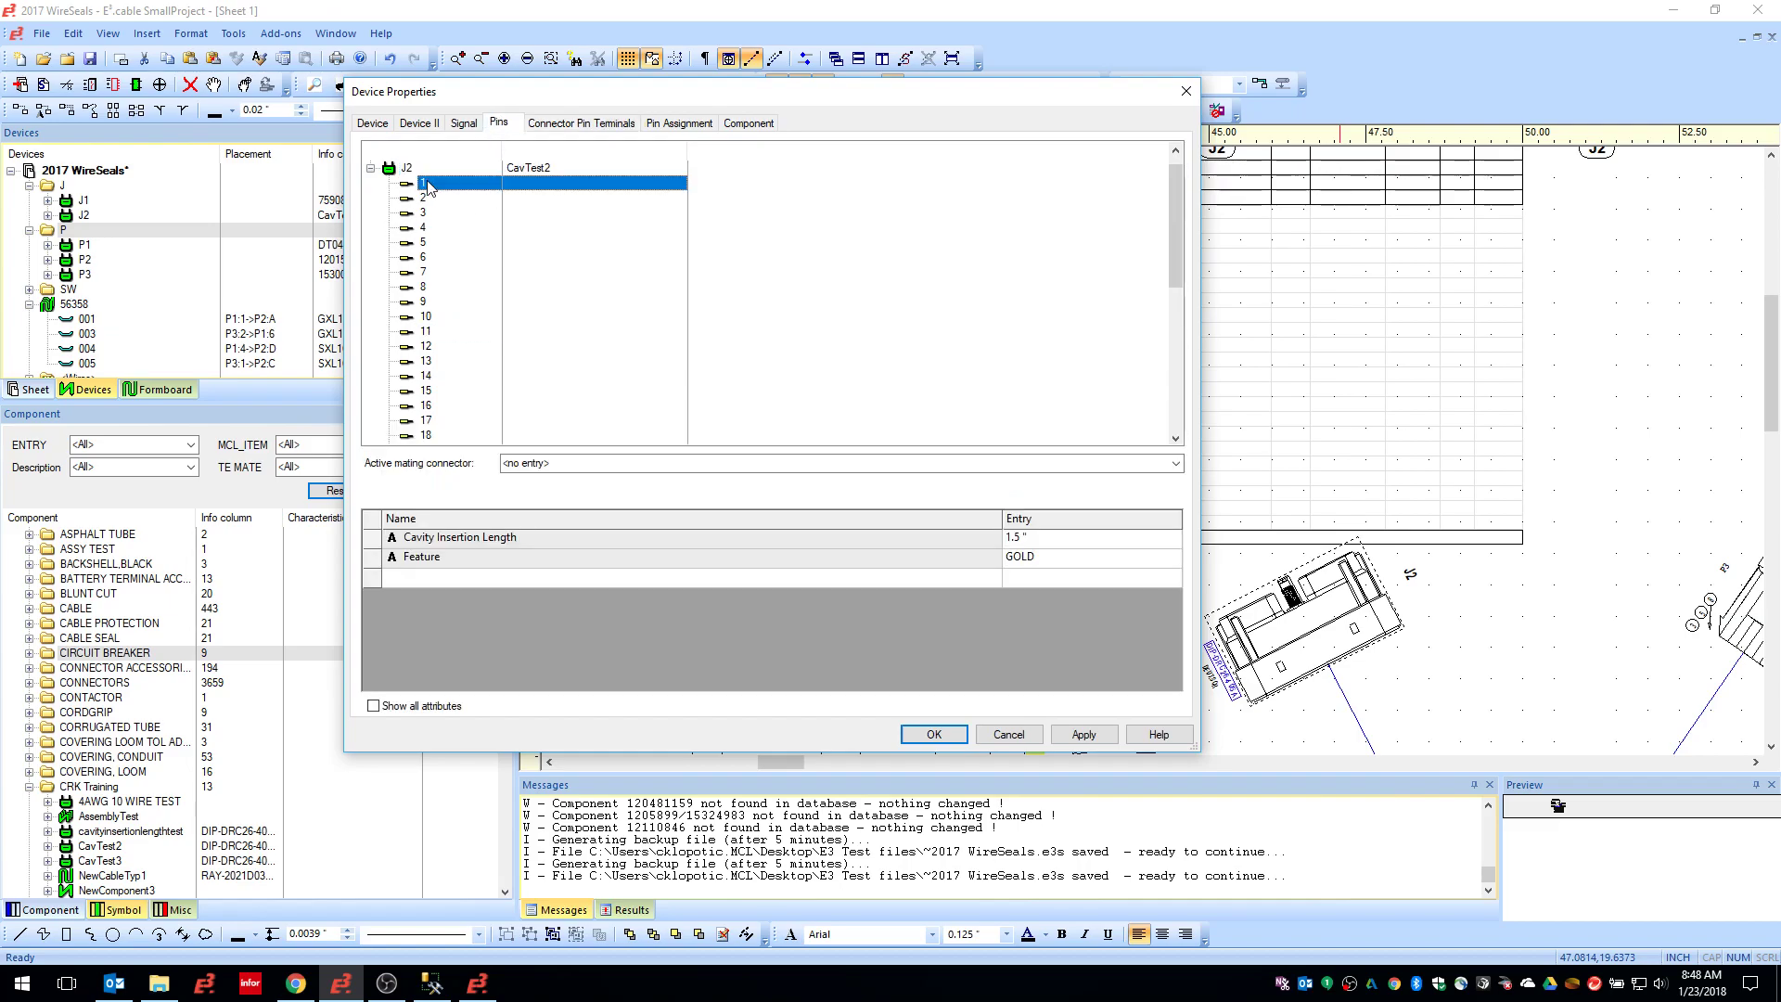
right_click(376, 558)
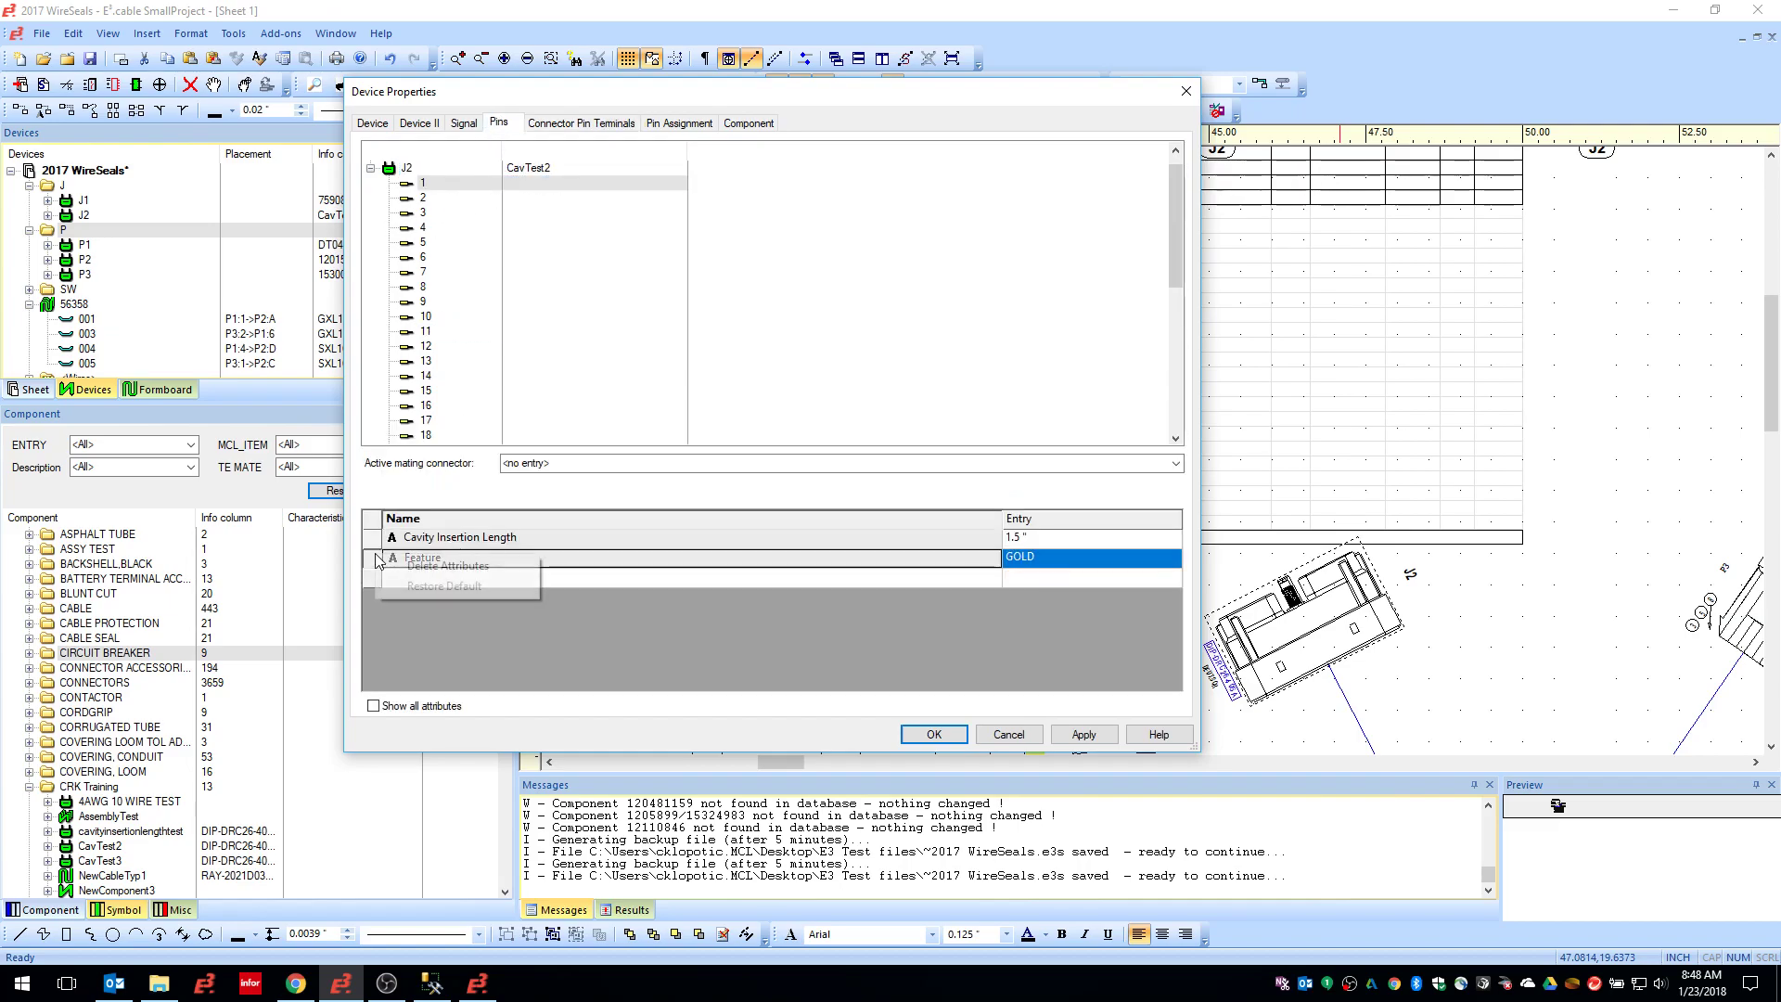
left_click(440, 570)
left_click(1082, 726)
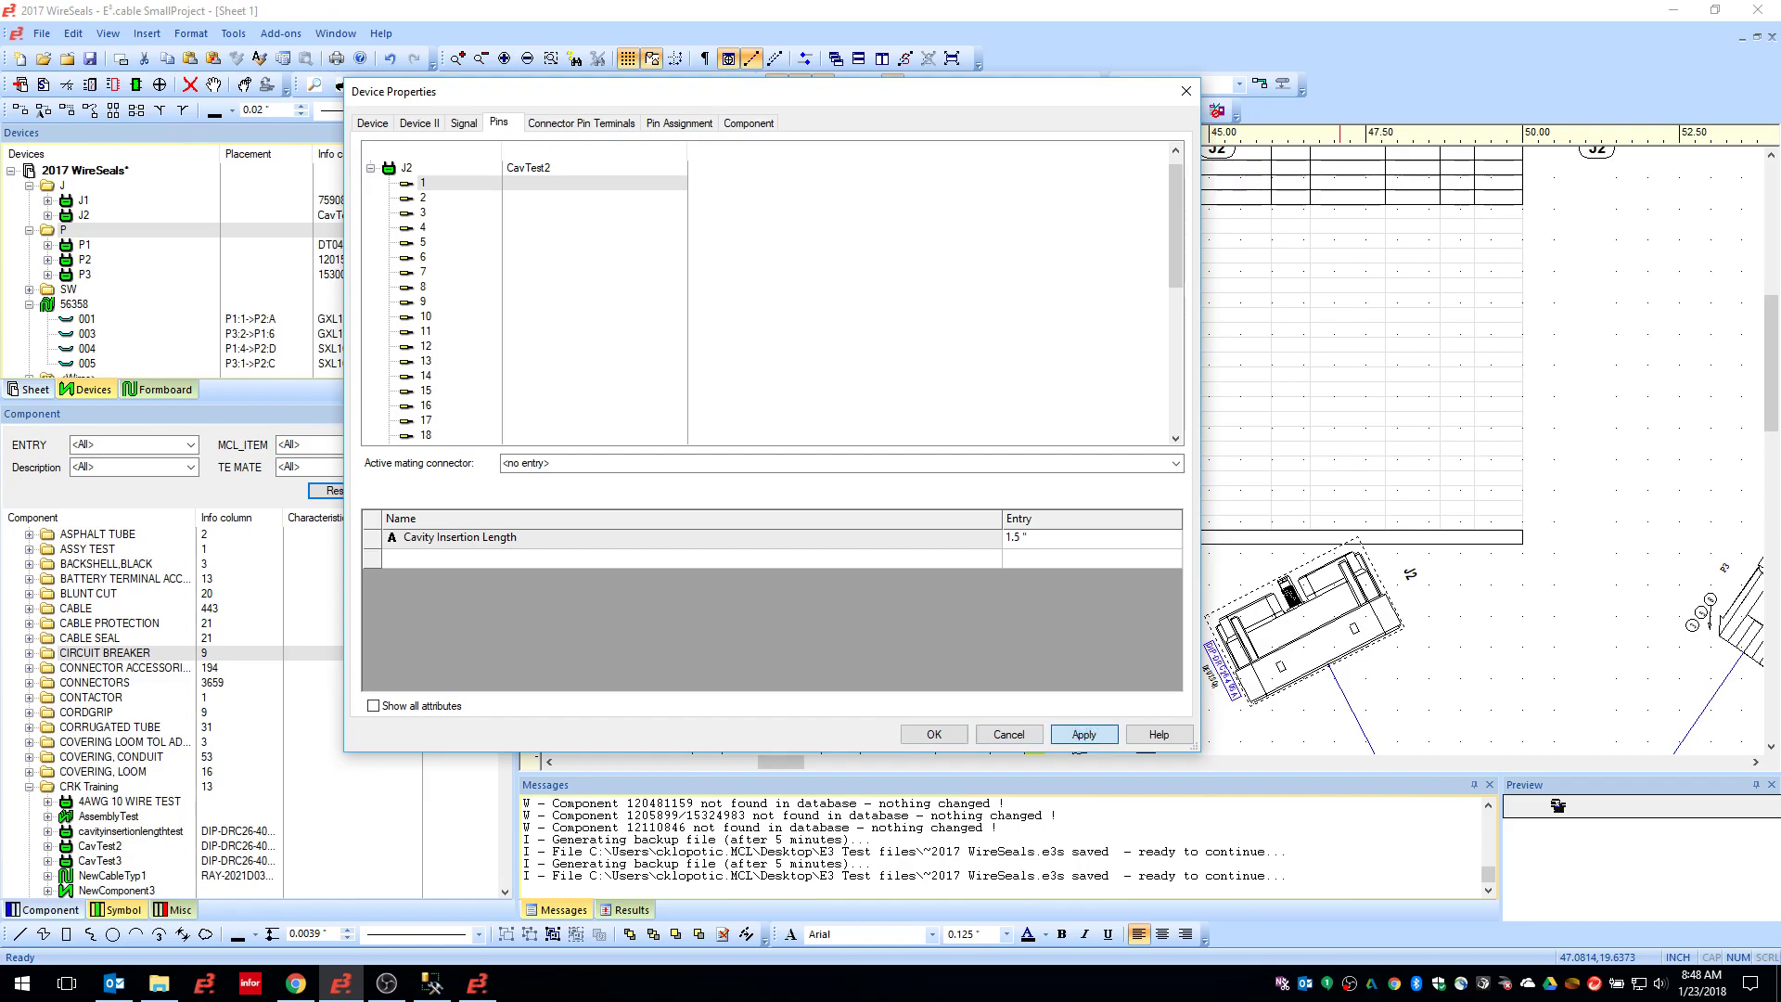
left_click(600, 124)
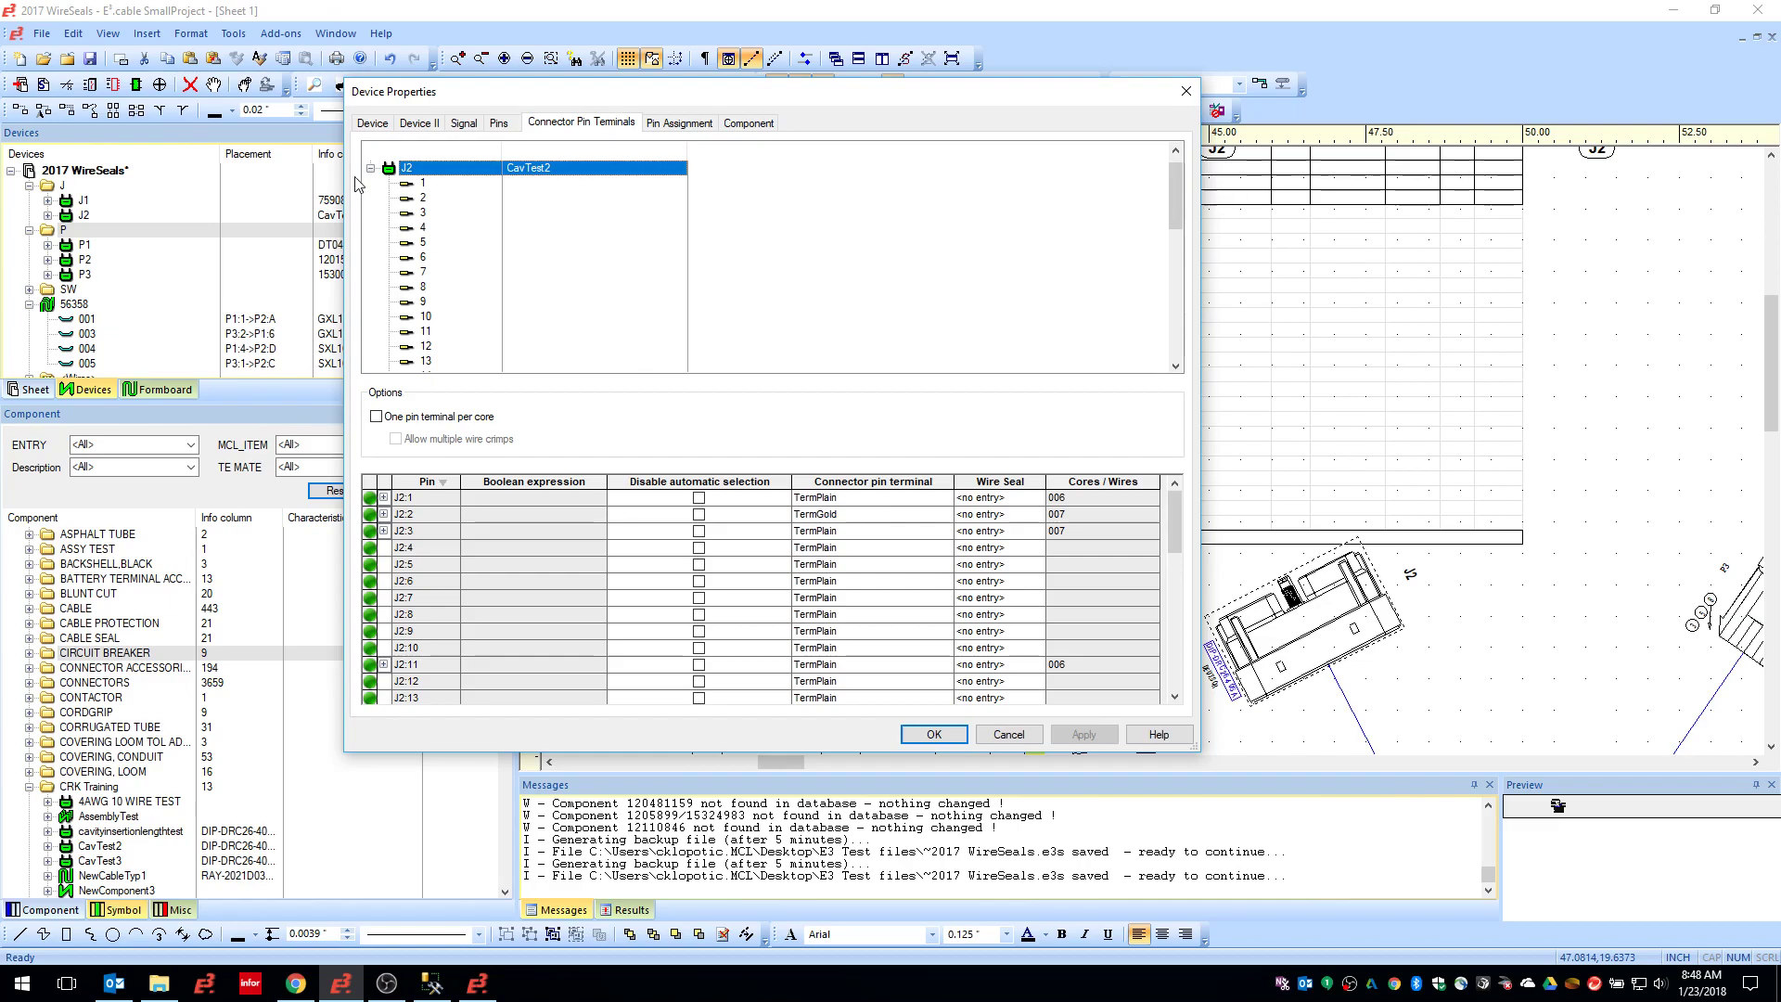
Set Feature to GOLD for the whole J2 connector, apply it, check the connector pin terminals and accept the device properties
left_click(502, 122)
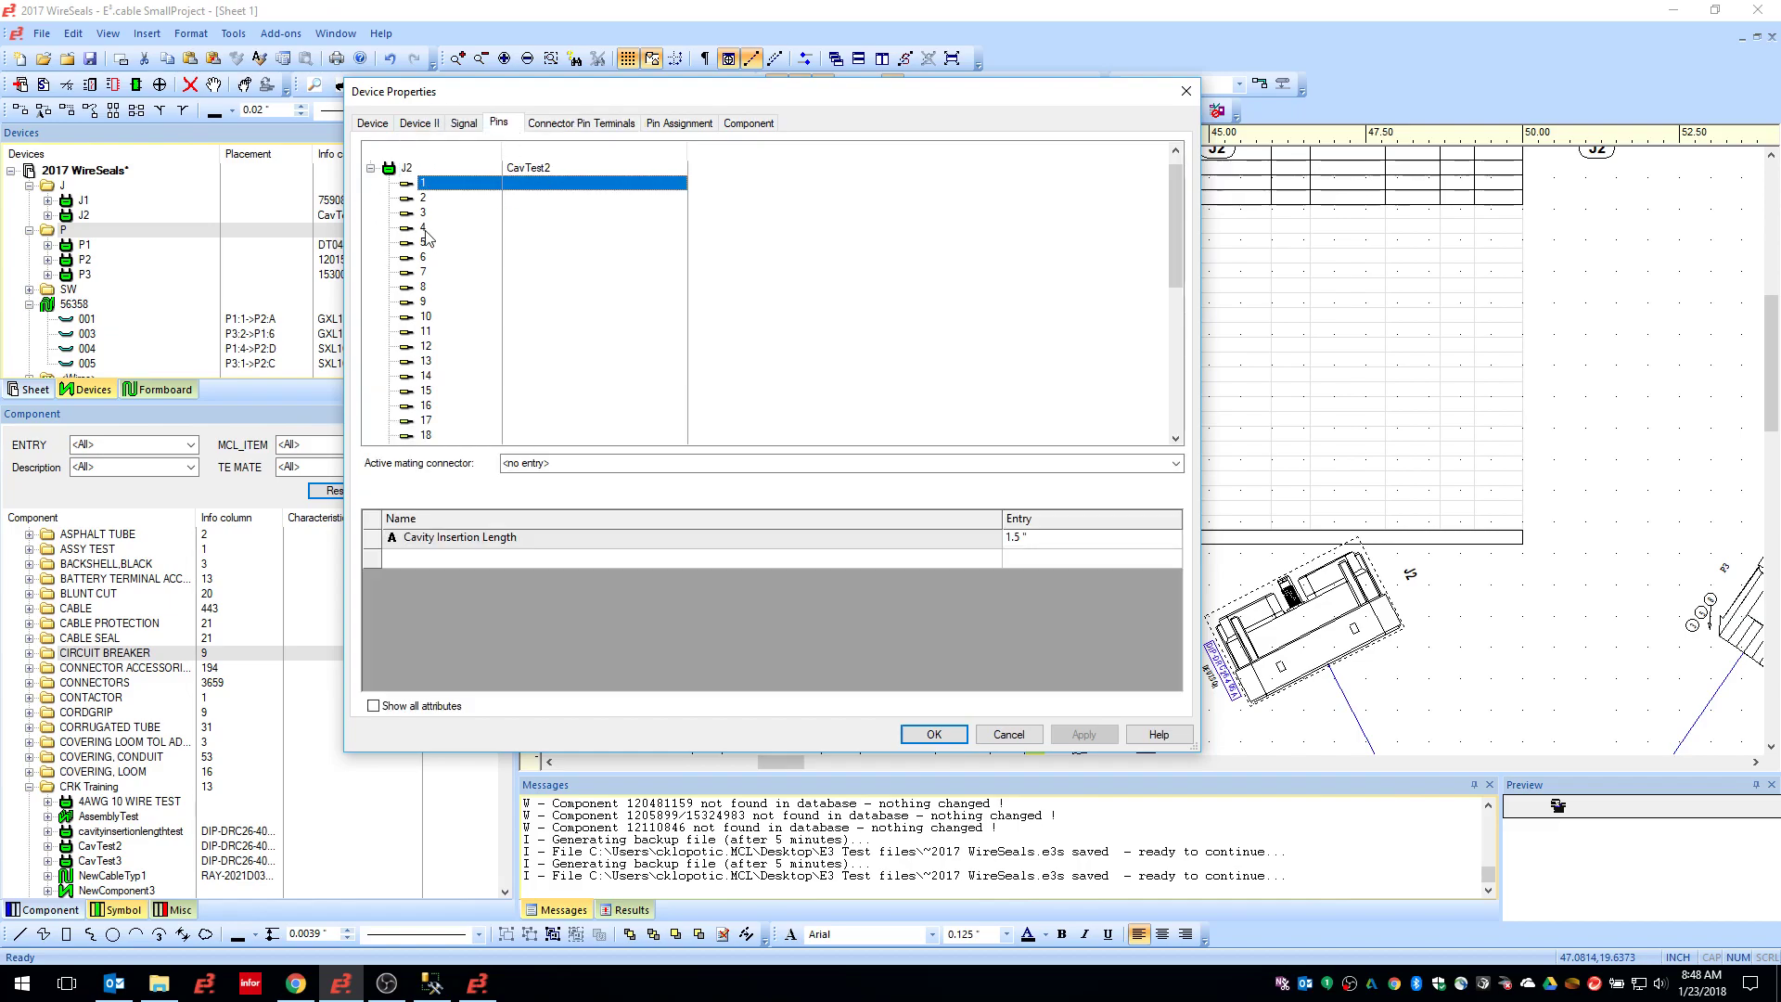
left_click(420, 171)
left_click(1062, 559)
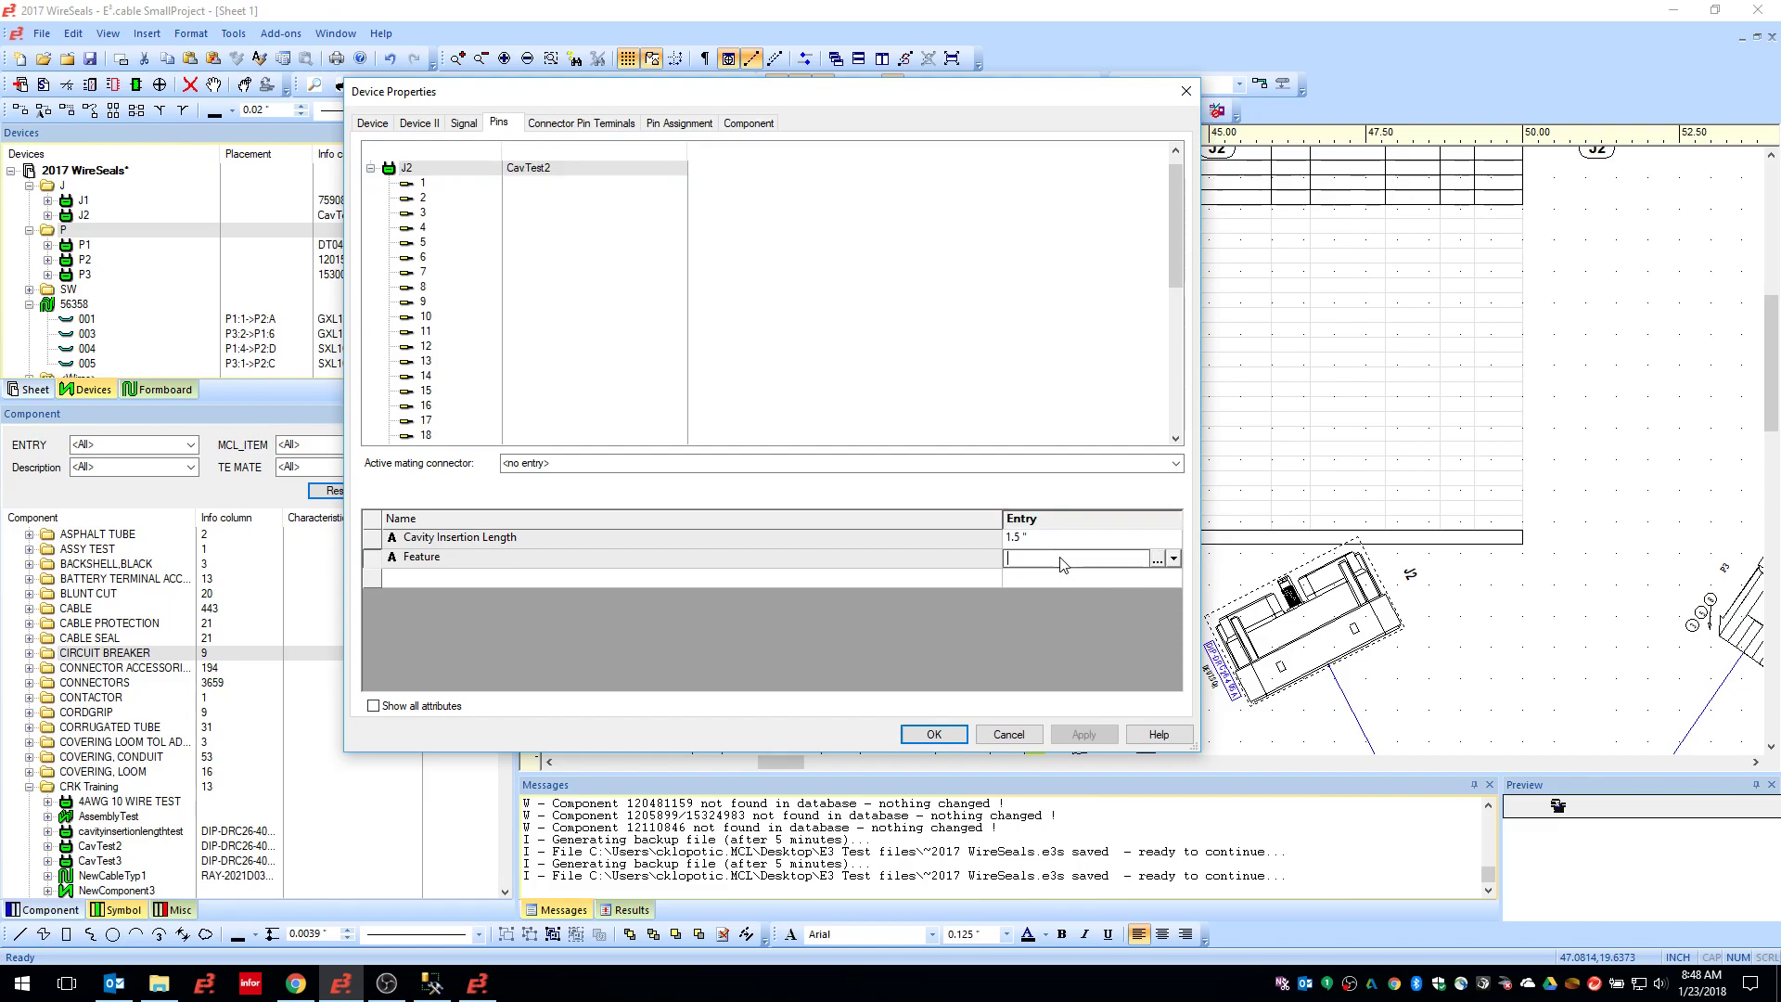
type("GOLD")
left_click(923, 536)
left_click(1083, 734)
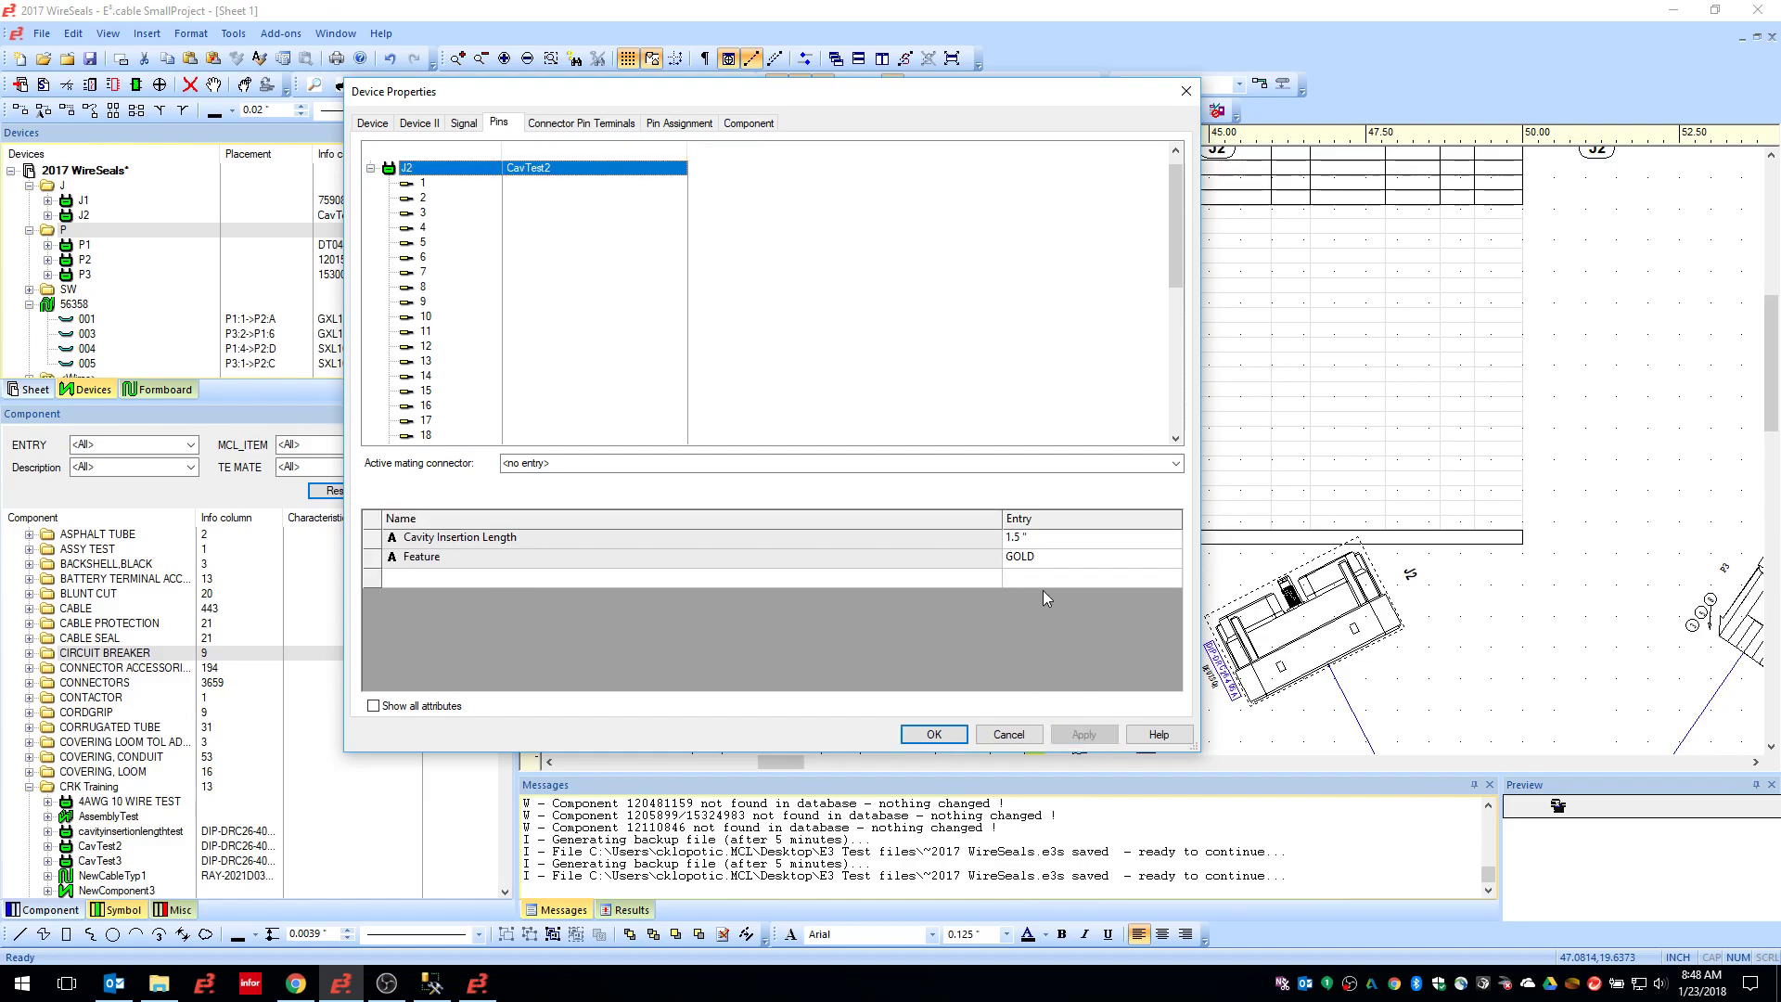
left_click(578, 123)
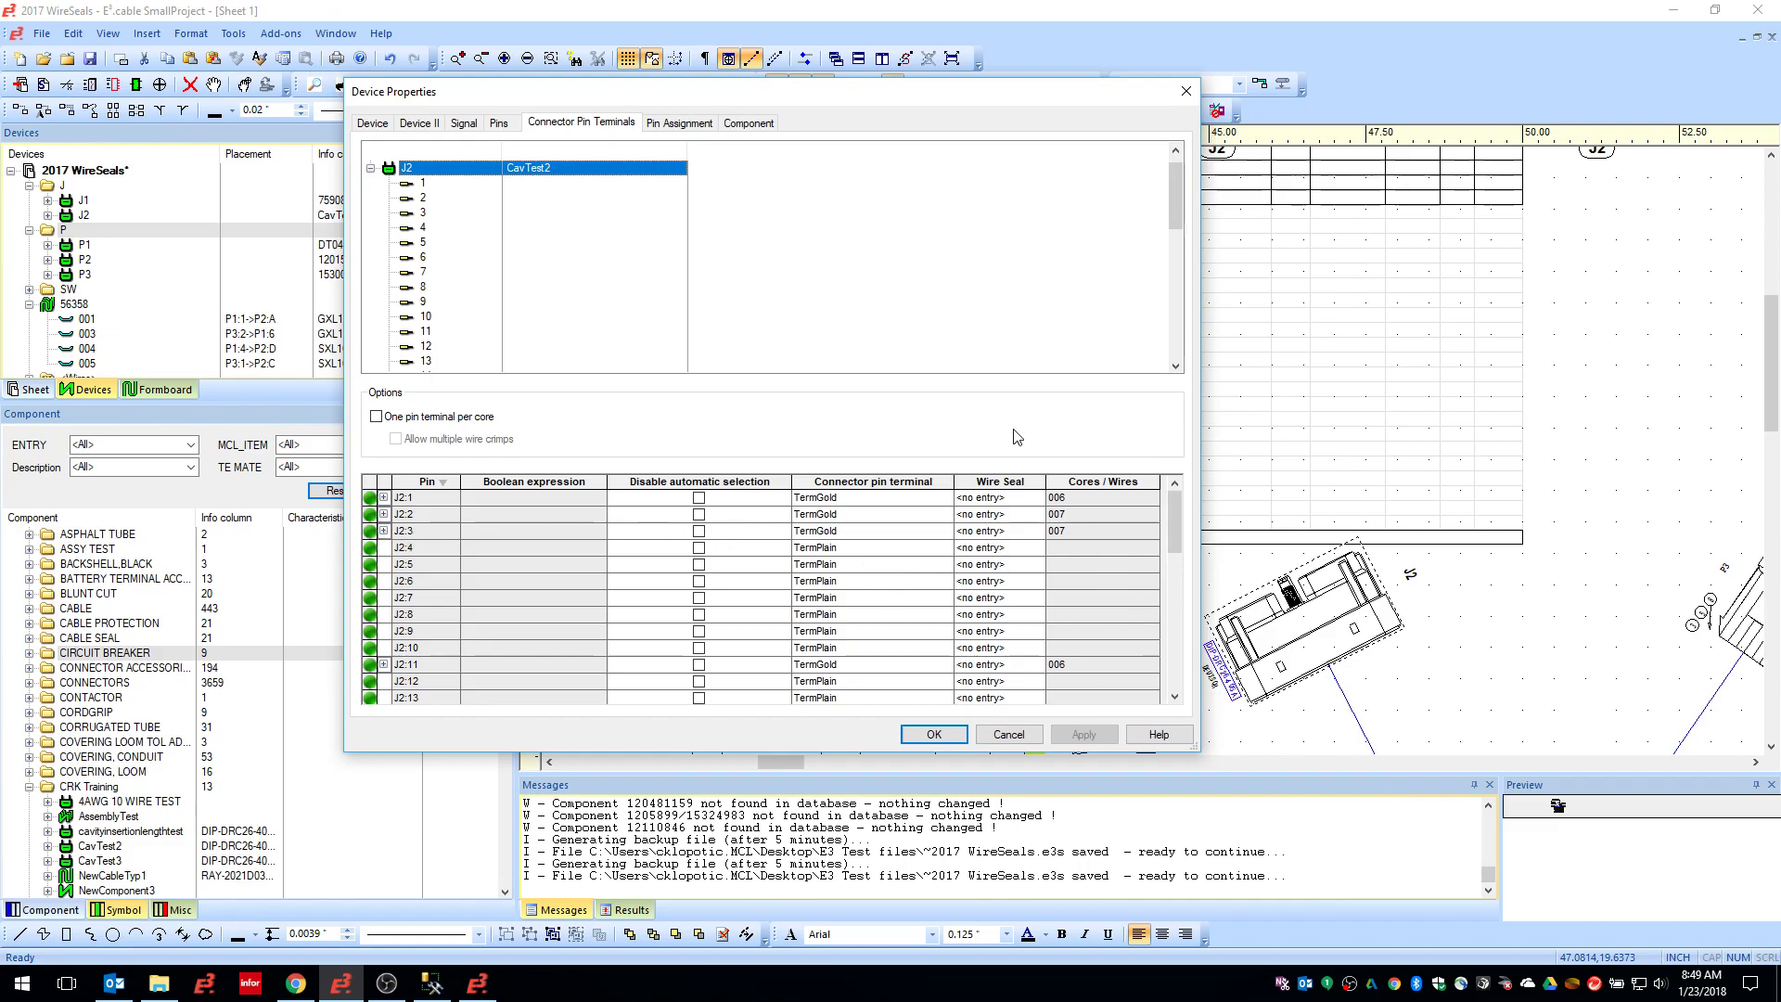
key("Return")
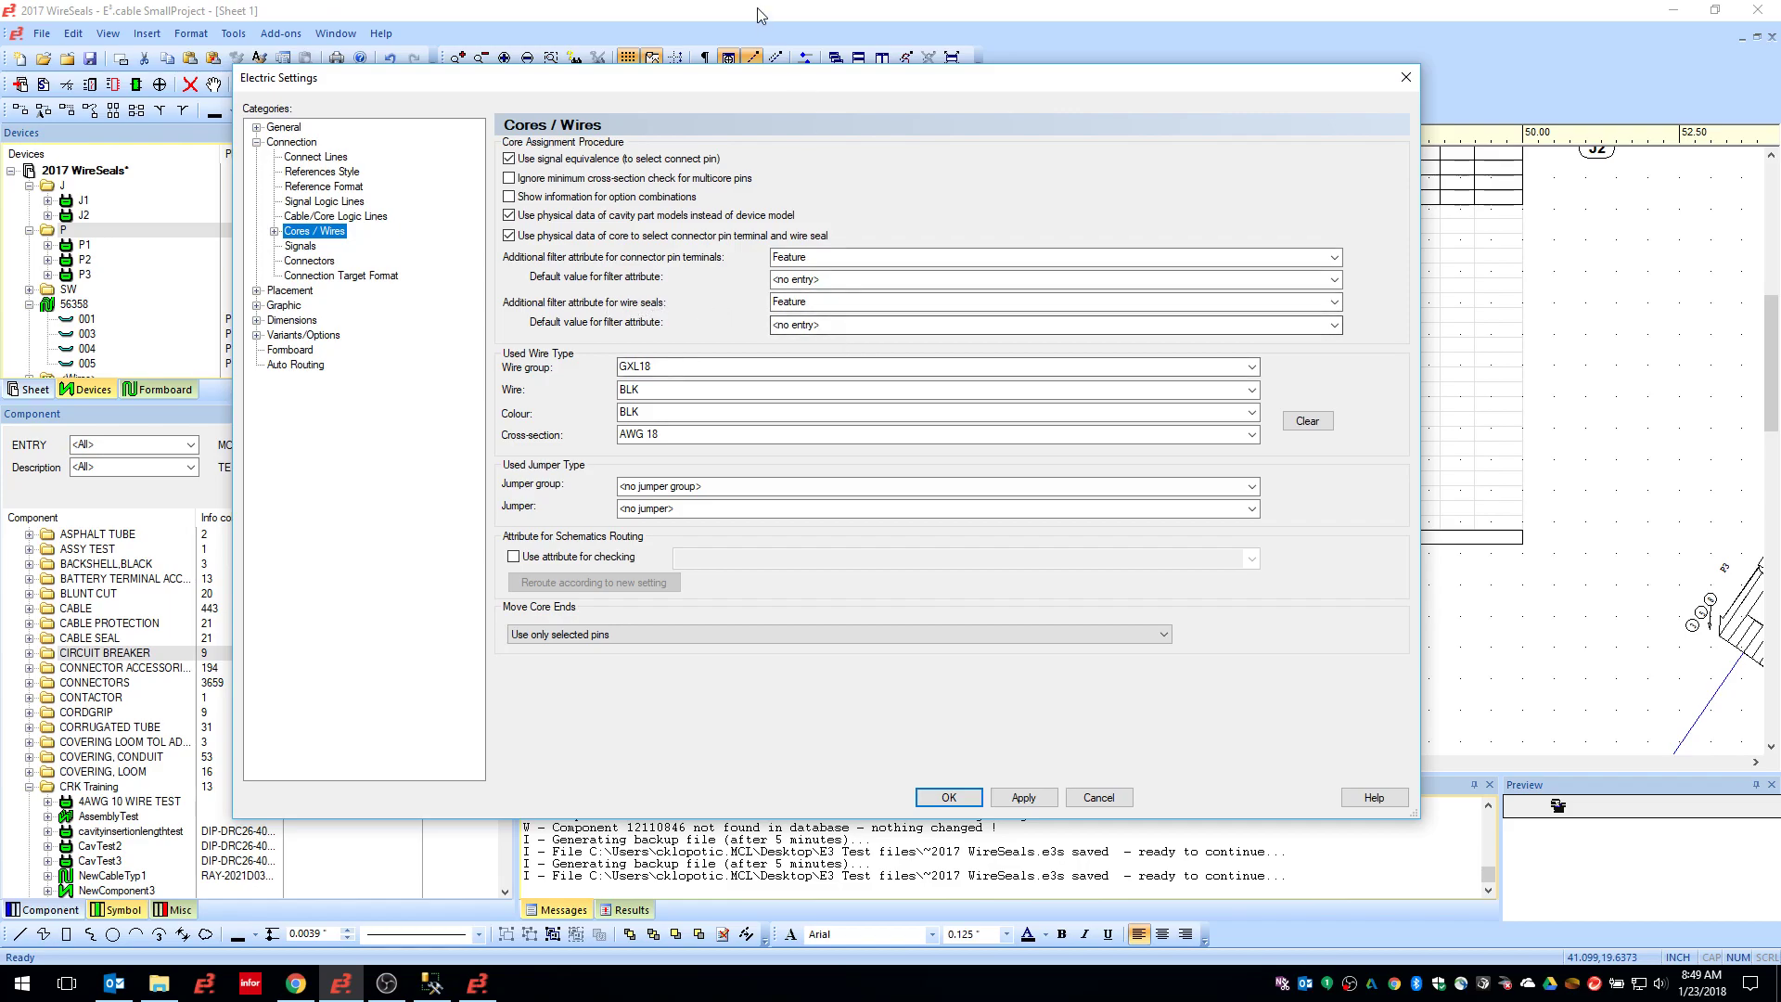
Open the Cores / Wires electric settings to review the filter attributes for connector pin terminals and wire seals
left_click_drag(759, 87, 768, 76)
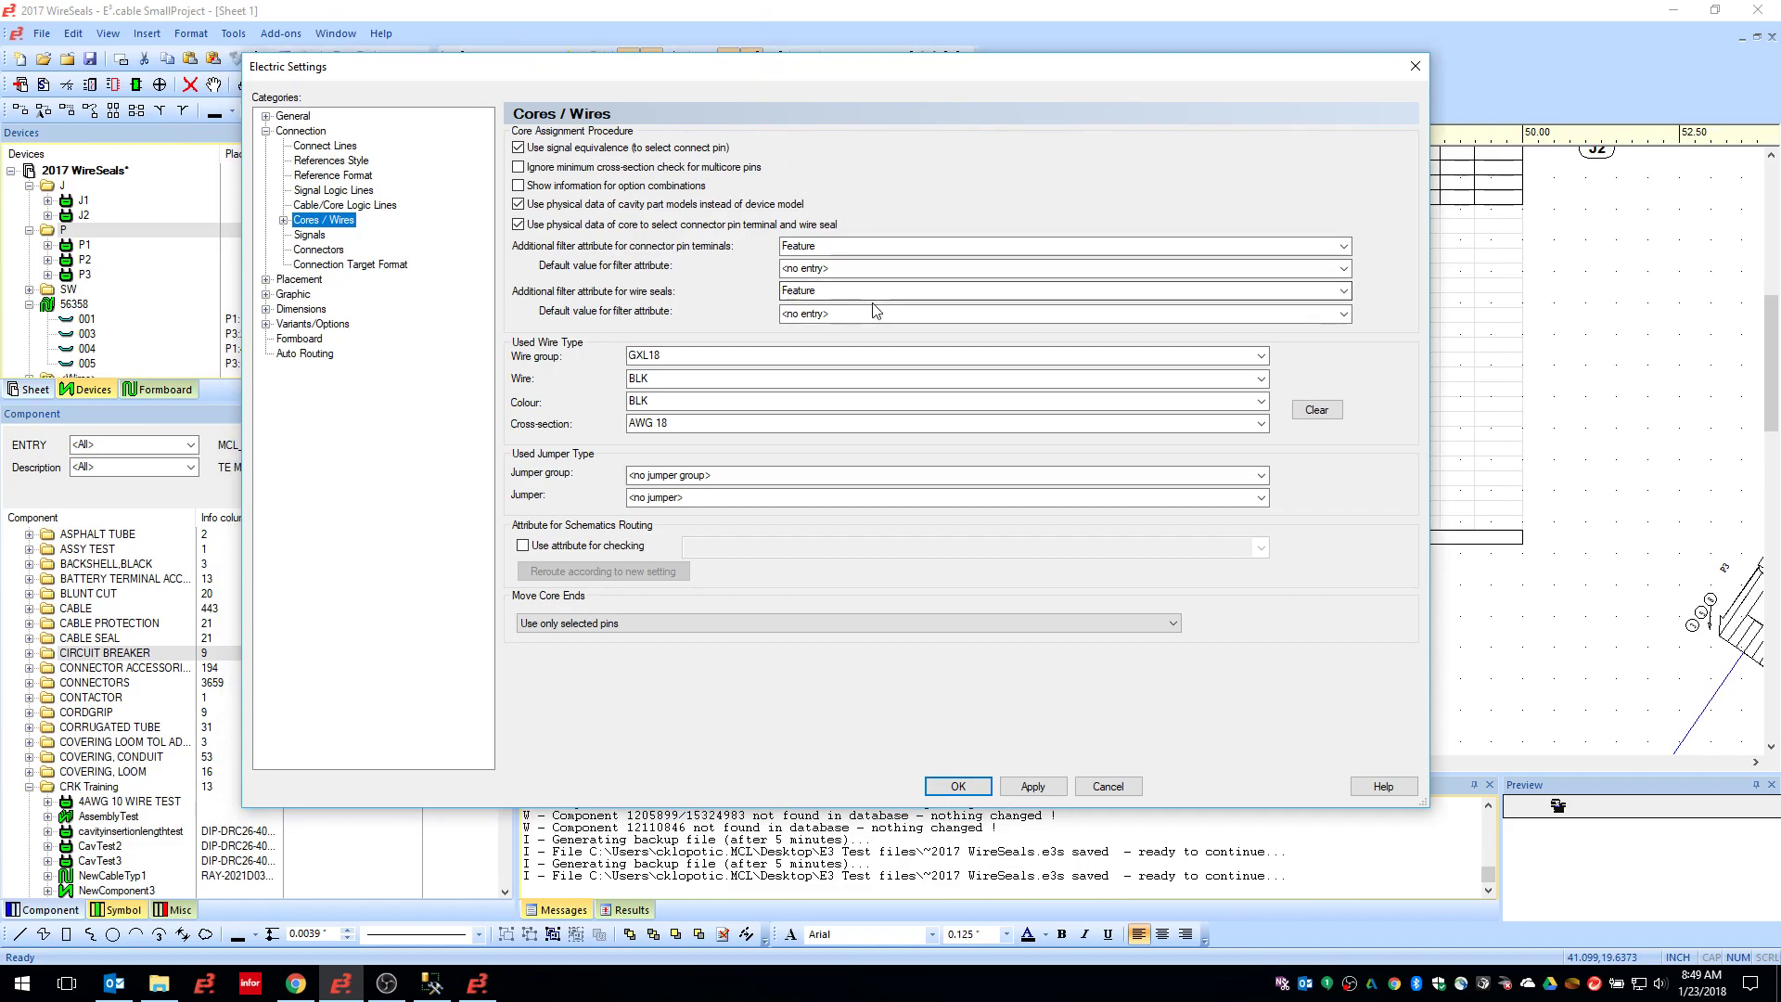